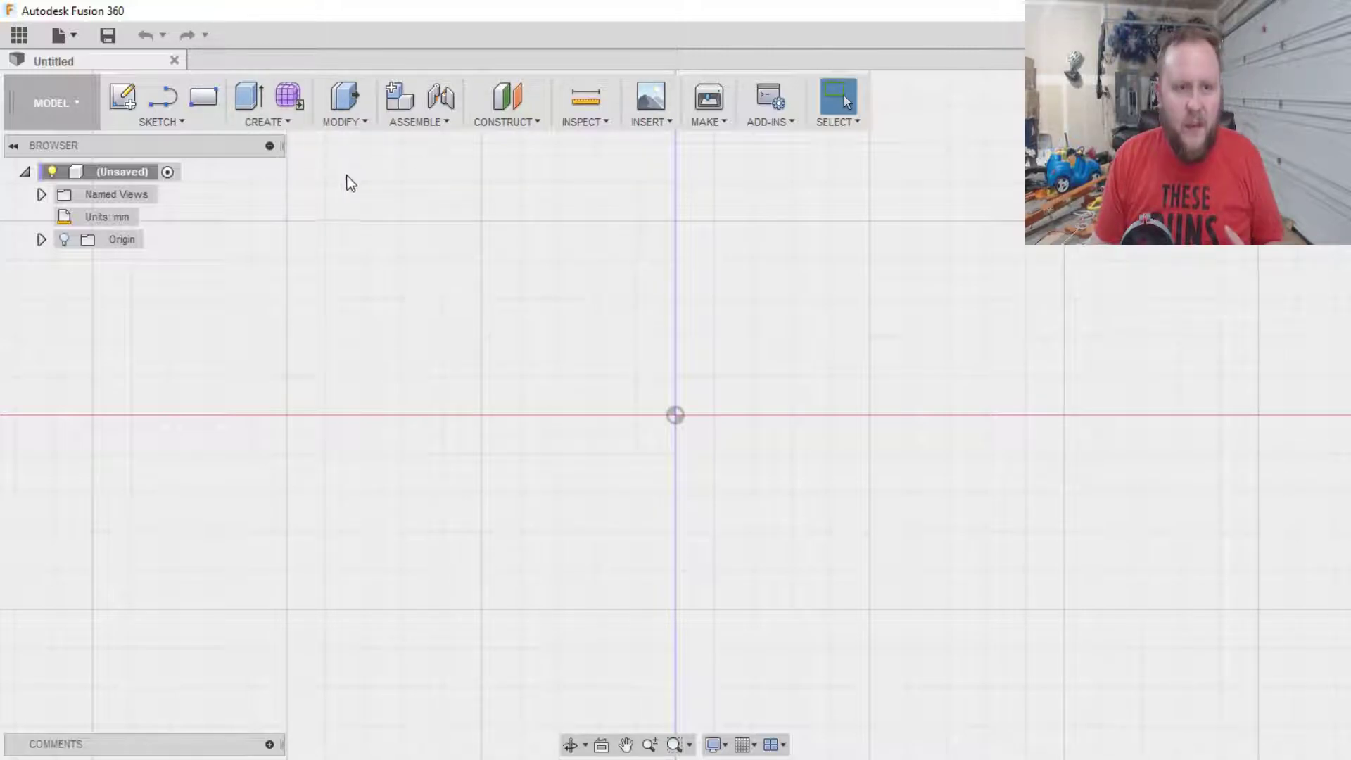
- Create a new empty component named Component1 in the design and make it active
left_click(297, 125)
left_click(299, 138)
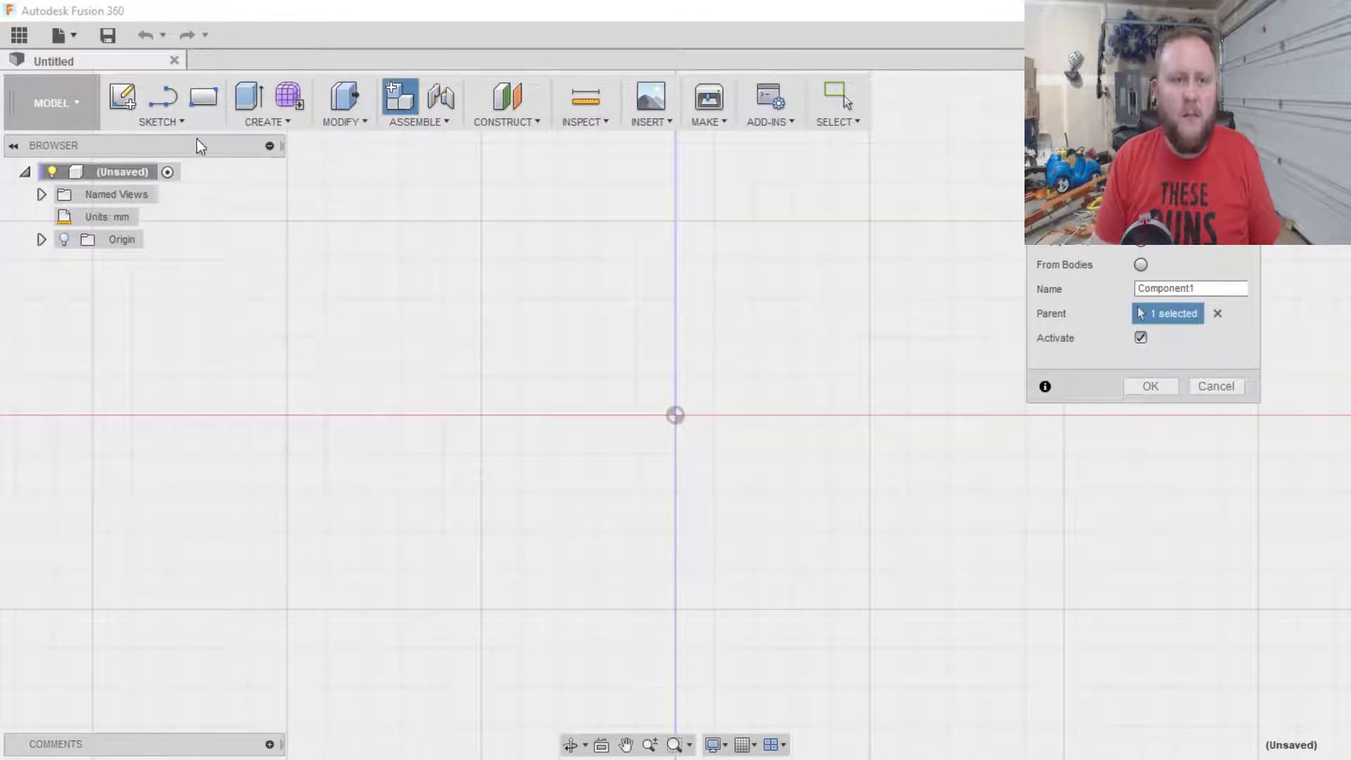
left_click(1138, 386)
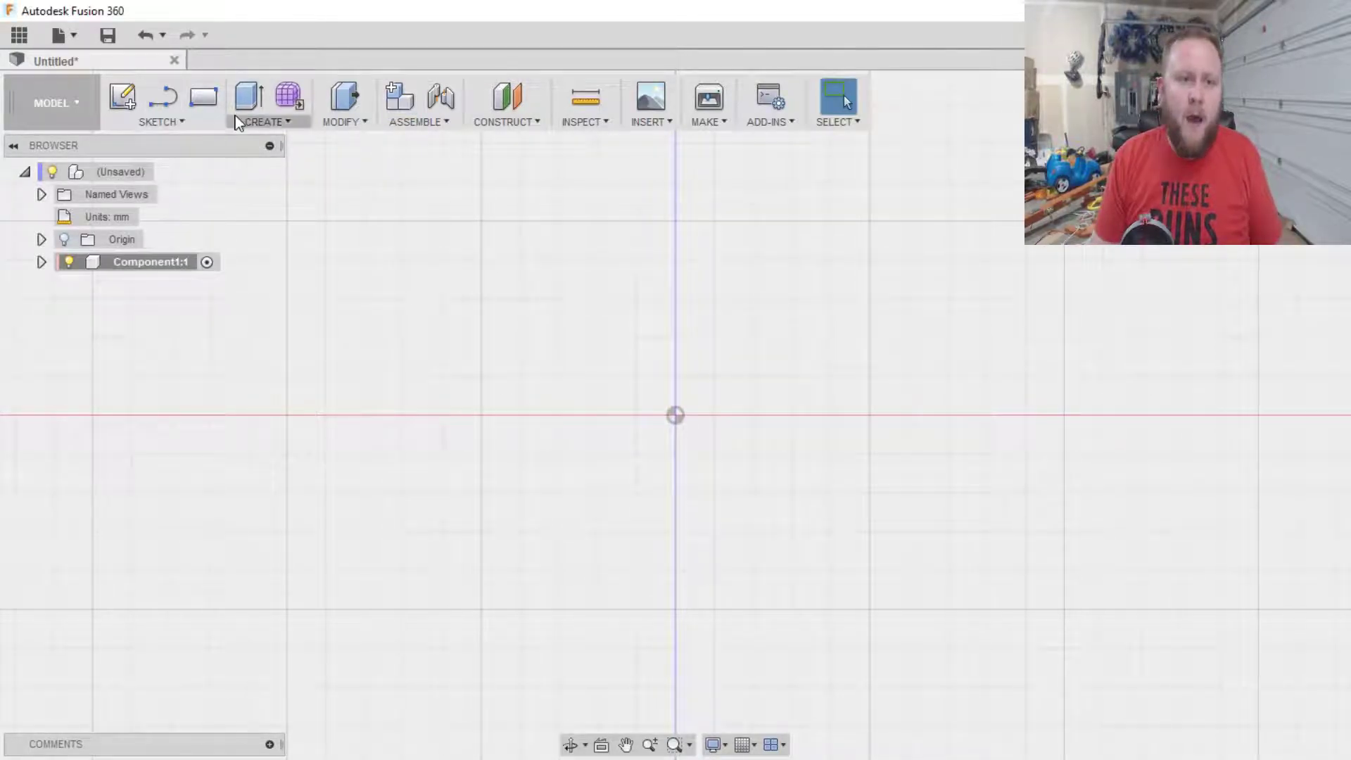
- Sketch a two-point rectangle 18 mm wide and 60 mm high downward from the origin
left_click(203, 97)
left_click(681, 422)
left_click(675, 415)
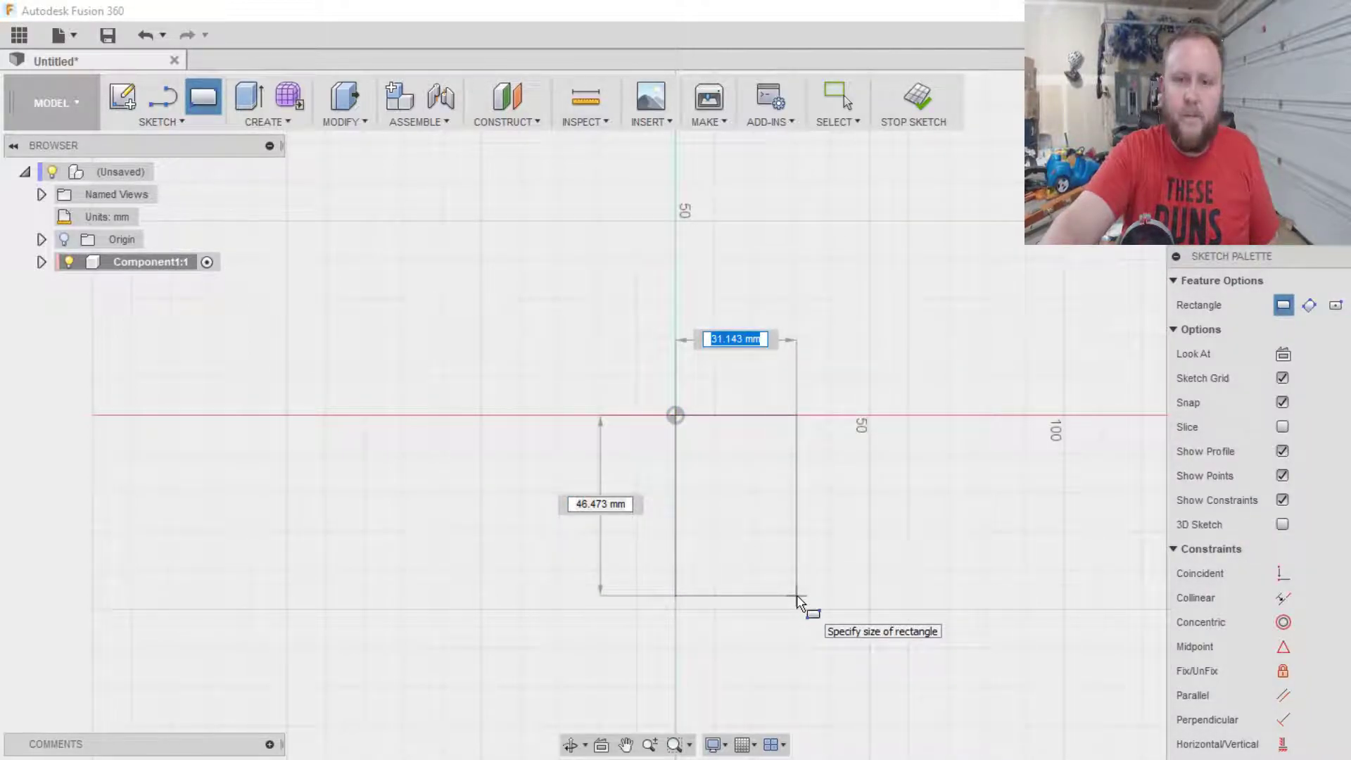
type("18")
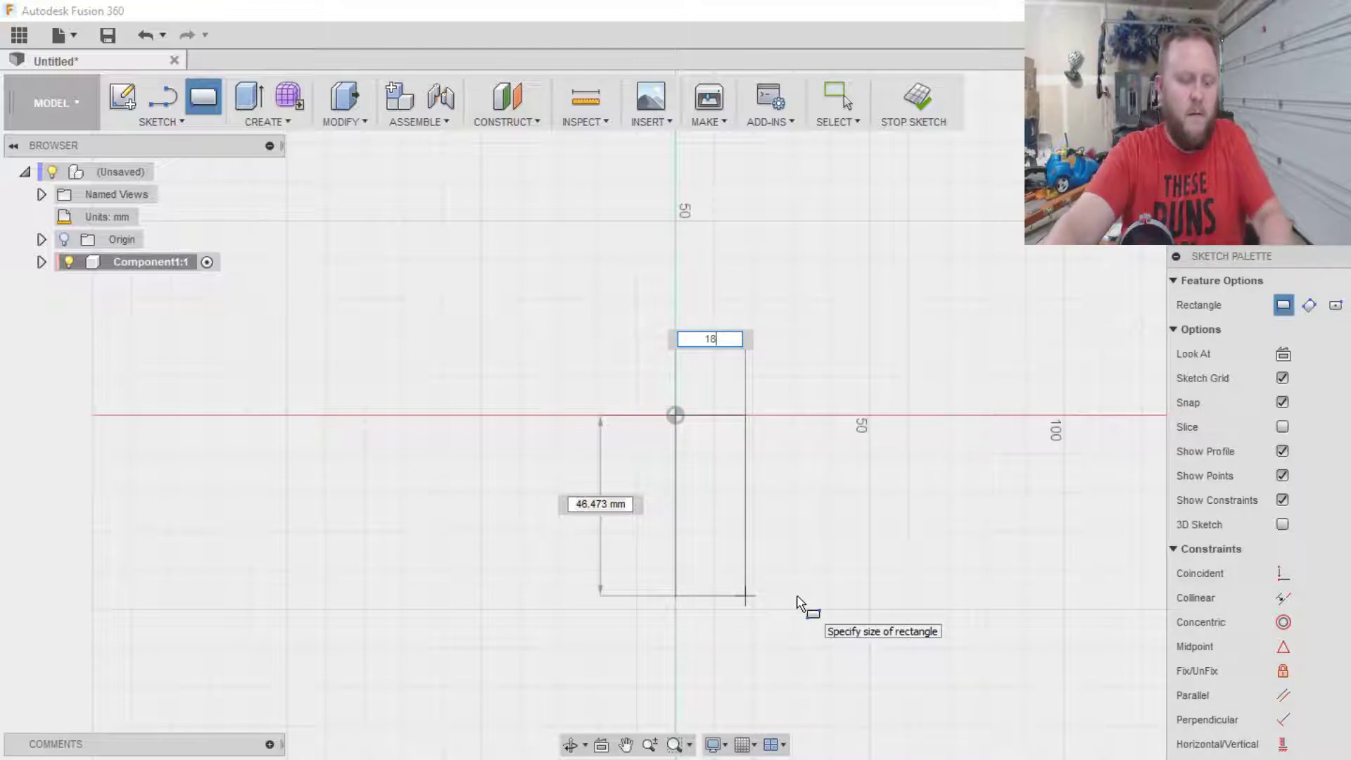
key("Tab")
type("60")
key("Return")
key("Escape")
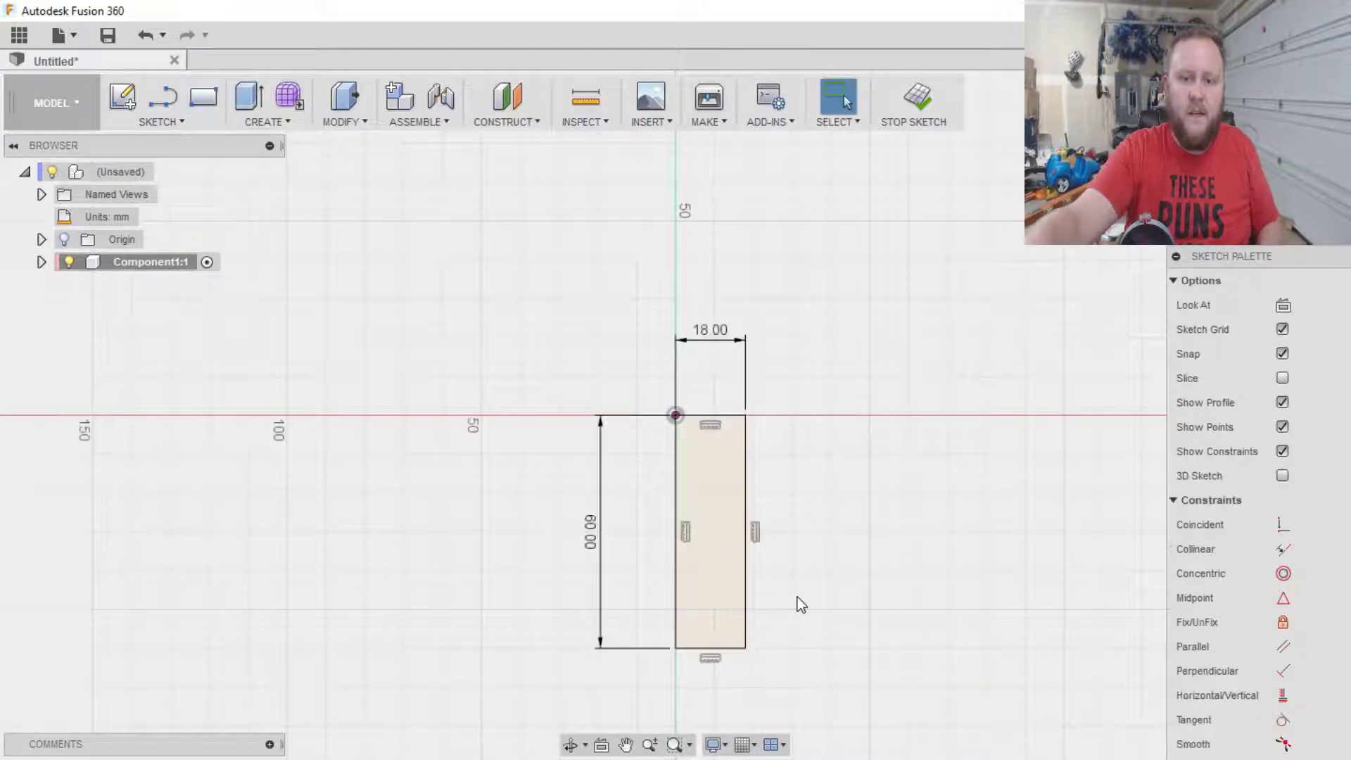
scroll(800, 603, "down", 1)
scroll(816, 638, "up", 4)
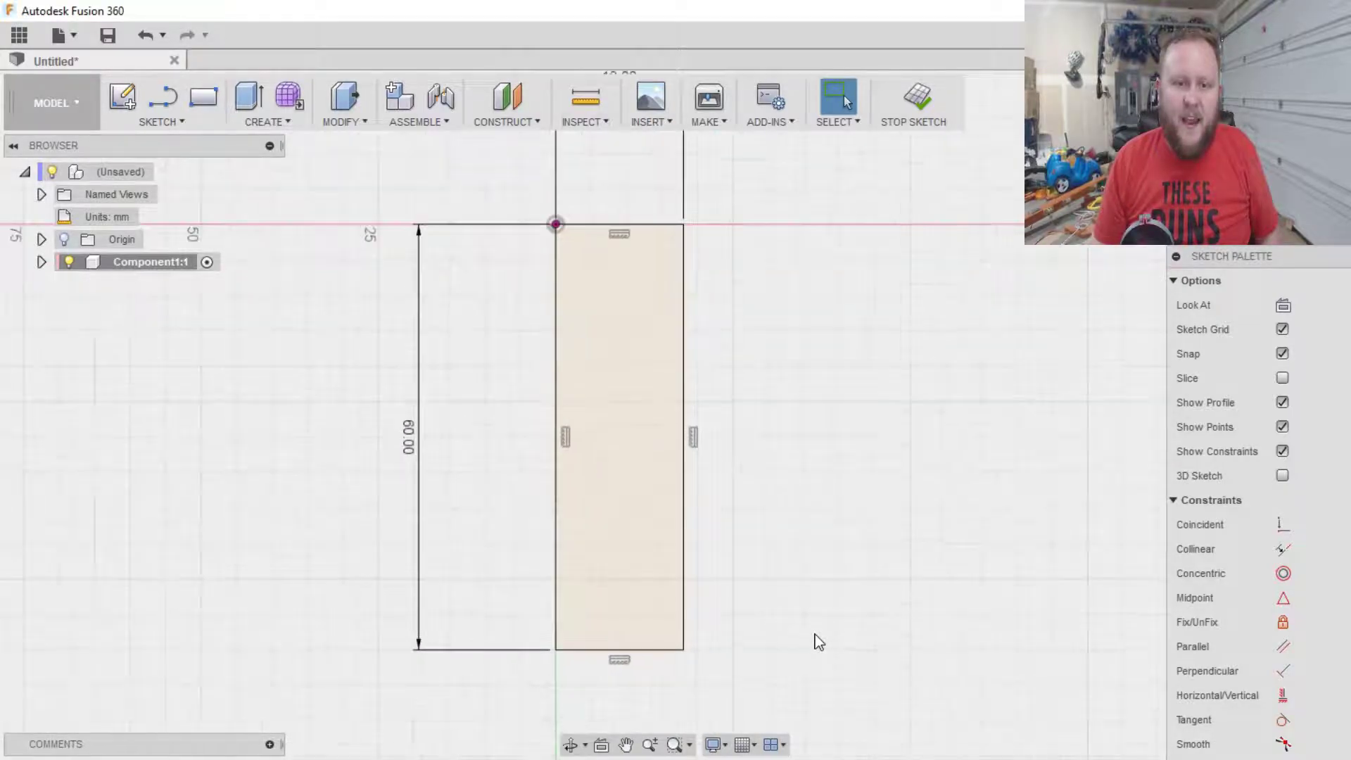
scroll(815, 640, "down", 1)
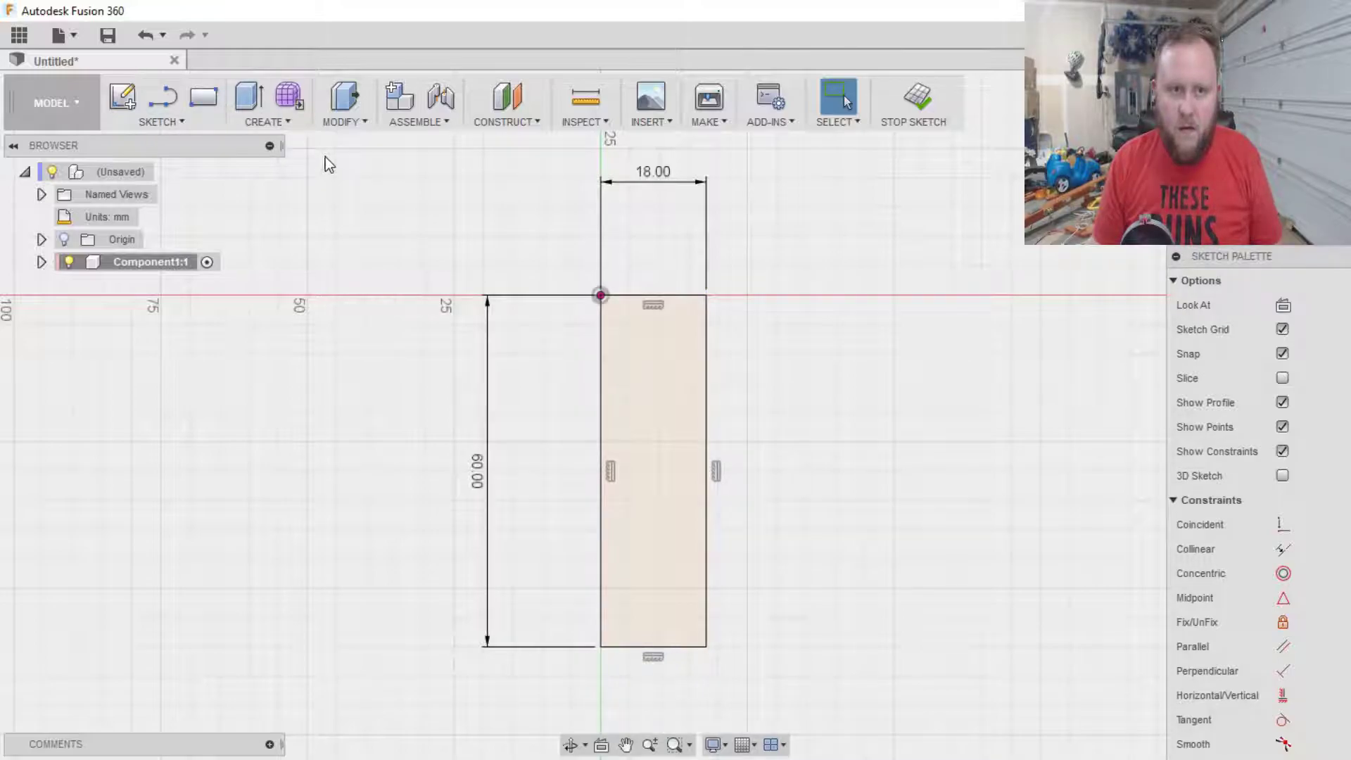
- Sketch a second rectangle 16 mm wide and 29 mm high, starting inside the upper part of the 18 × 60 mm rectangle
left_click(203, 96)
scroll(648, 382, "up", 3)
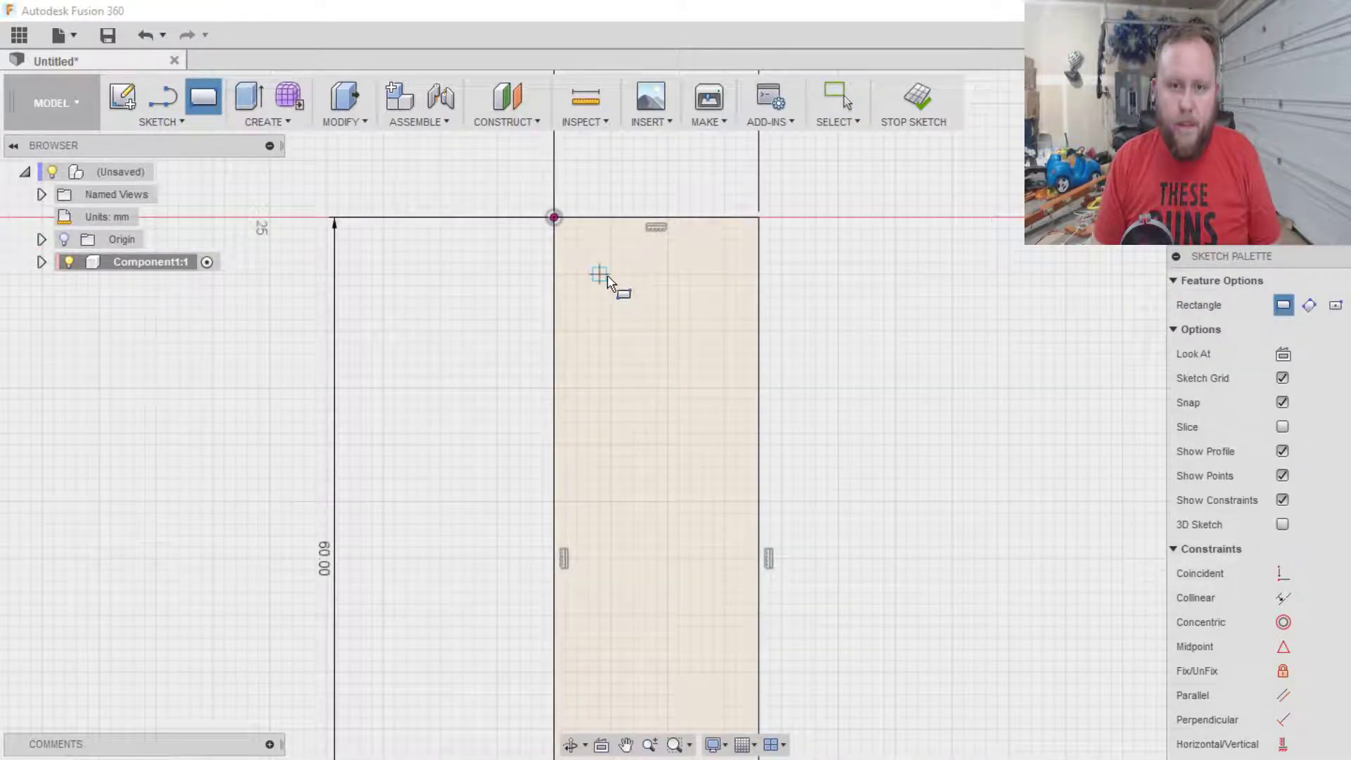
left_click(610, 275)
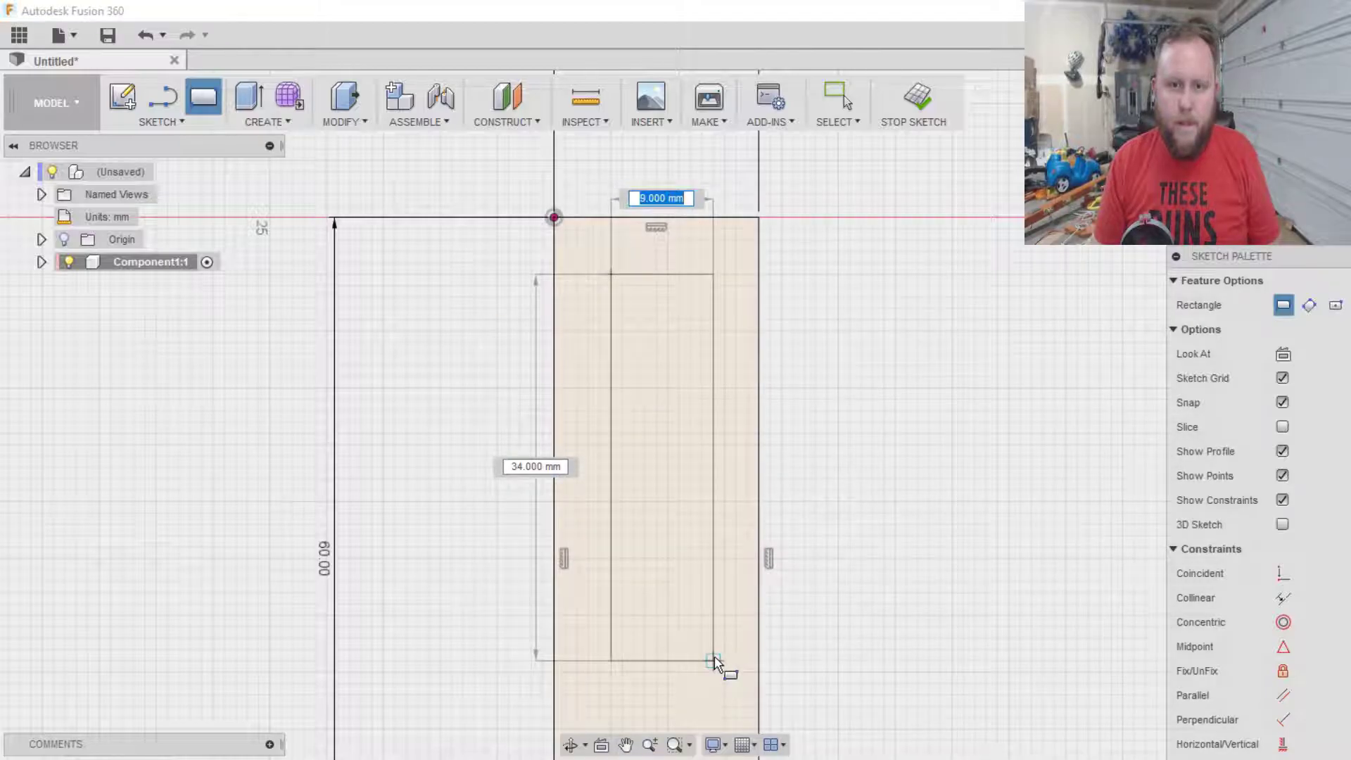
type("16")
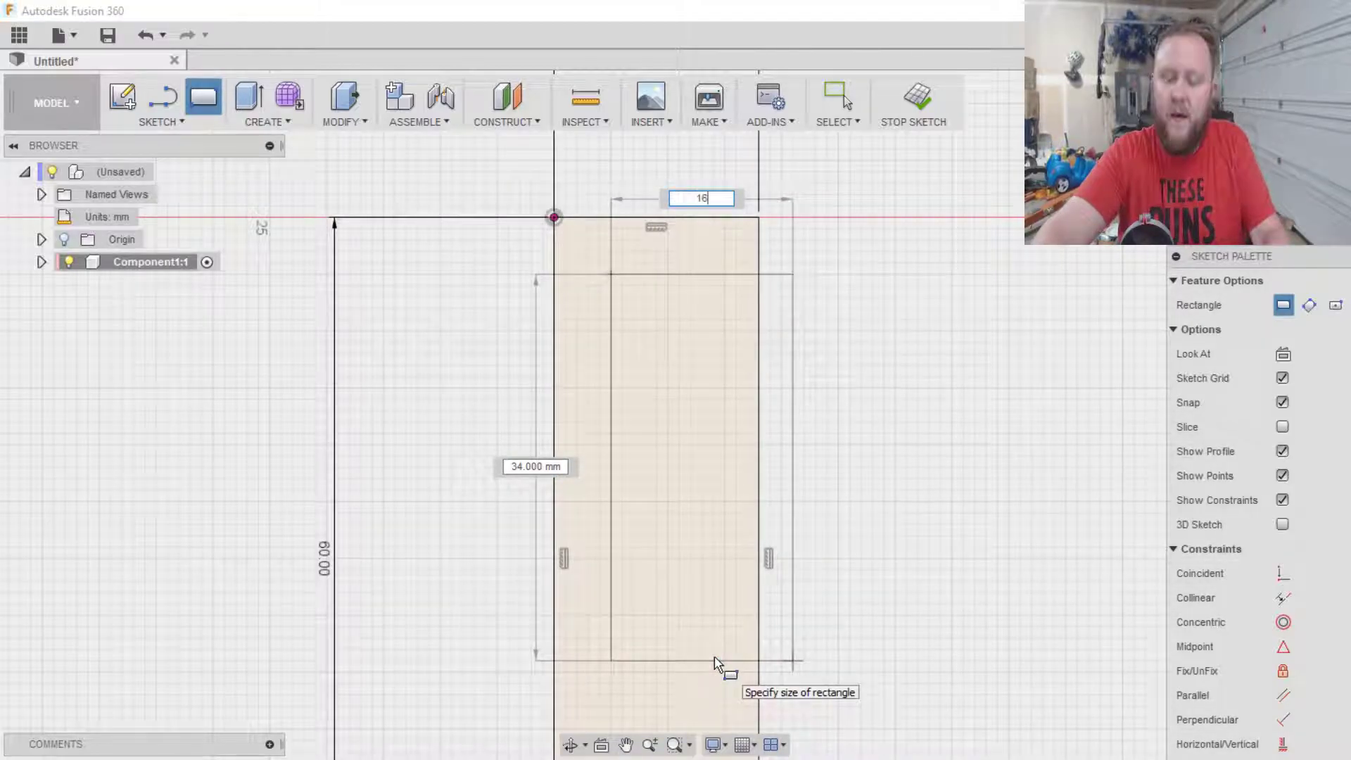
key("Tab")
type("29")
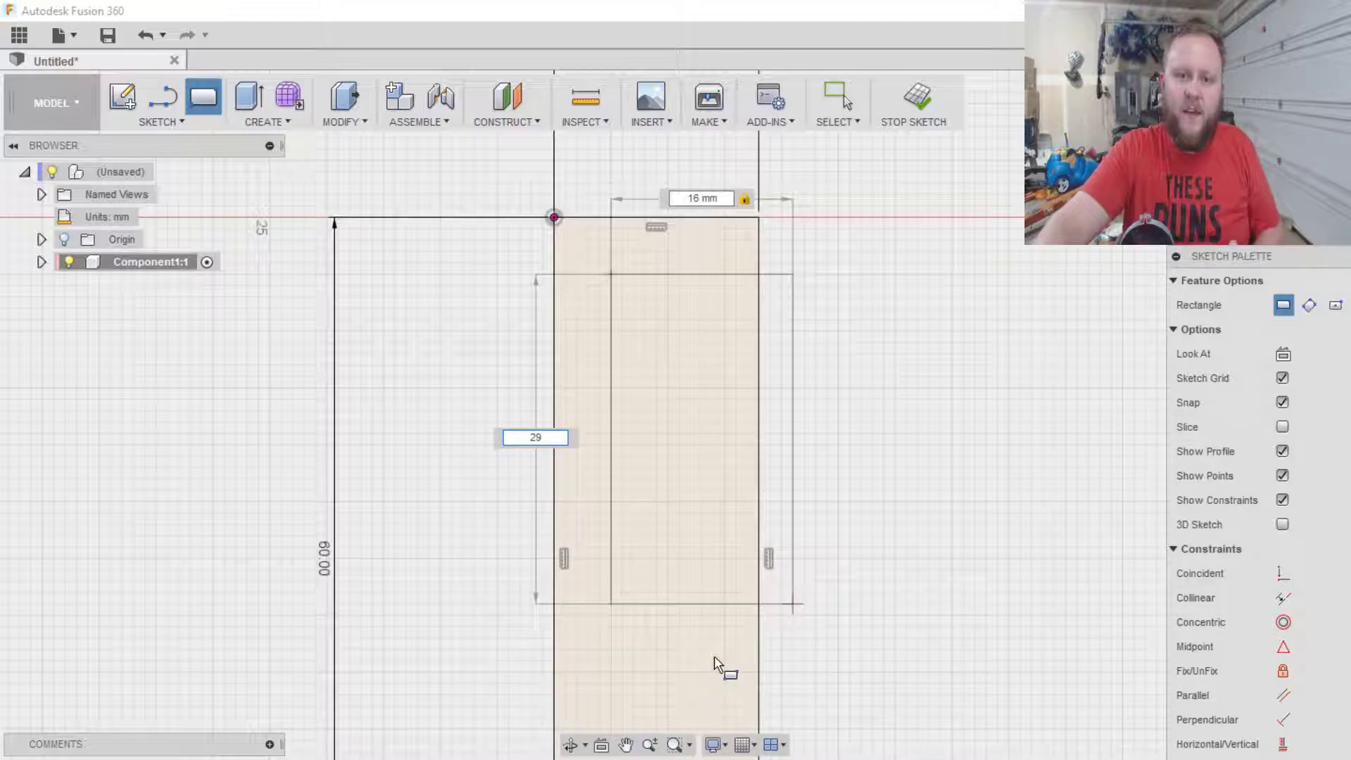
key("Return")
key("Escape")
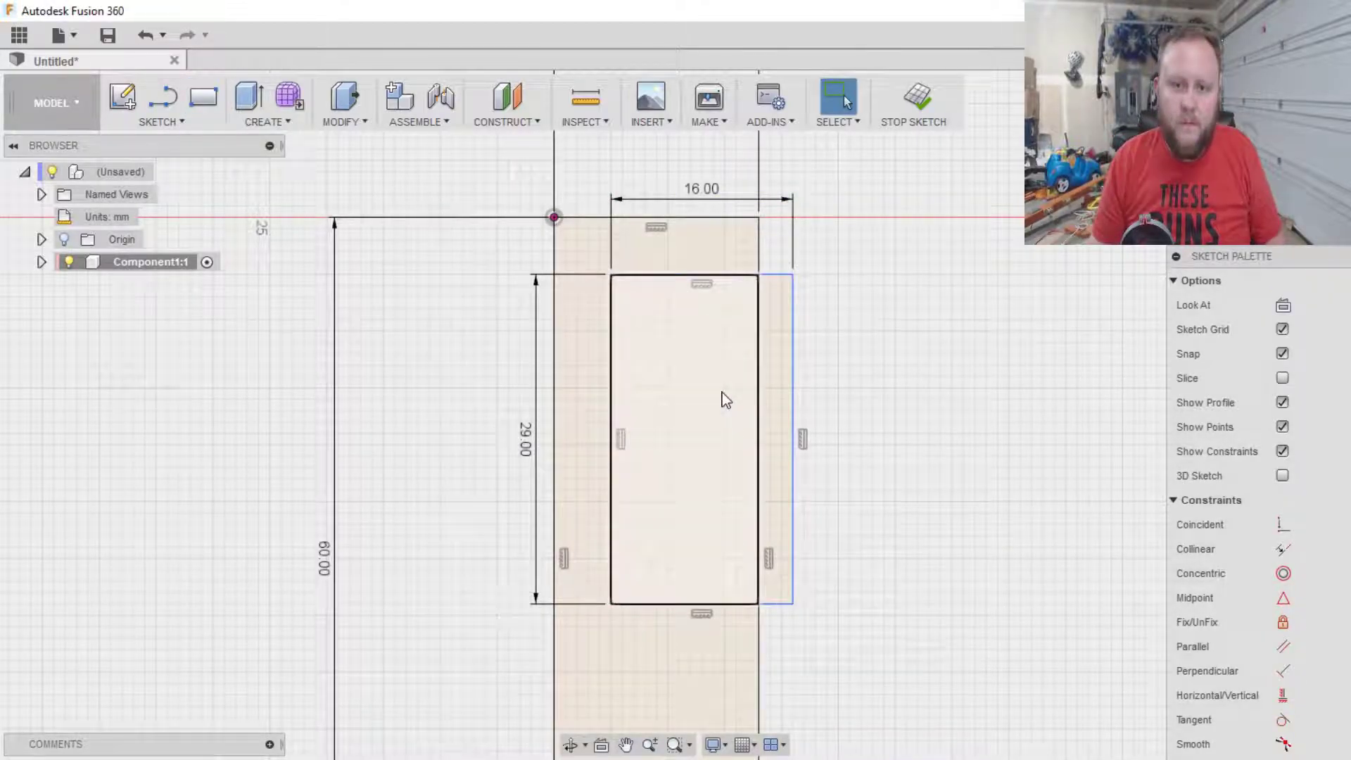
- Move the 16 × 29 mm rectangle about -4.04 mm in X and -4.21 mm in Y, inside the outer rectangle
left_click(722, 391)
left_click(878, 315)
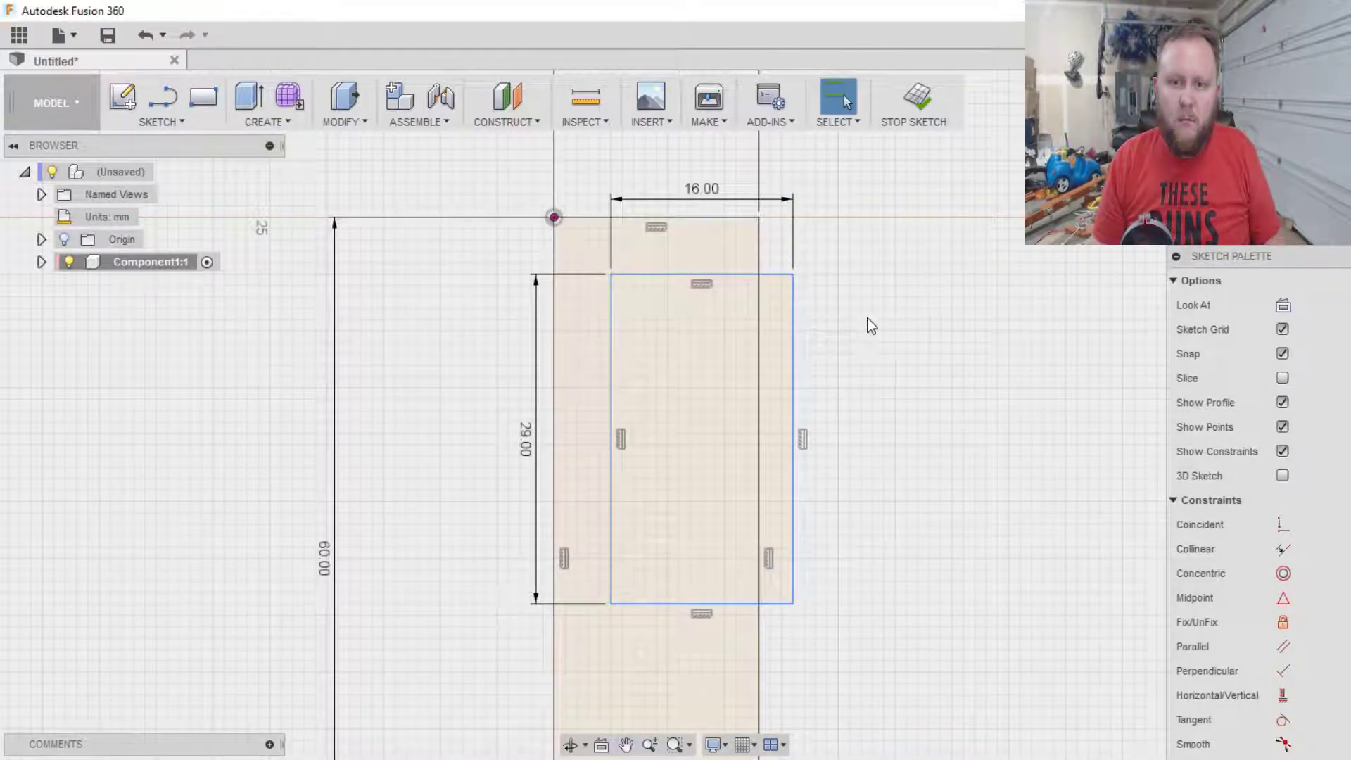
left_click(794, 309)
left_click(779, 276)
right_click(794, 328)
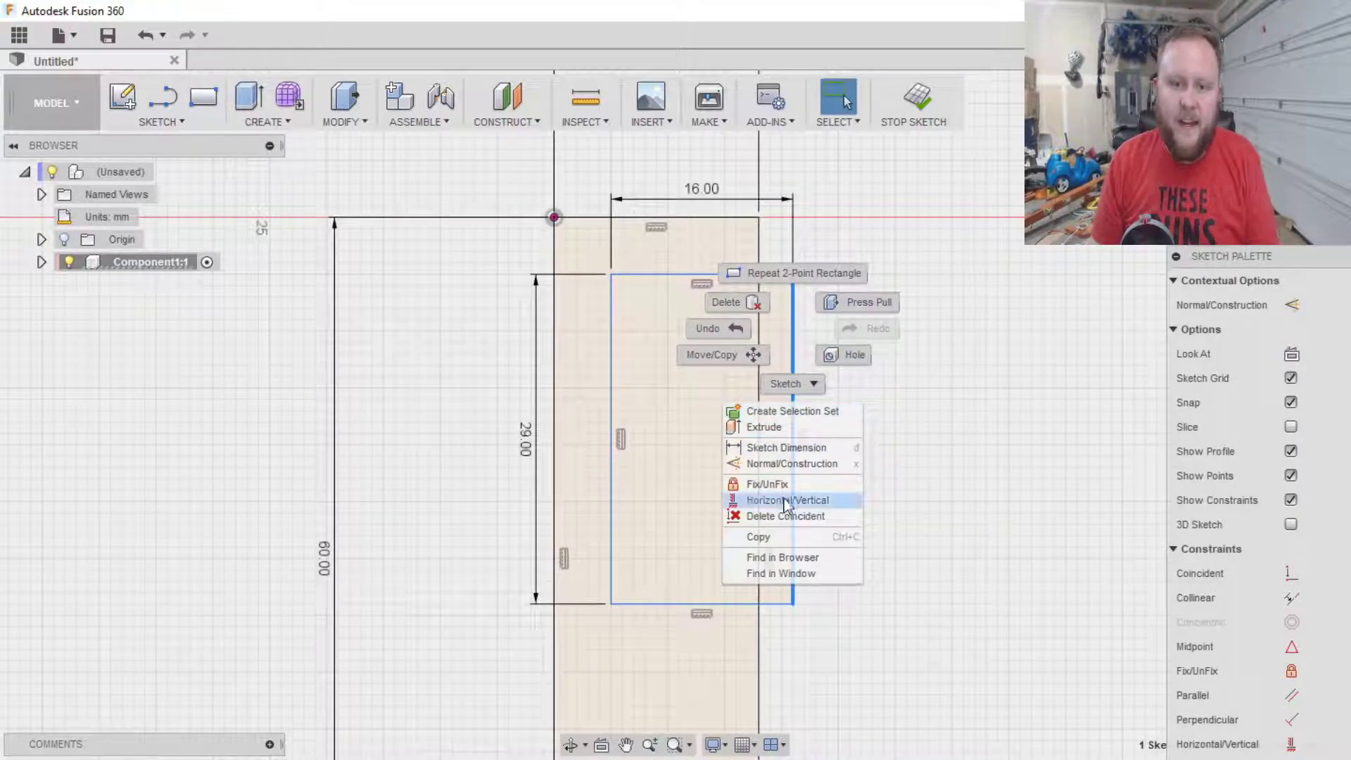
left_click(712, 355)
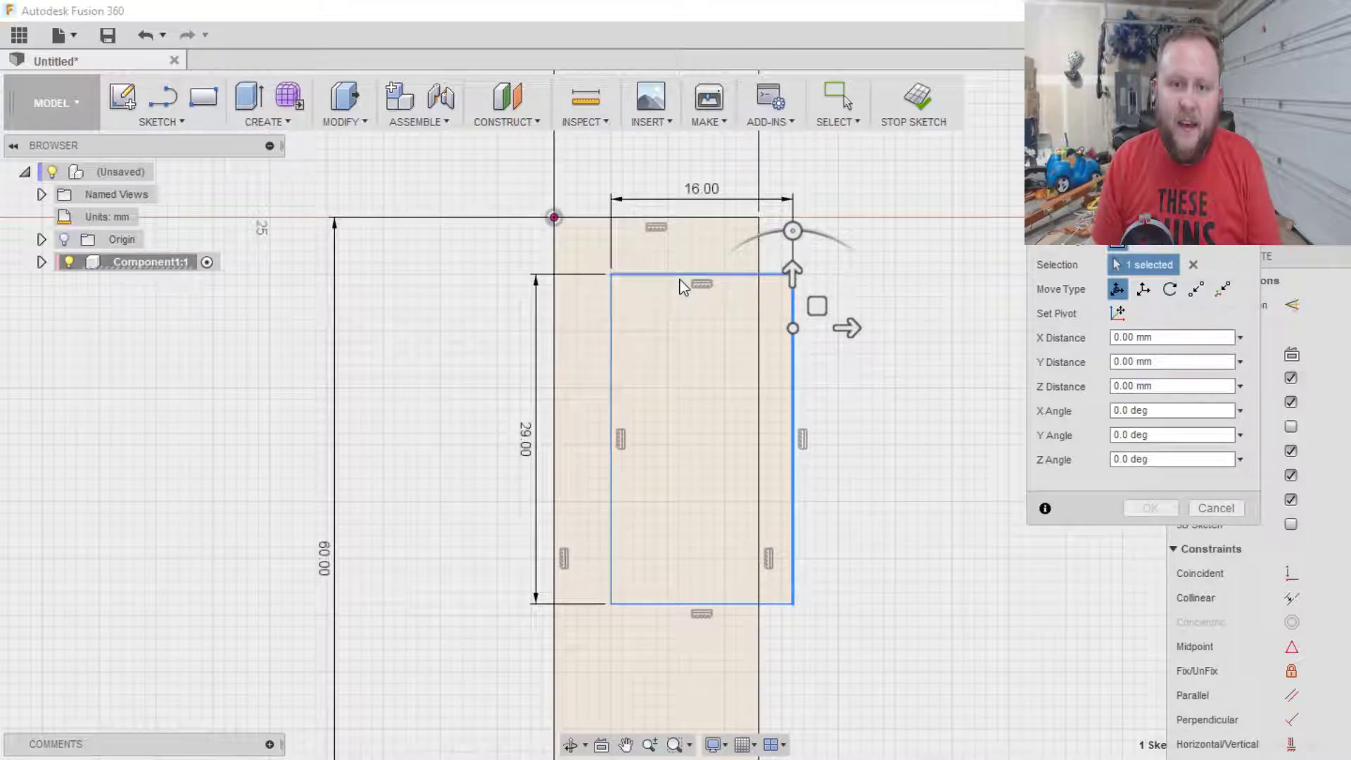
left_click(612, 348)
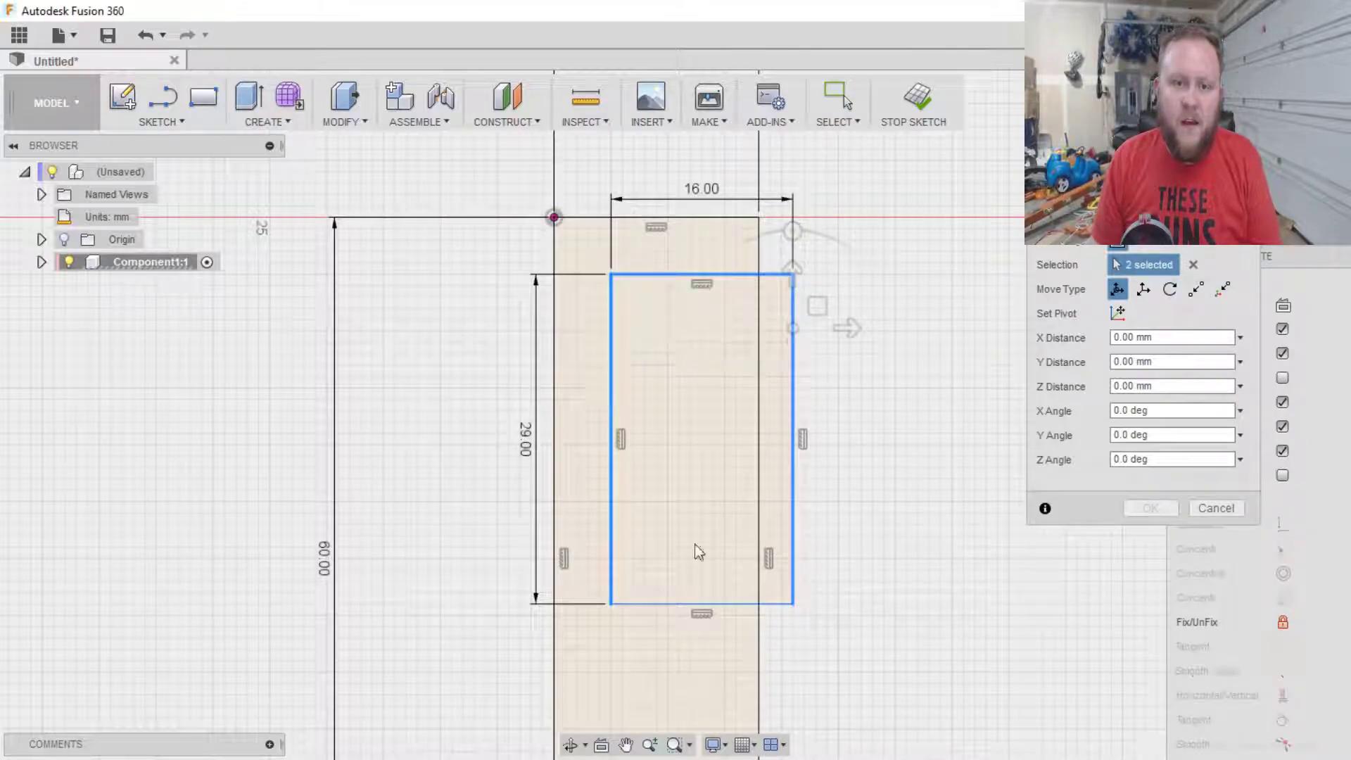
left_click(703, 604)
left_click_drag(817, 305, 772, 363)
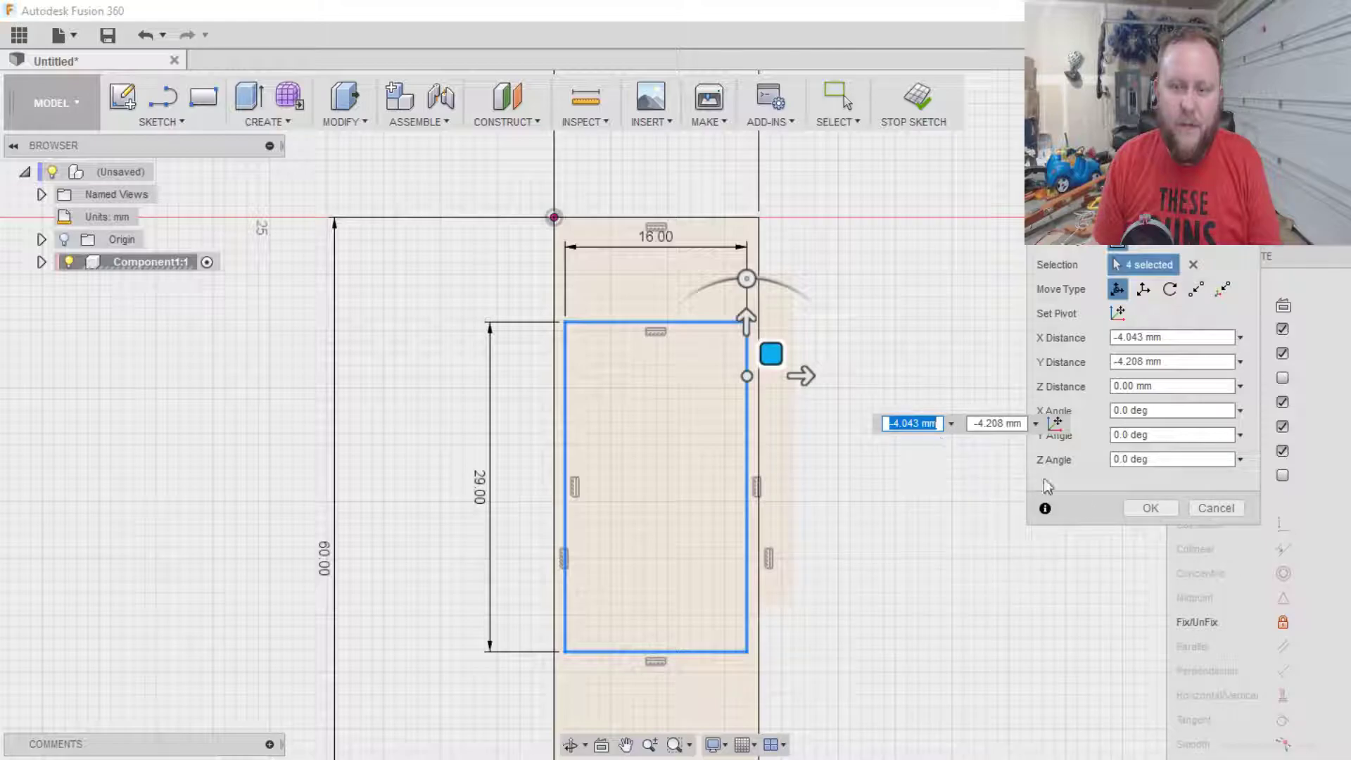
left_click(1152, 508)
- Move the inner 16 × 29 mm rectangle -6 mm in Y, down toward the middle of the outer rectangle
scroll(905, 606, "up", 2)
scroll(879, 591, "down", 3)
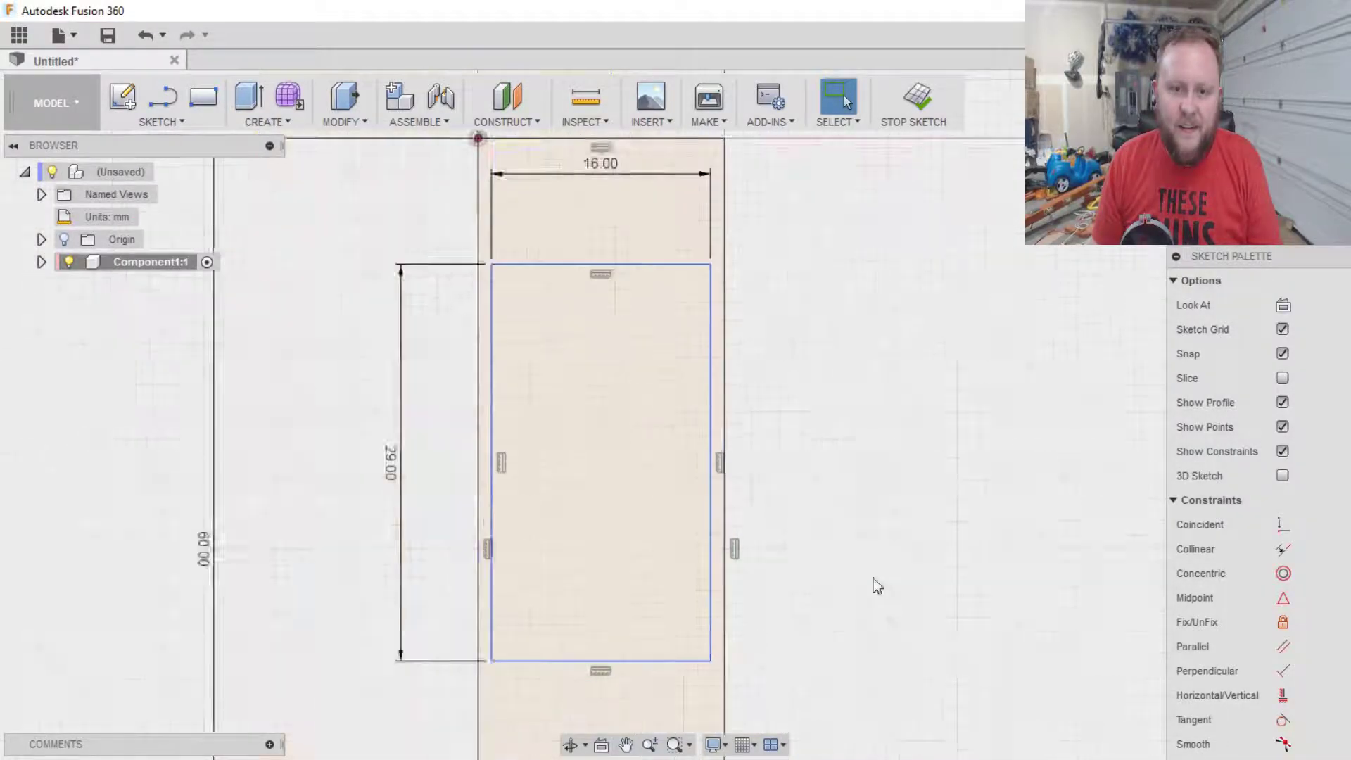
middle_click_drag(879, 591, 867, 464)
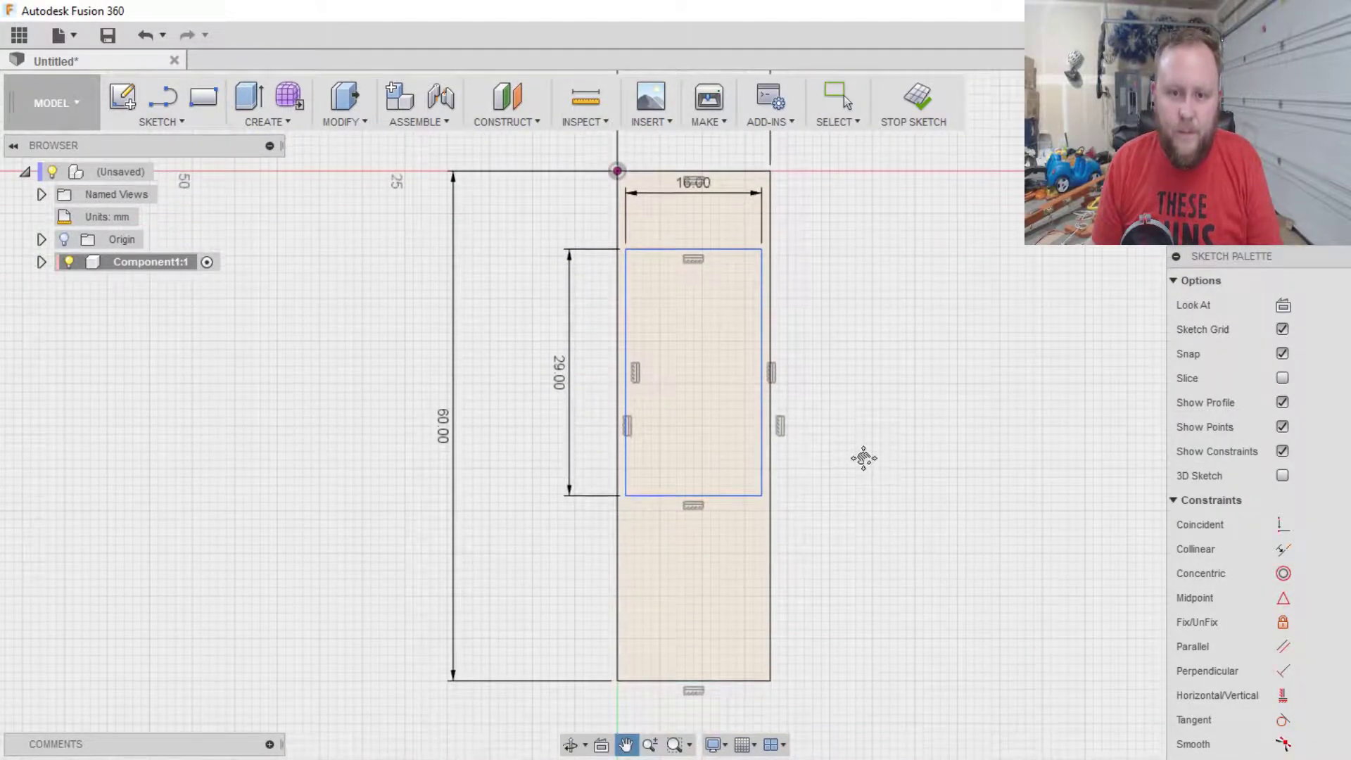
right_click(691, 349)
left_click(649, 374)
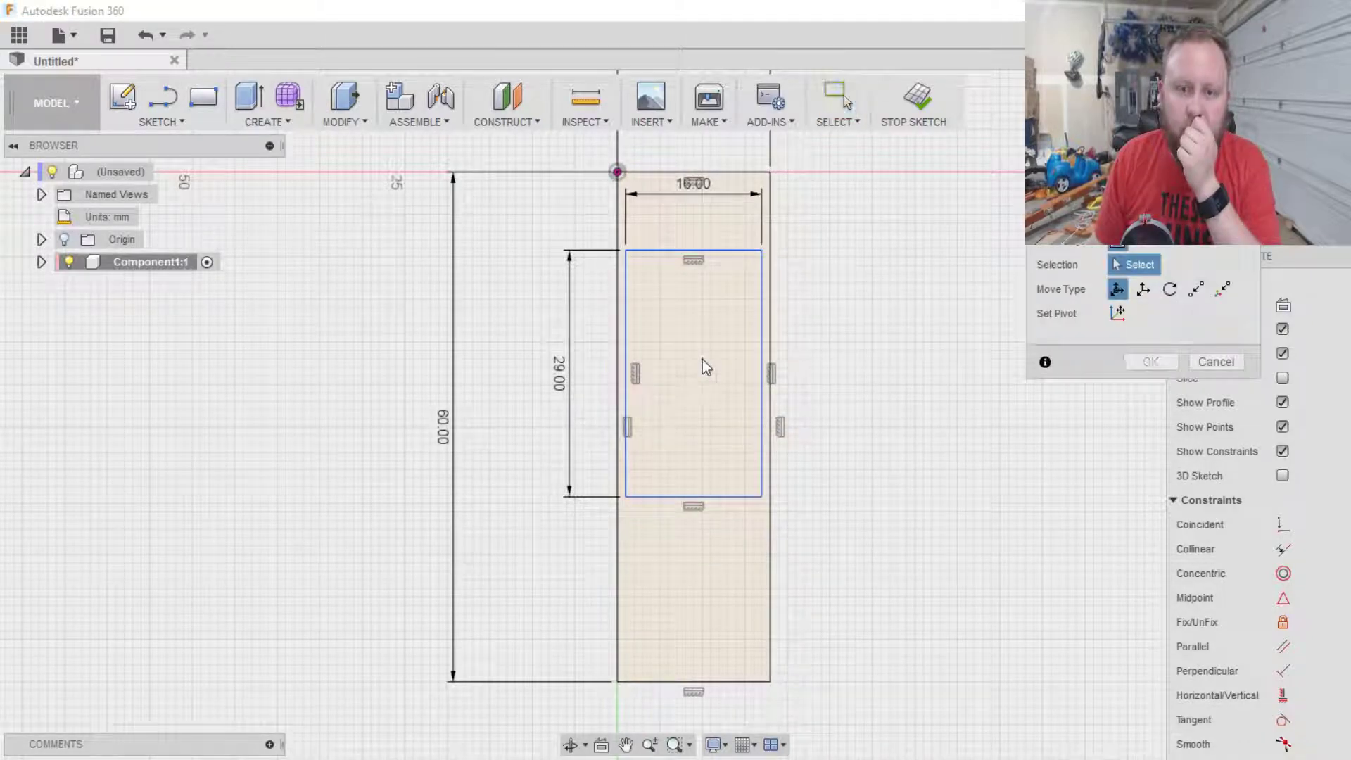
left_click(699, 251)
left_click(759, 320)
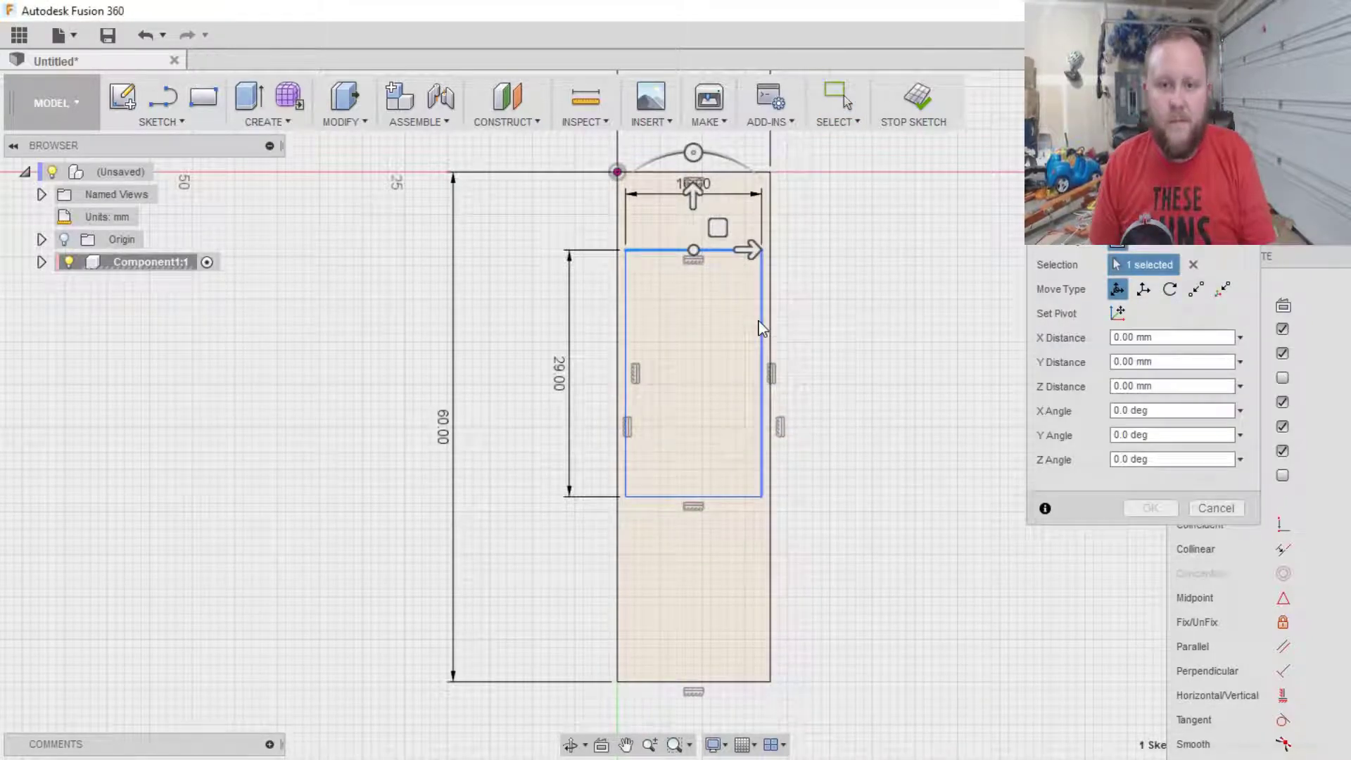
left_click(618, 447)
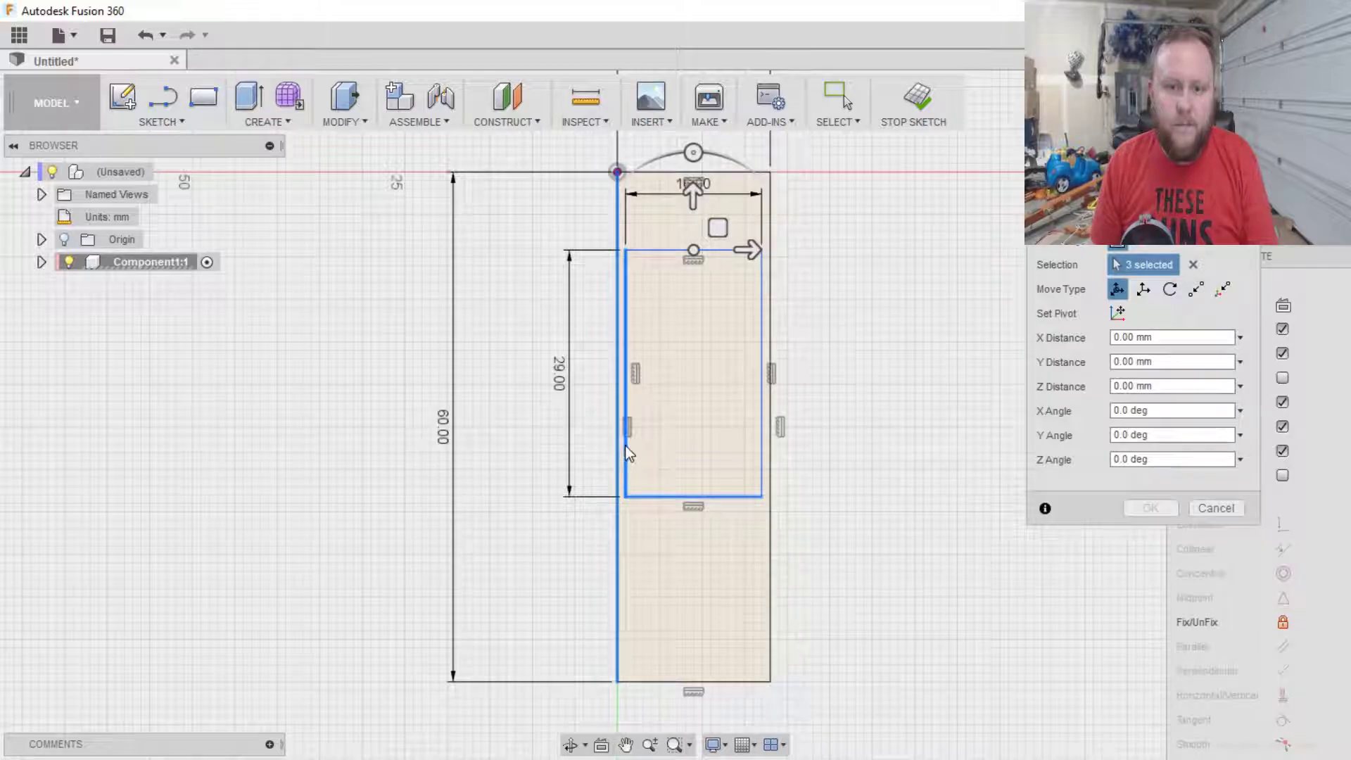
left_click(618, 447)
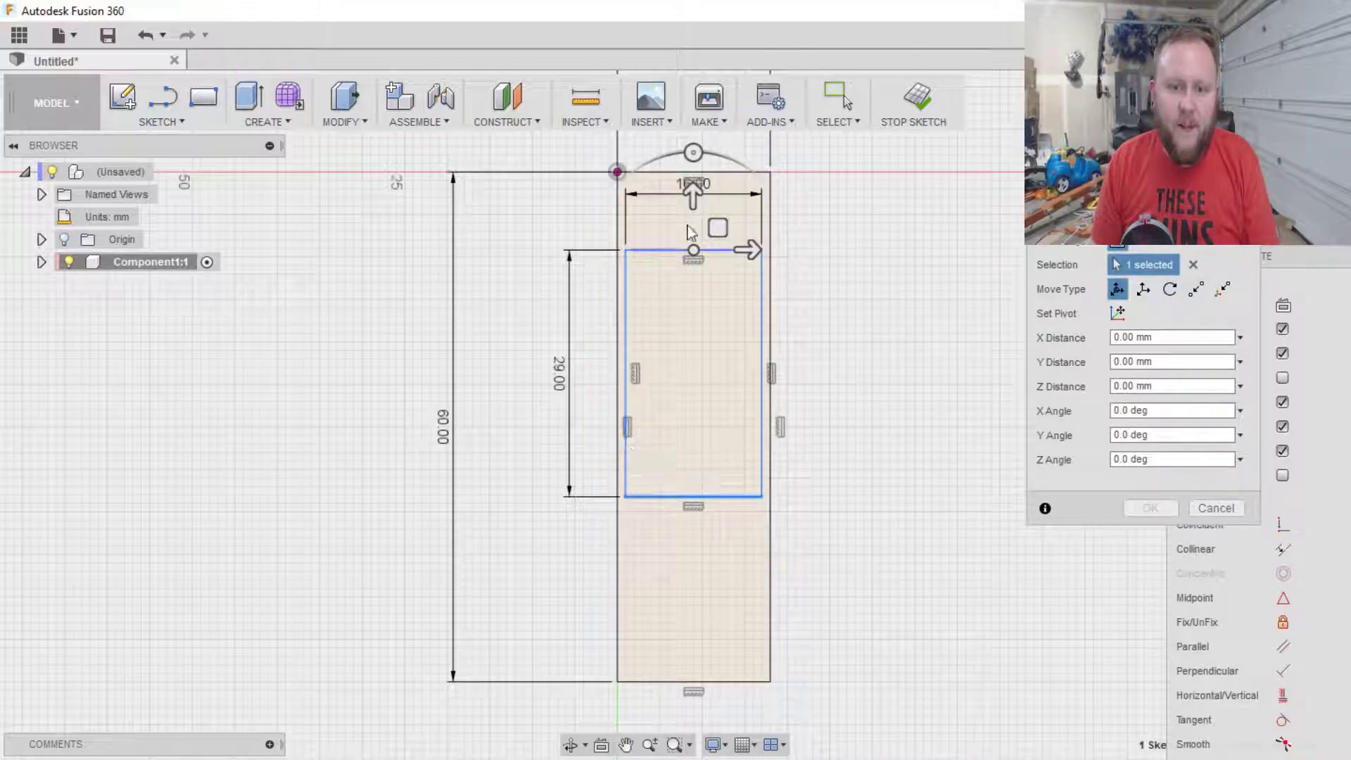
left_click_drag(691, 201, 692, 234)
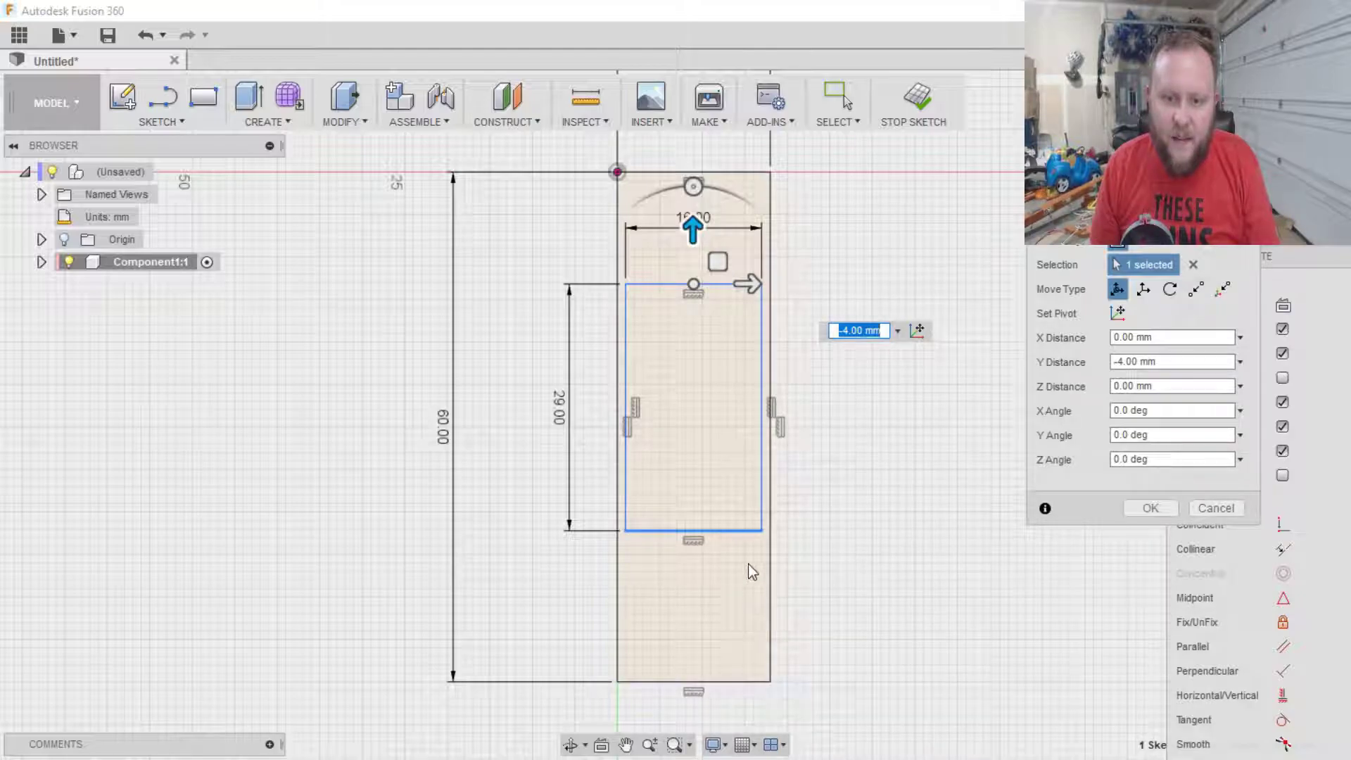
scroll(747, 543, "up", 2)
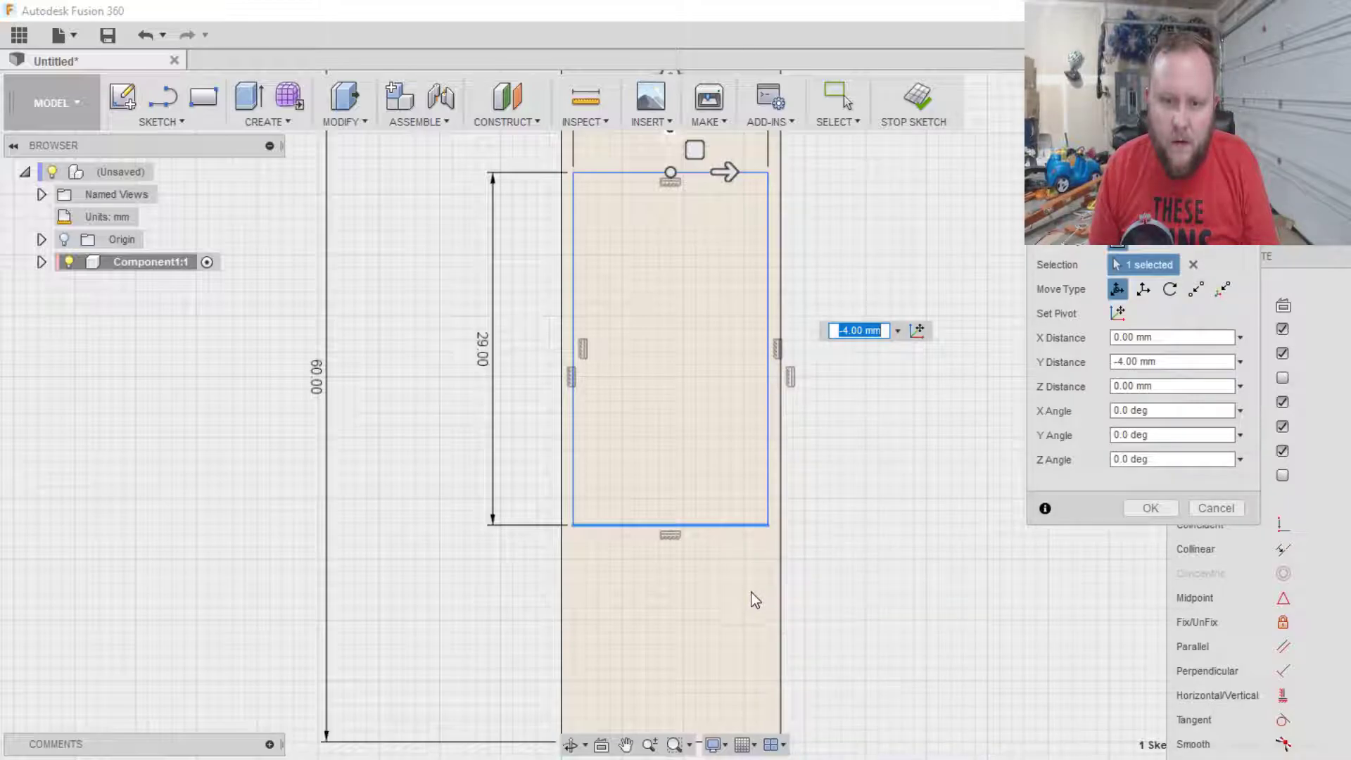
scroll(750, 618, "down", 2)
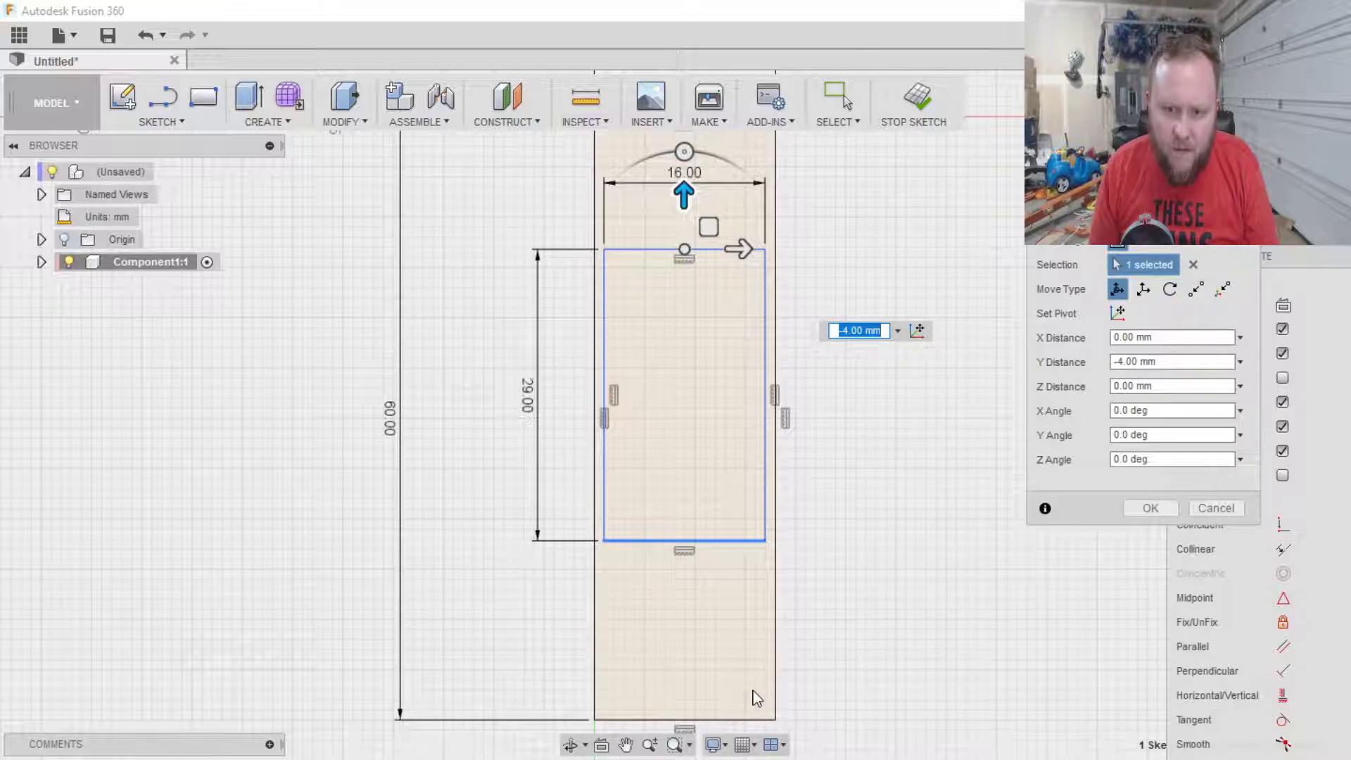
scroll(752, 702, "up", 1)
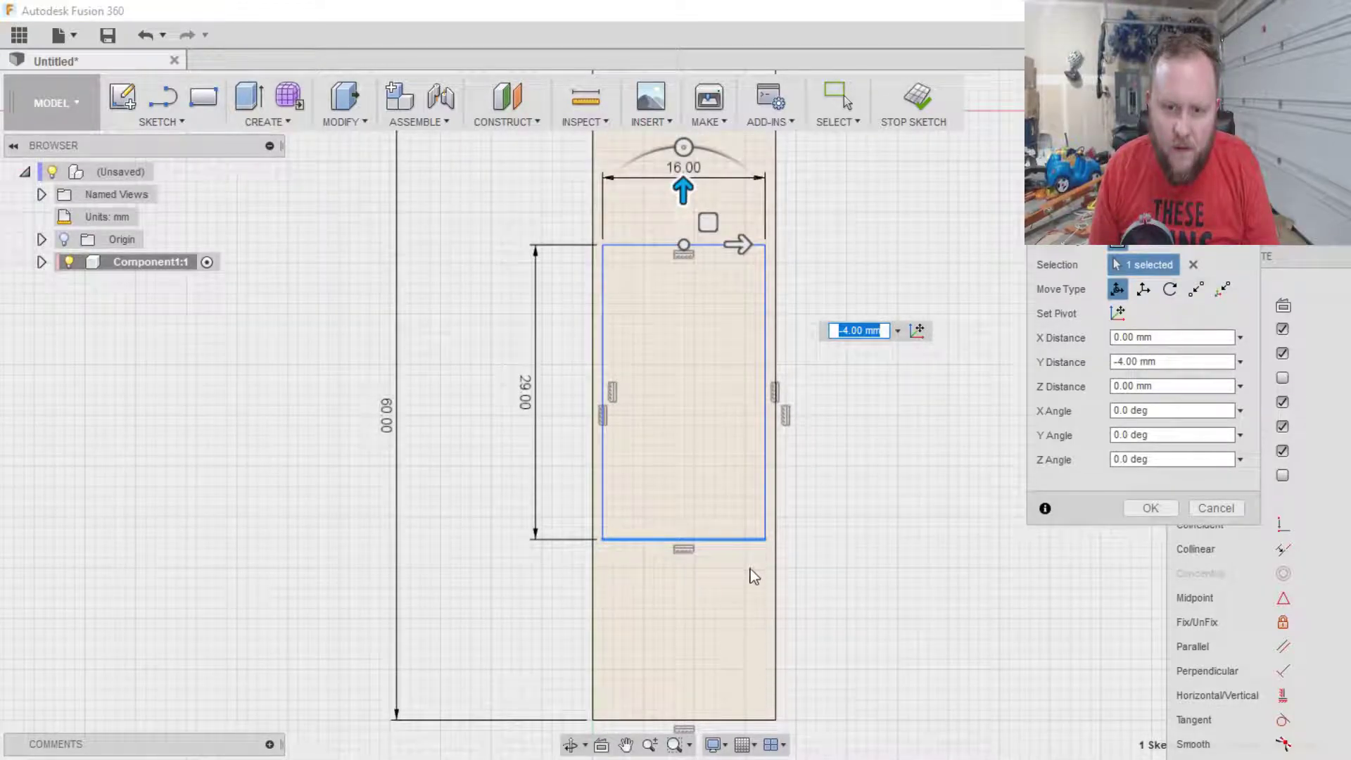
middle_click_drag(859, 268, 859, 365)
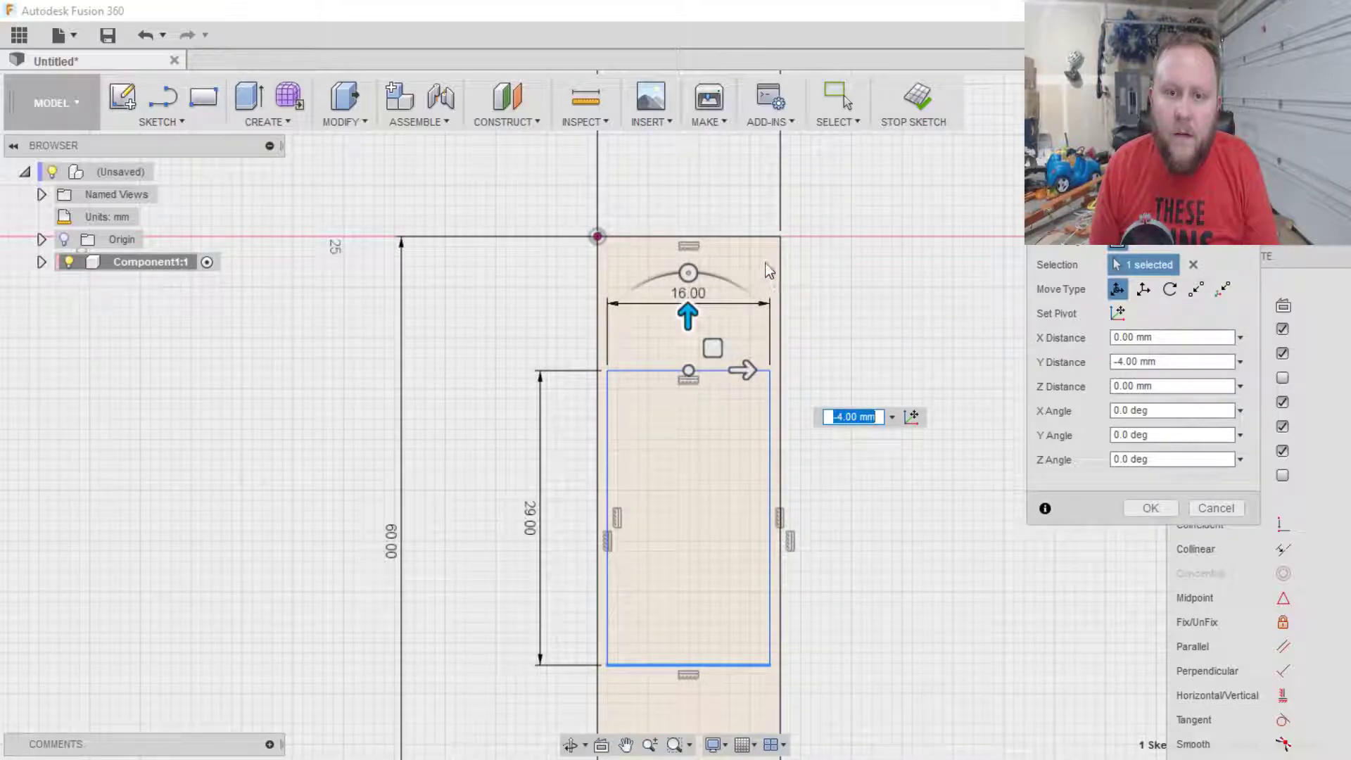
middle_click_drag(835, 605, 832, 389)
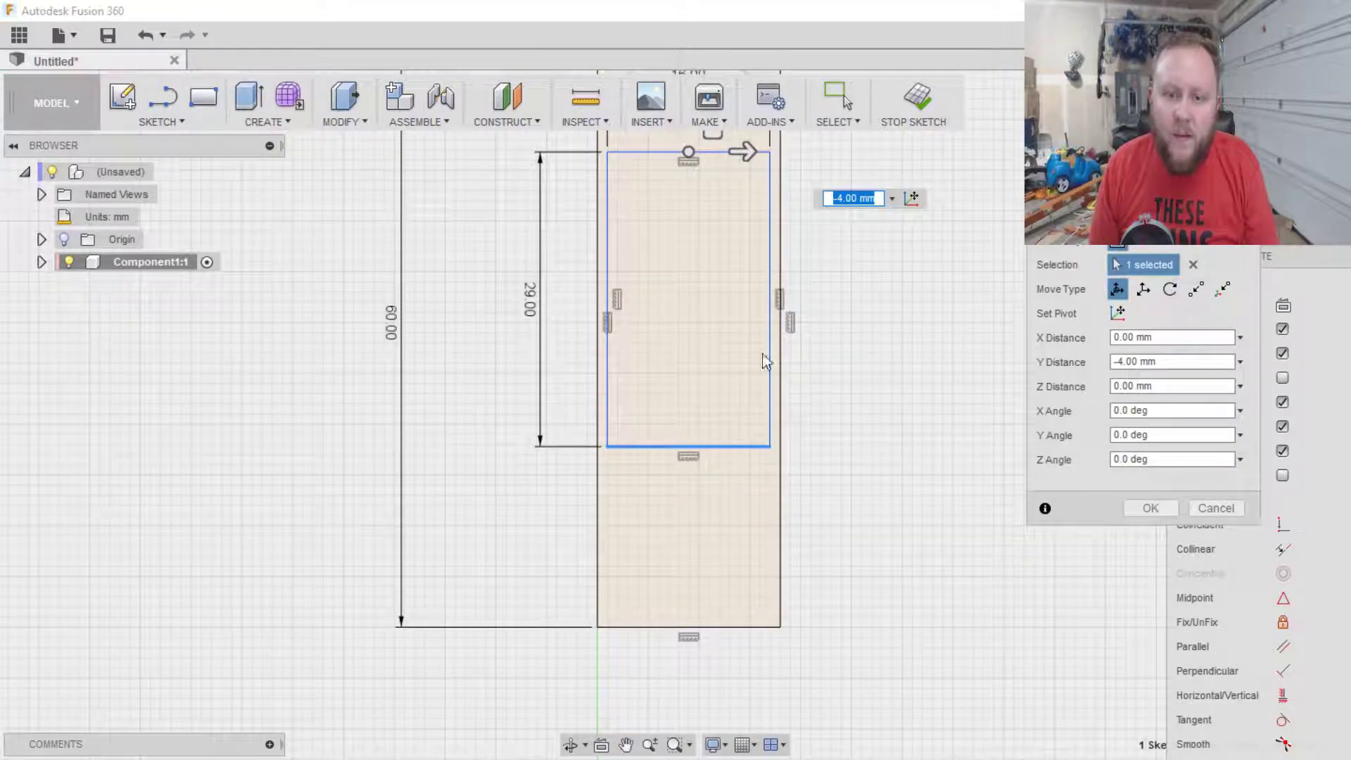
middle_click_drag(731, 127, 734, 225)
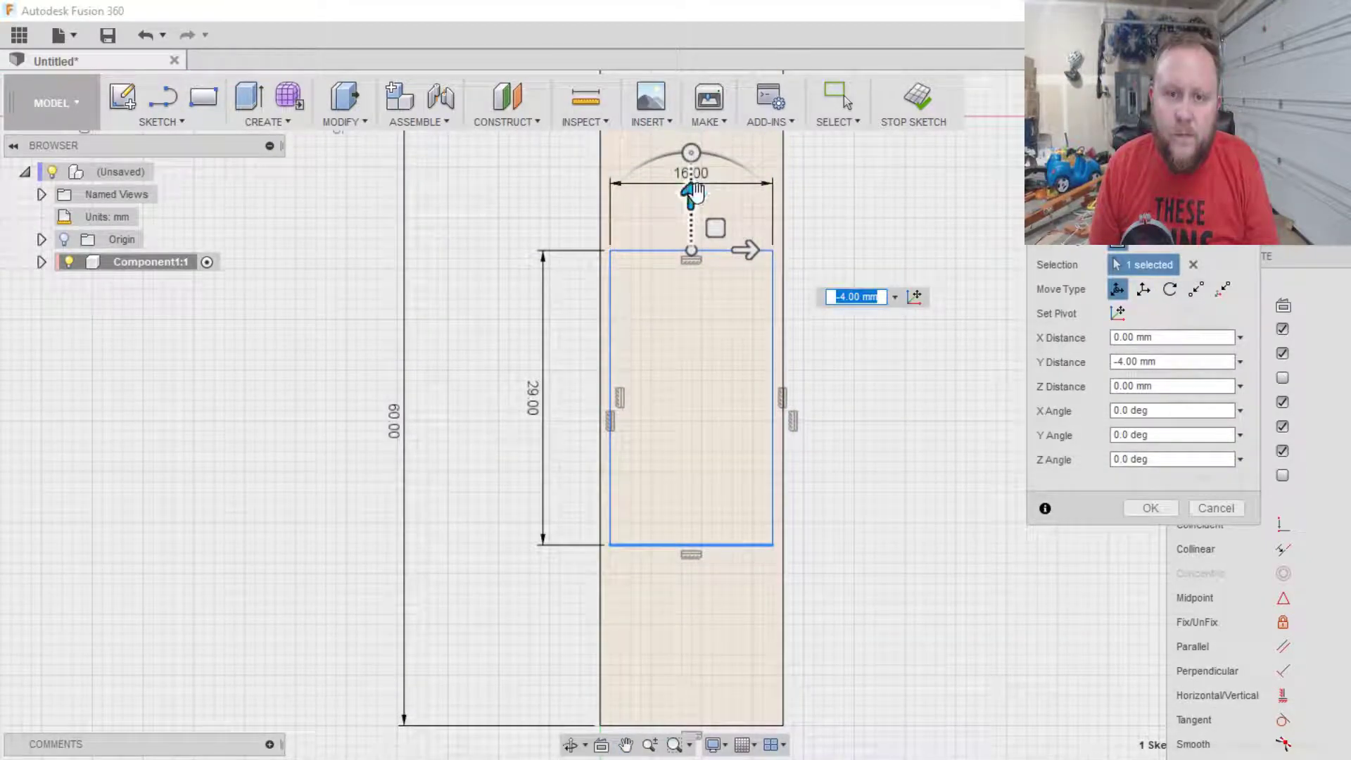
left_click_drag(690, 200, 690, 221)
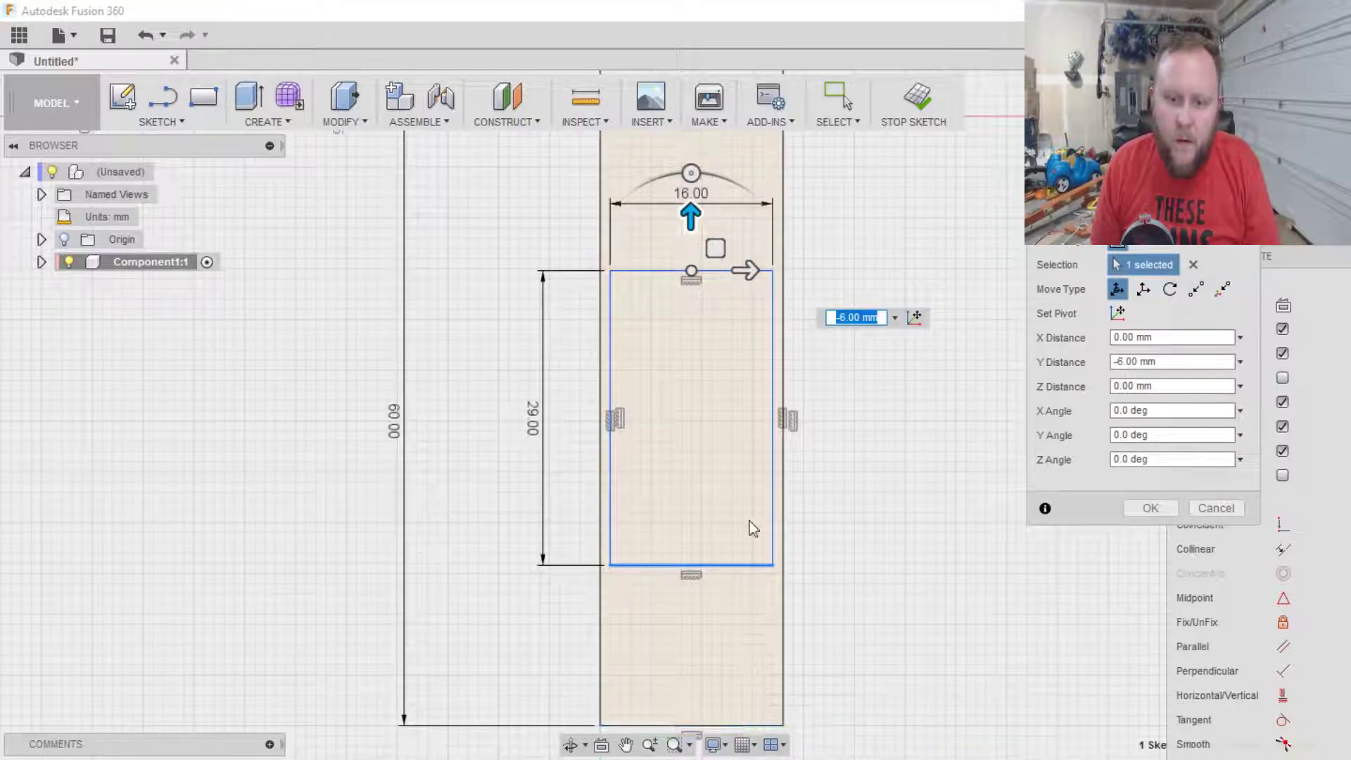
left_click(1152, 508)
mouse_move(864, 325)
middle_mouse_down()
mouse_move(878, 379)
mouse_move(892, 342)
middle_mouse_up()
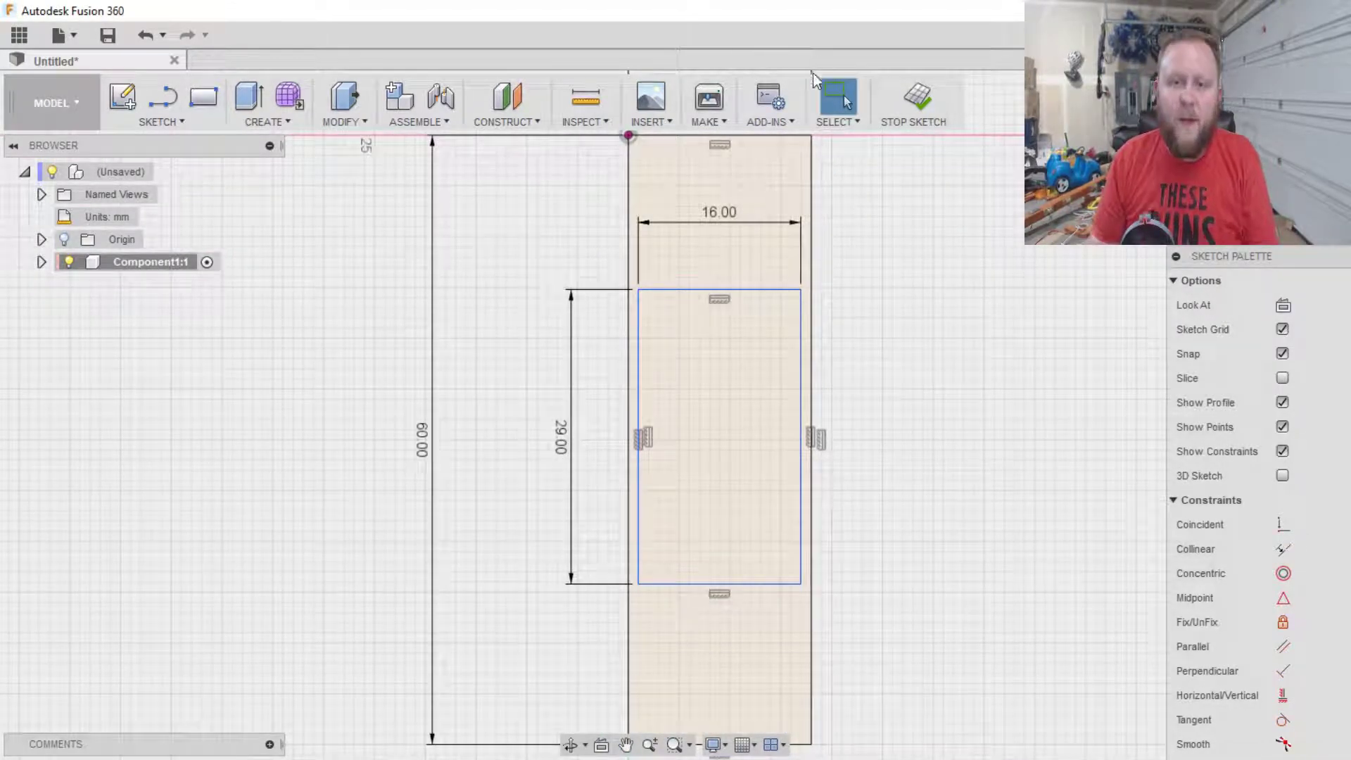
left_click(983, 356)
double_click(639, 358)
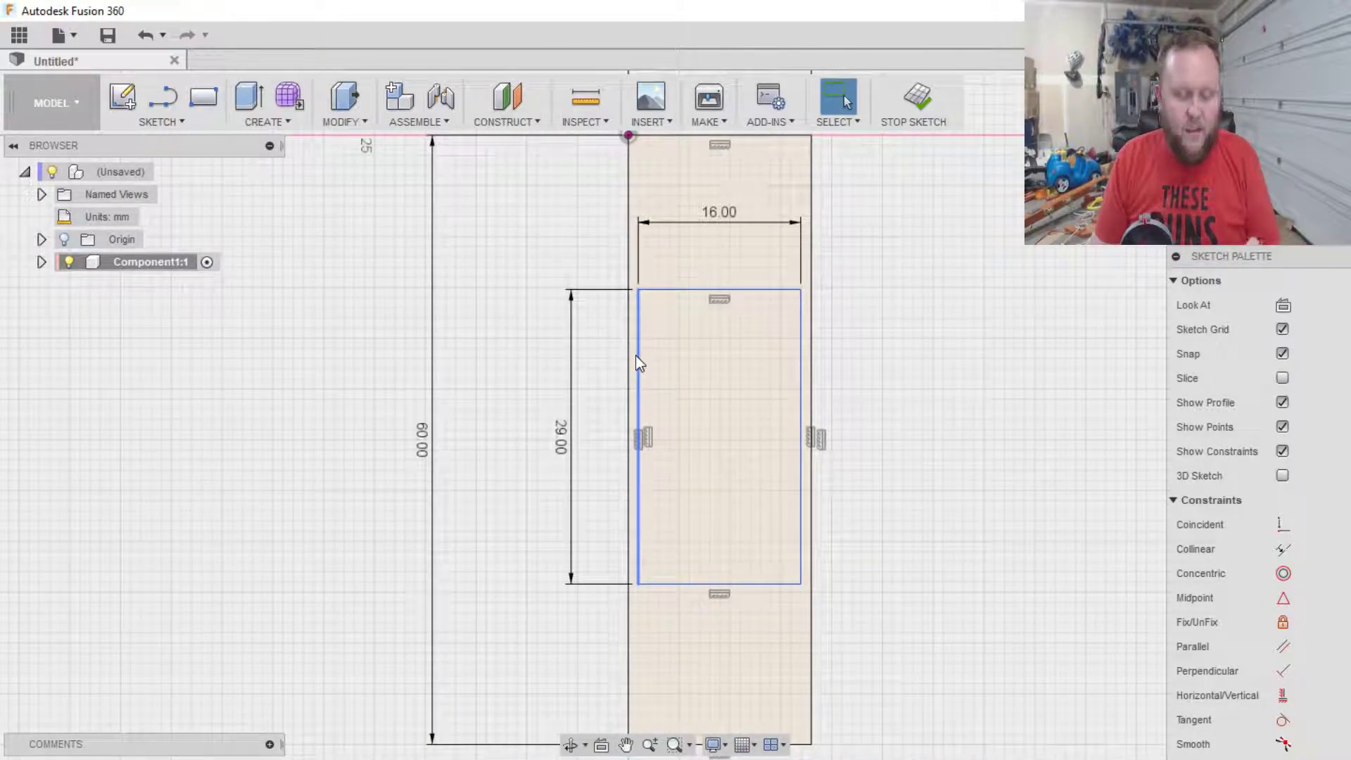
key("Escape")
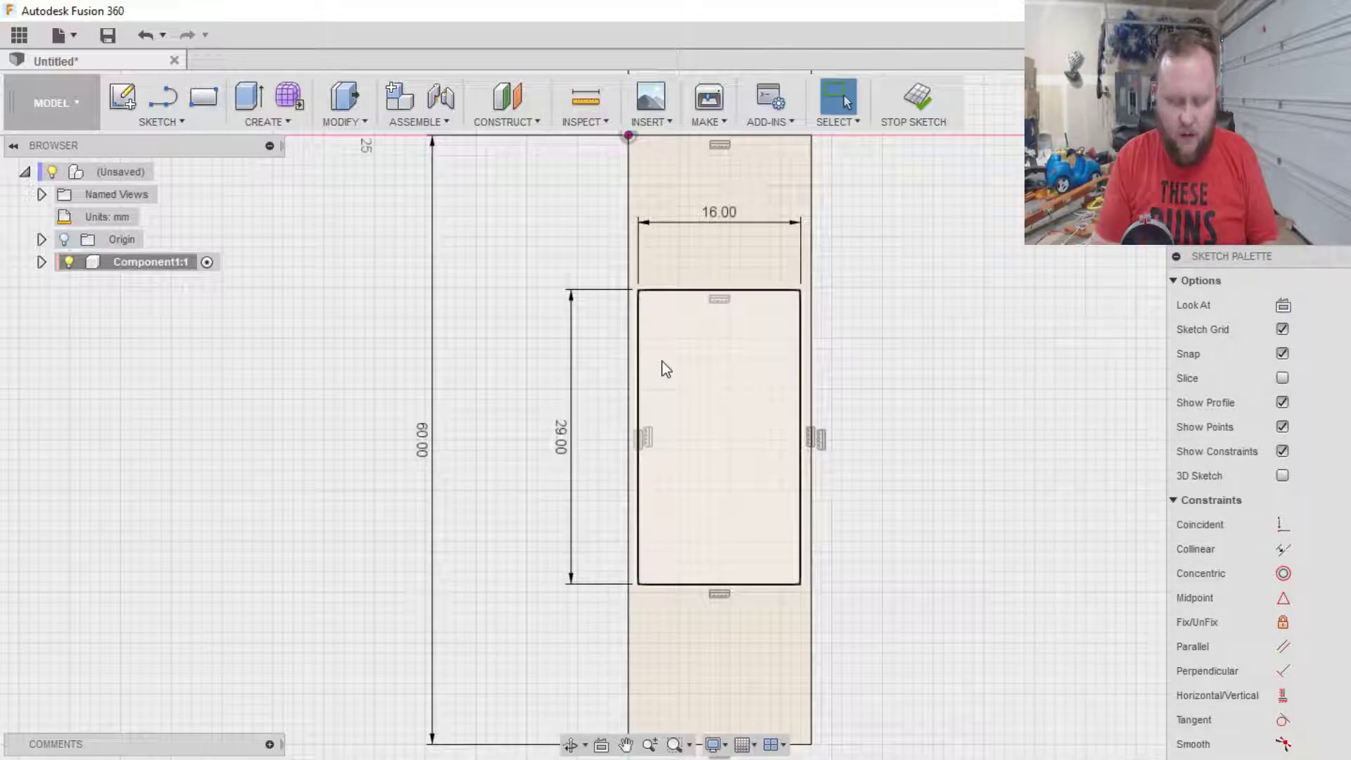
left_click(664, 369)
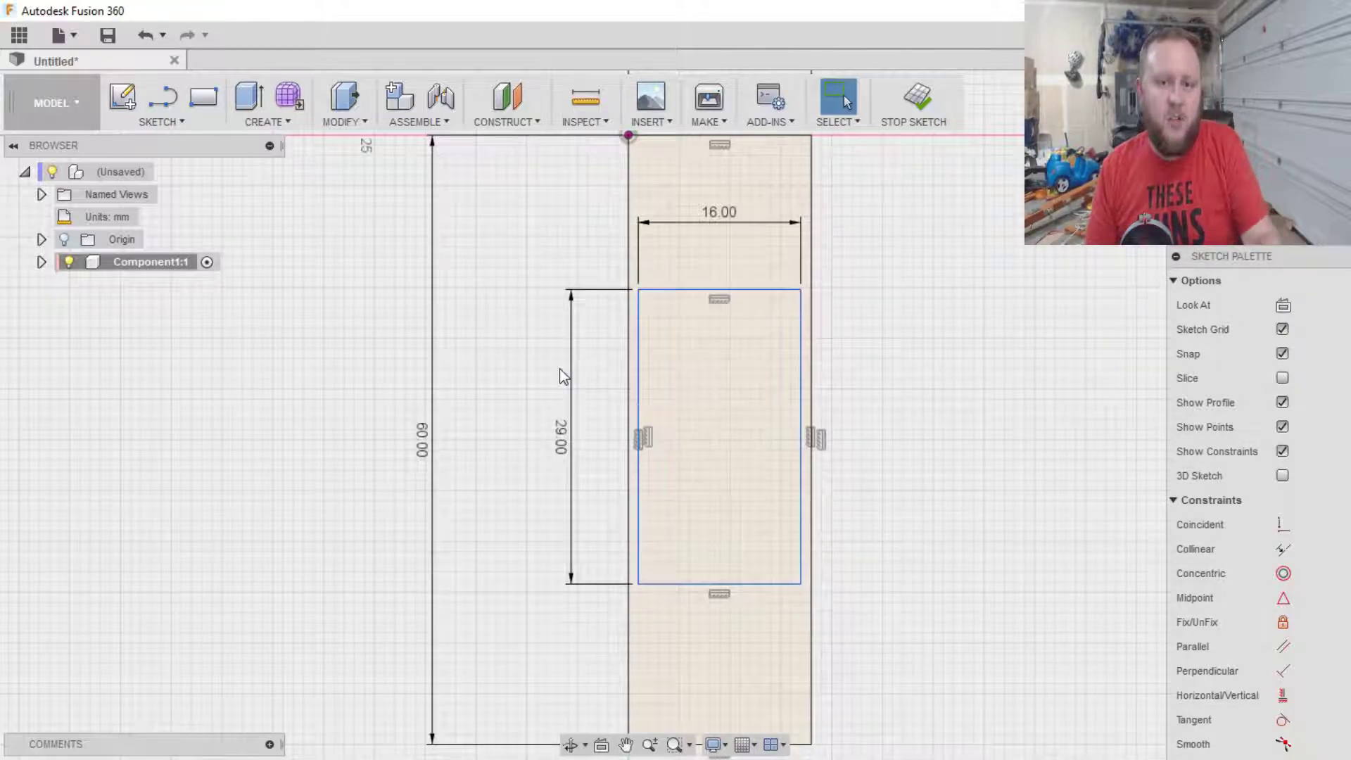
- Sketch a rectangle about 14 mm wide and 27 mm high inside the 16 × 29 mm rectangle
left_click(204, 97)
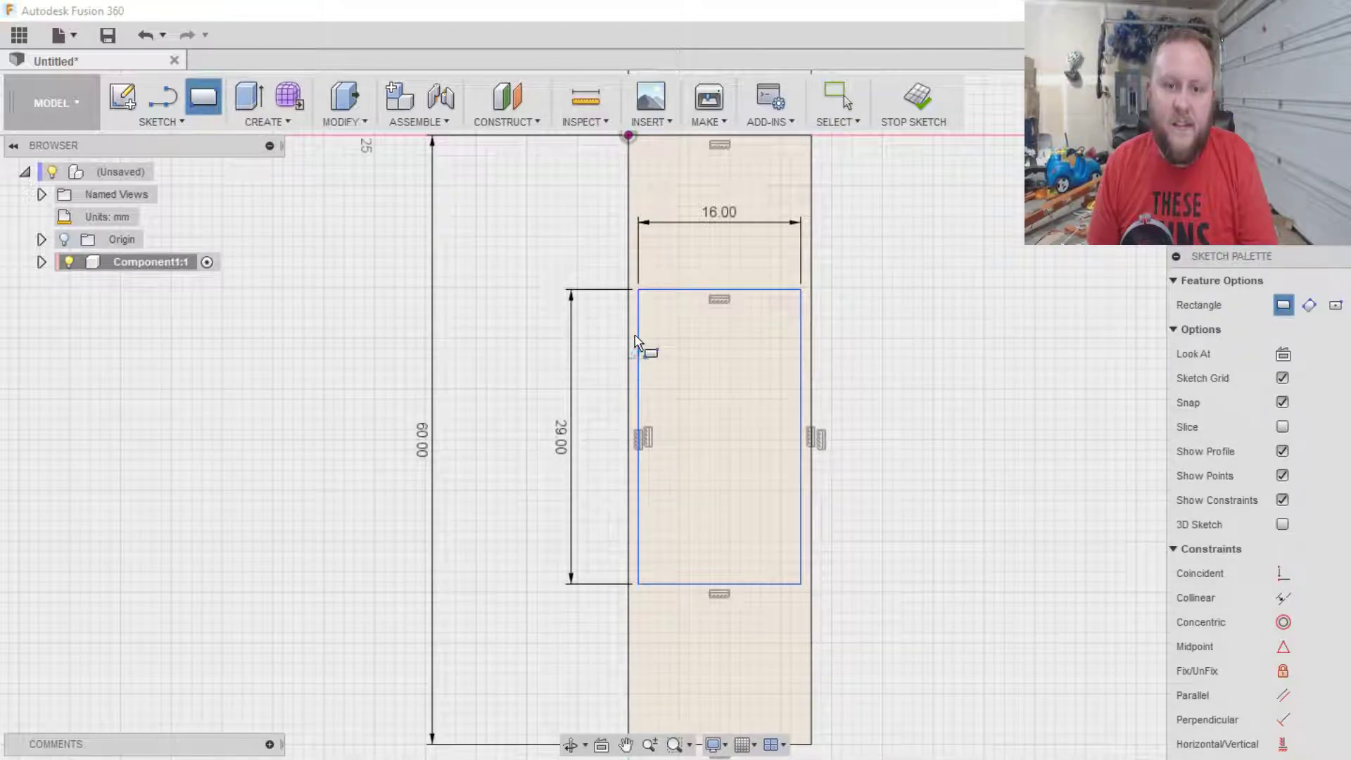
left_click(648, 299)
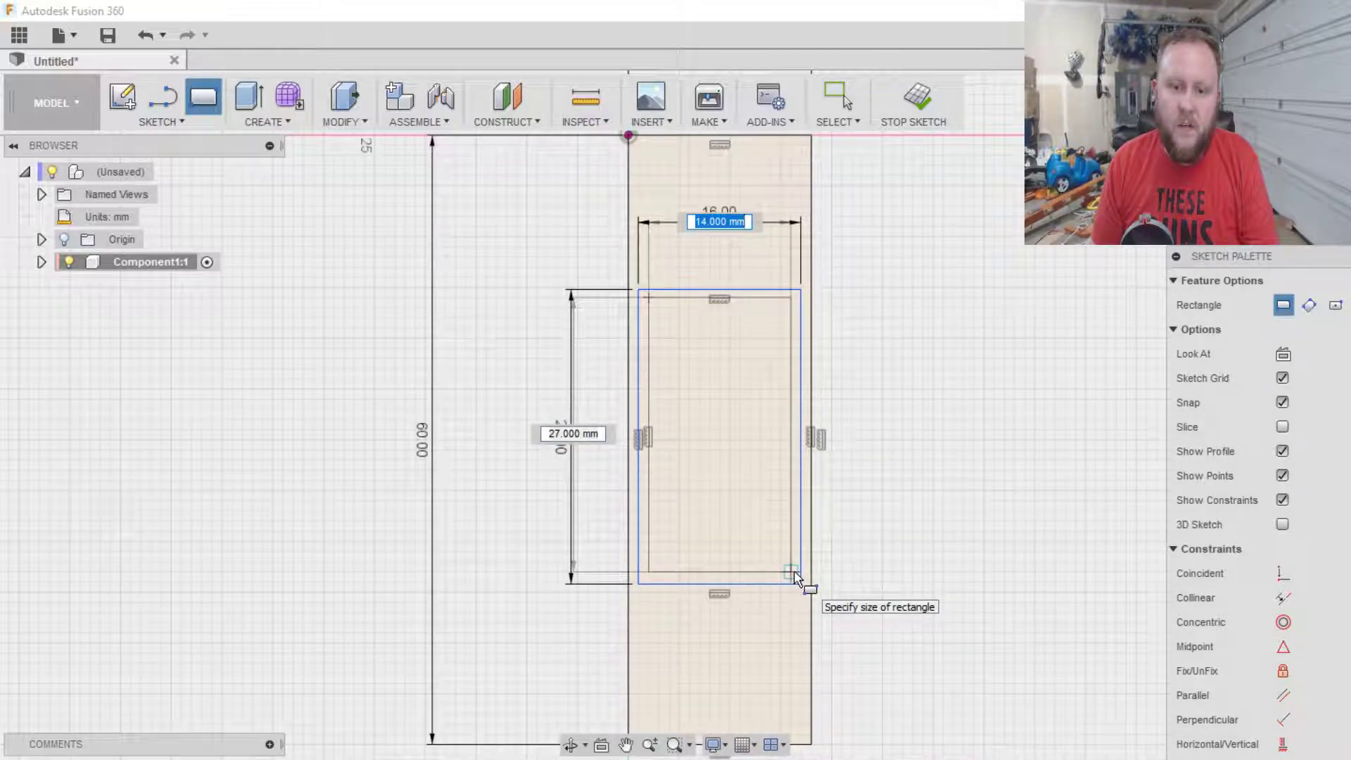
left_click(794, 575)
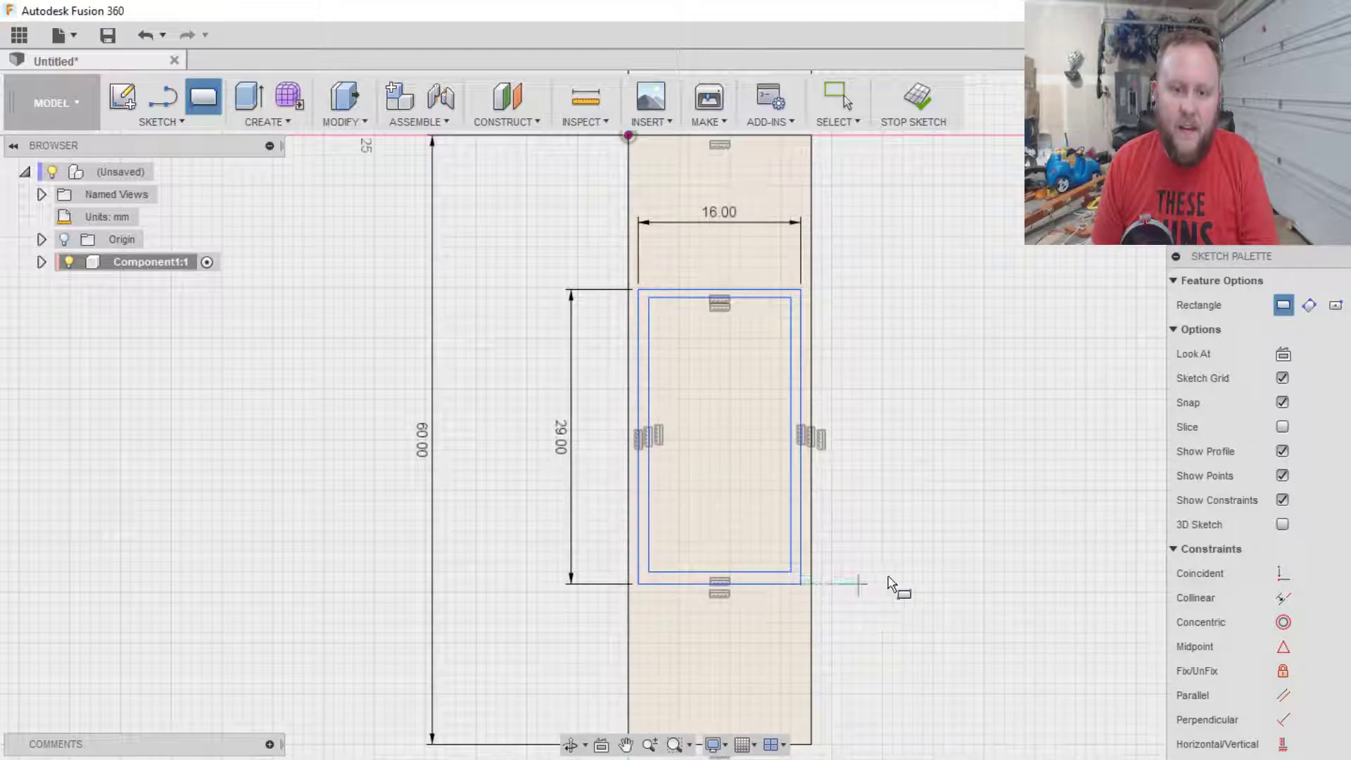
- Sketch a center-diameter circle of 8 mm inside the outer rectangle, above the nested rectangles
scroll(909, 573, "up", 2)
scroll(905, 573, "up", 1)
scroll(808, 488, "up", 1)
mouse_move(808, 488)
middle_mouse_down()
mouse_move(859, 618)
mouse_move(916, 470)
middle_mouse_up()
middle_click_drag(922, 303, 925, 479)
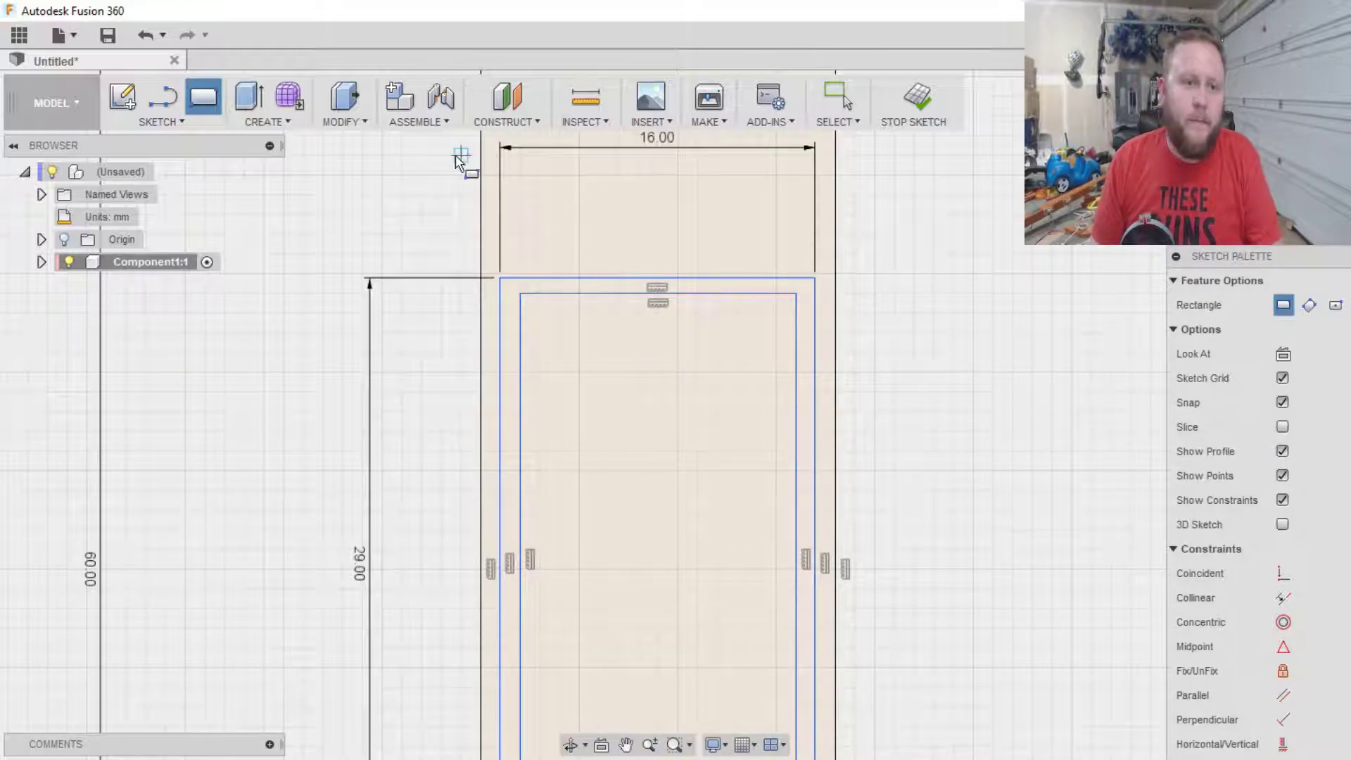
left_click(154, 124)
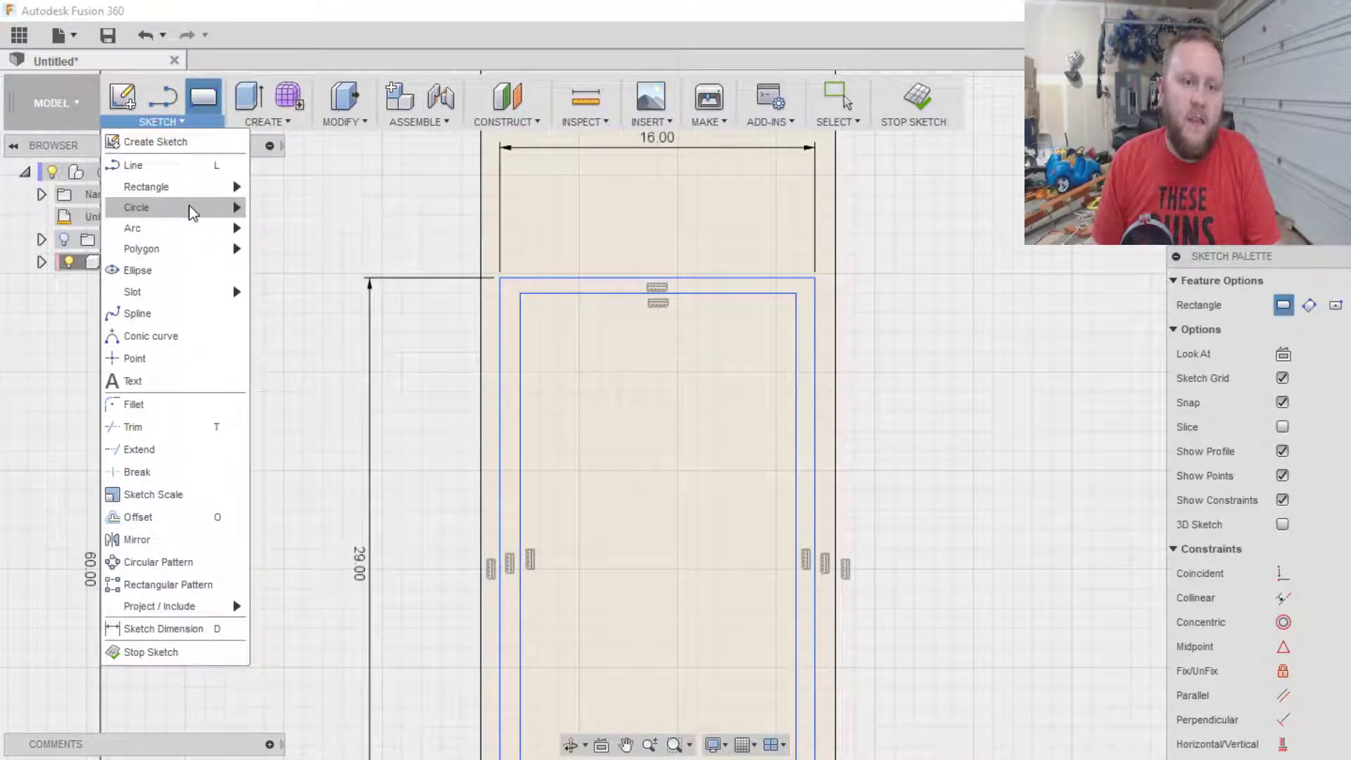
mouse_move(190, 209)
left_click(318, 207)
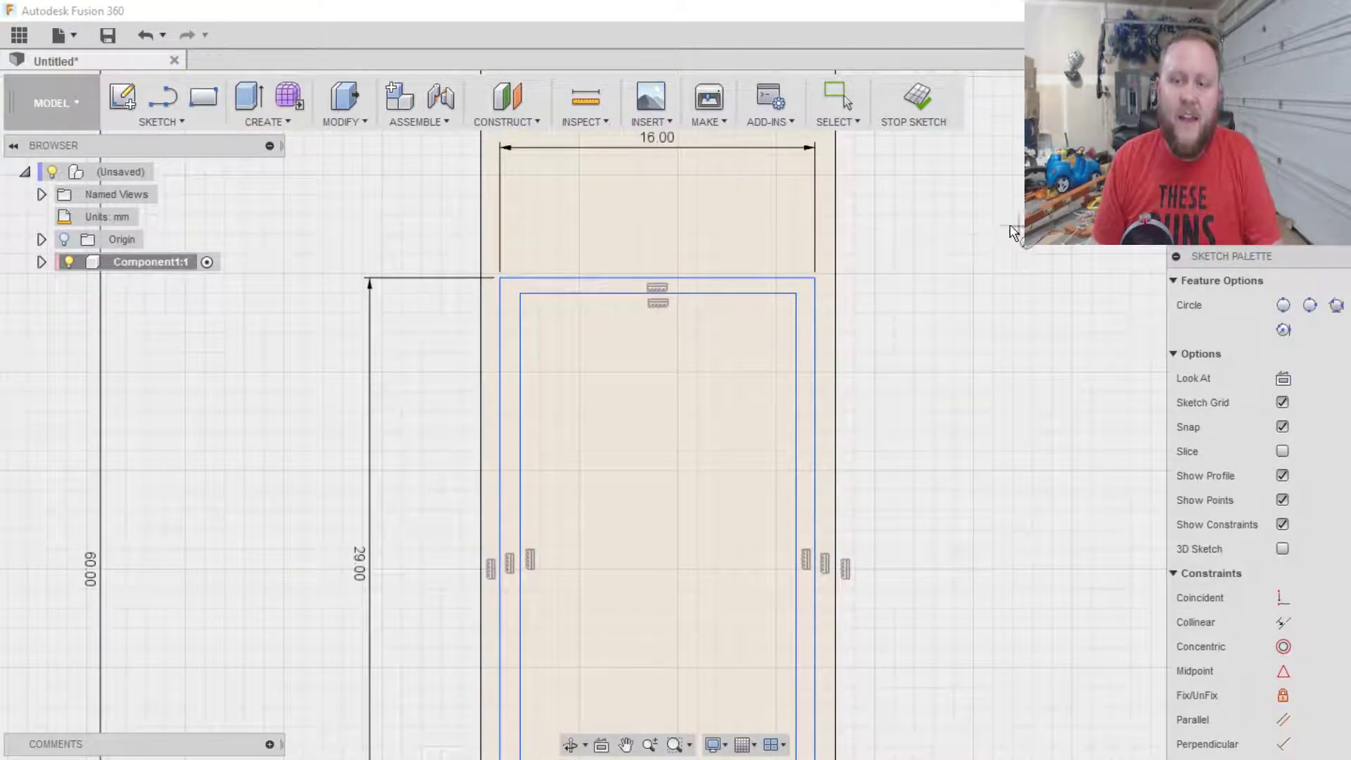
scroll(947, 212, "down", 3)
middle_click_drag(972, 248, 986, 446)
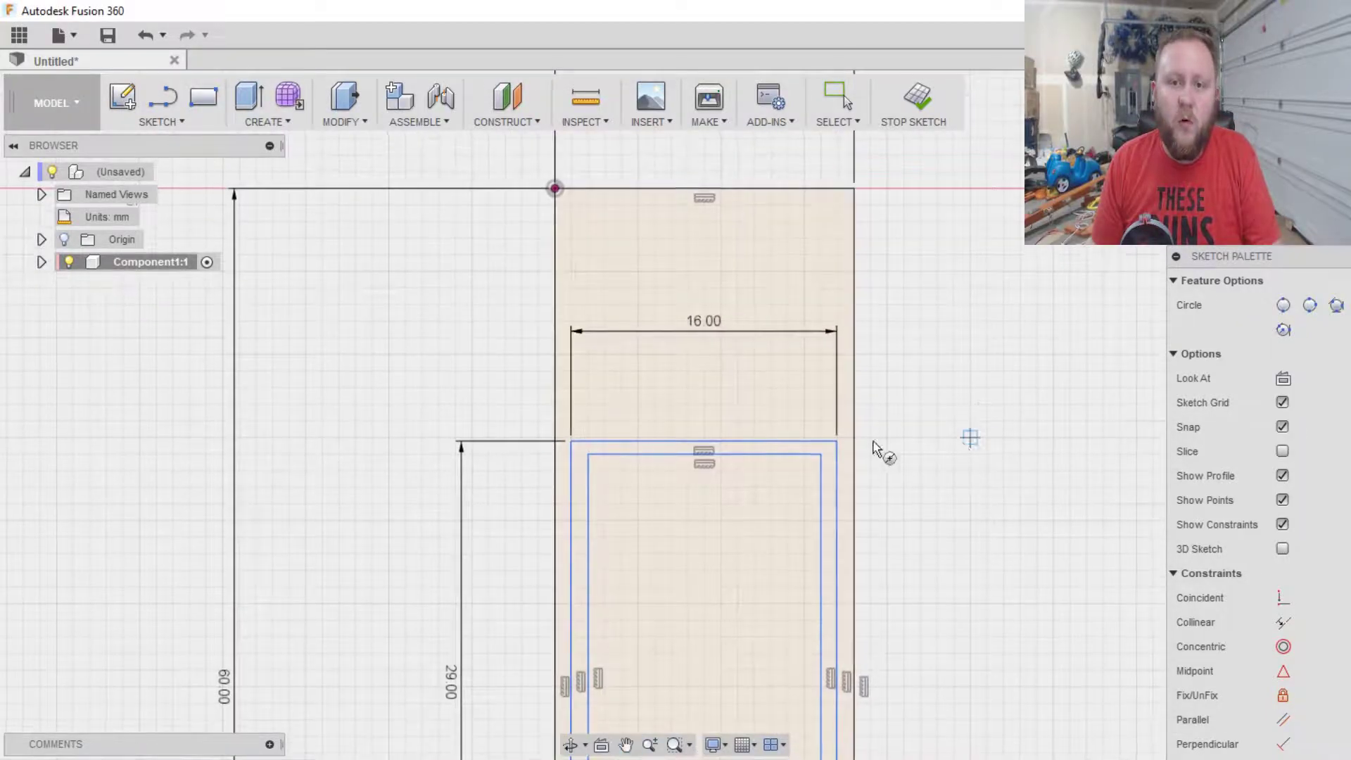
left_click(678, 378)
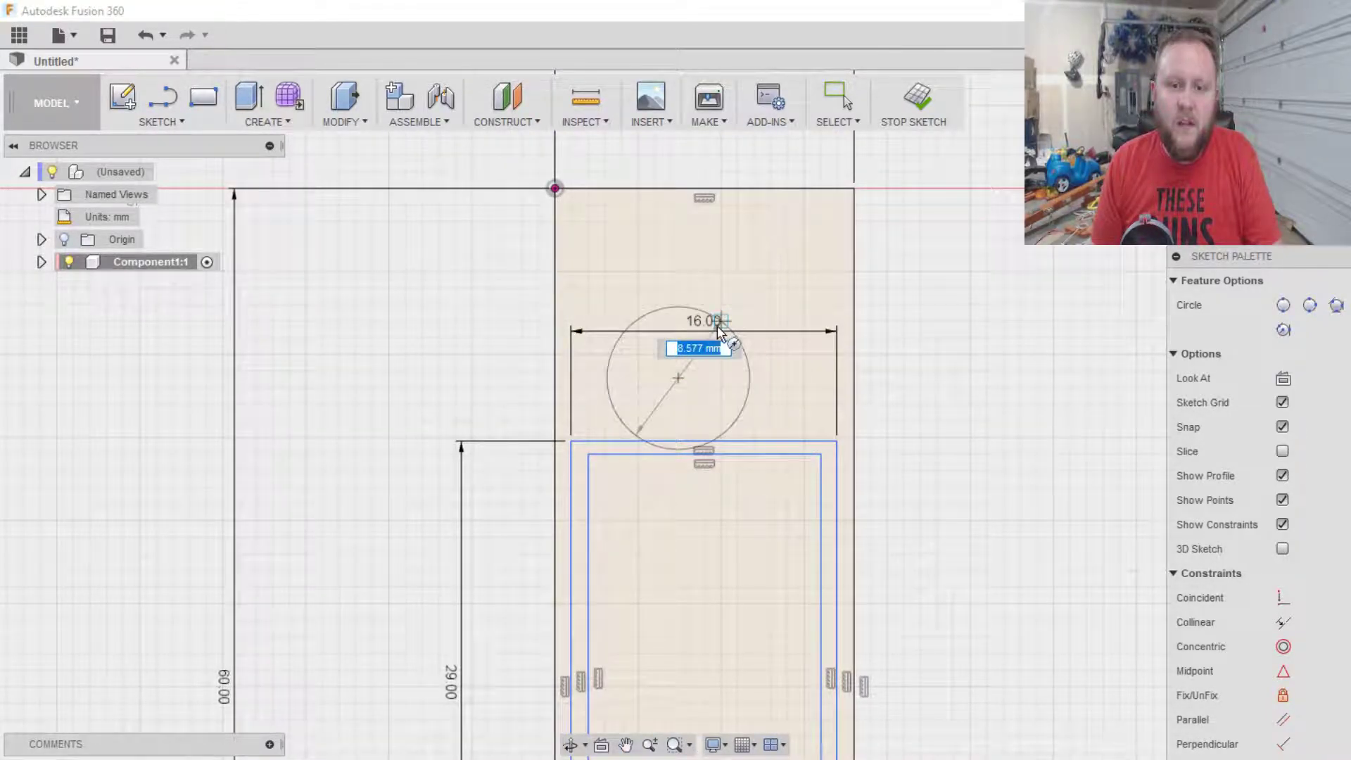
type("8")
key("Tab")
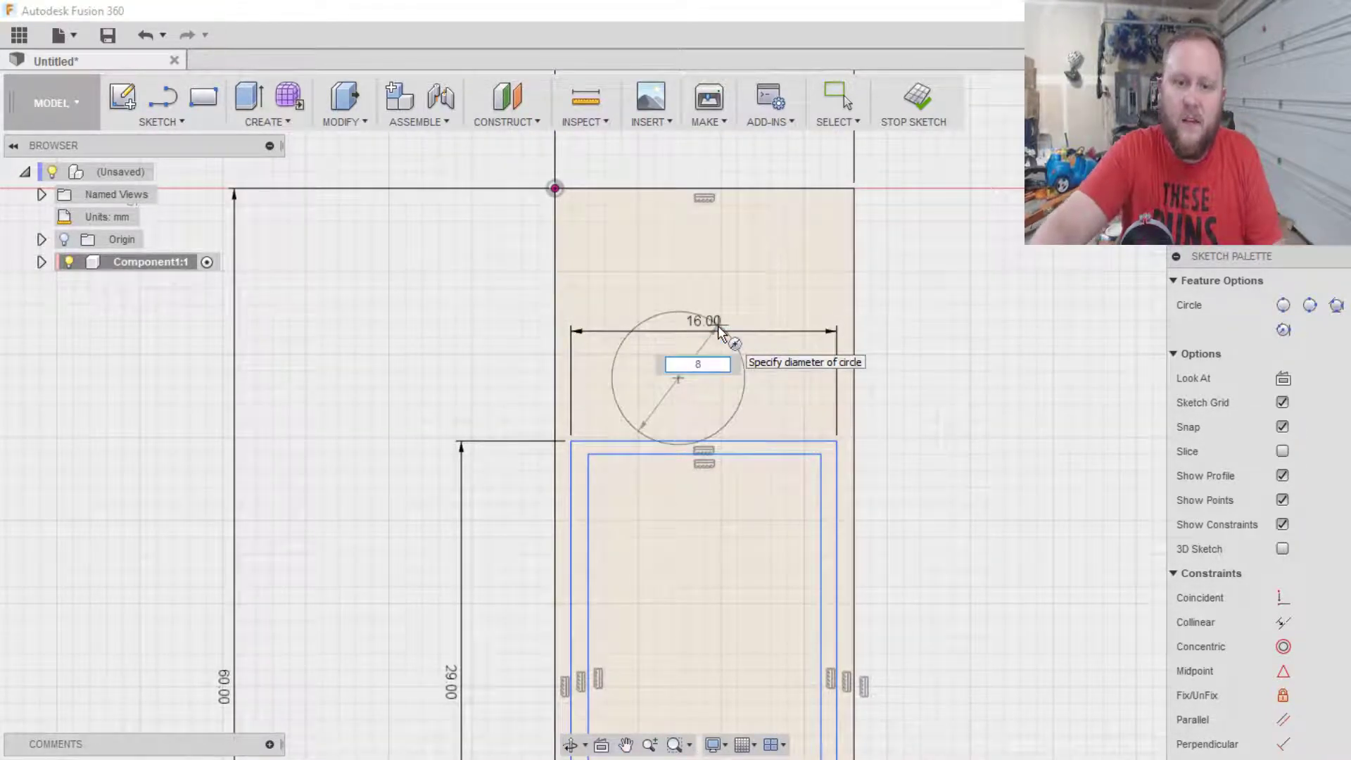
key("Return")
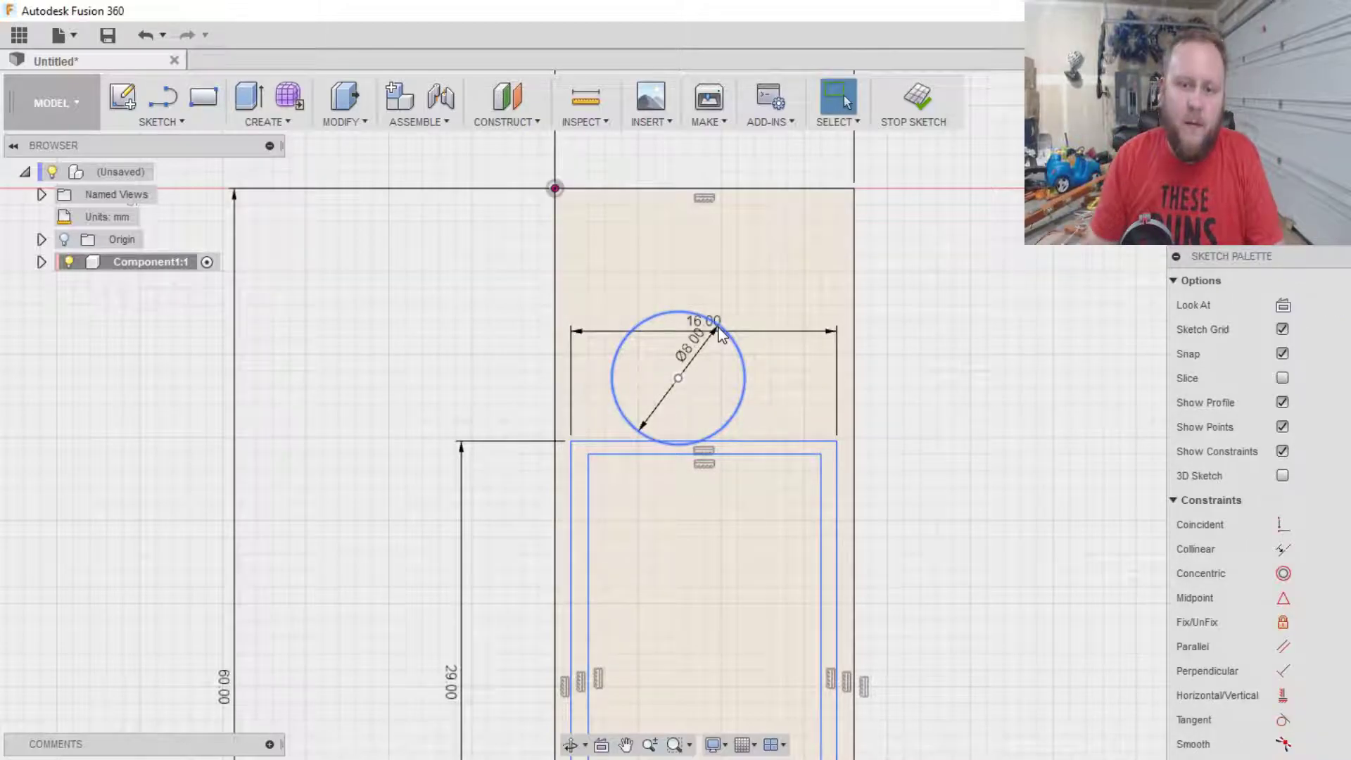
- Move the upper circle about 1.75 mm in X and 2.94 mm in Y, then nudge its center slightly toward the left edge
right_click(678, 378)
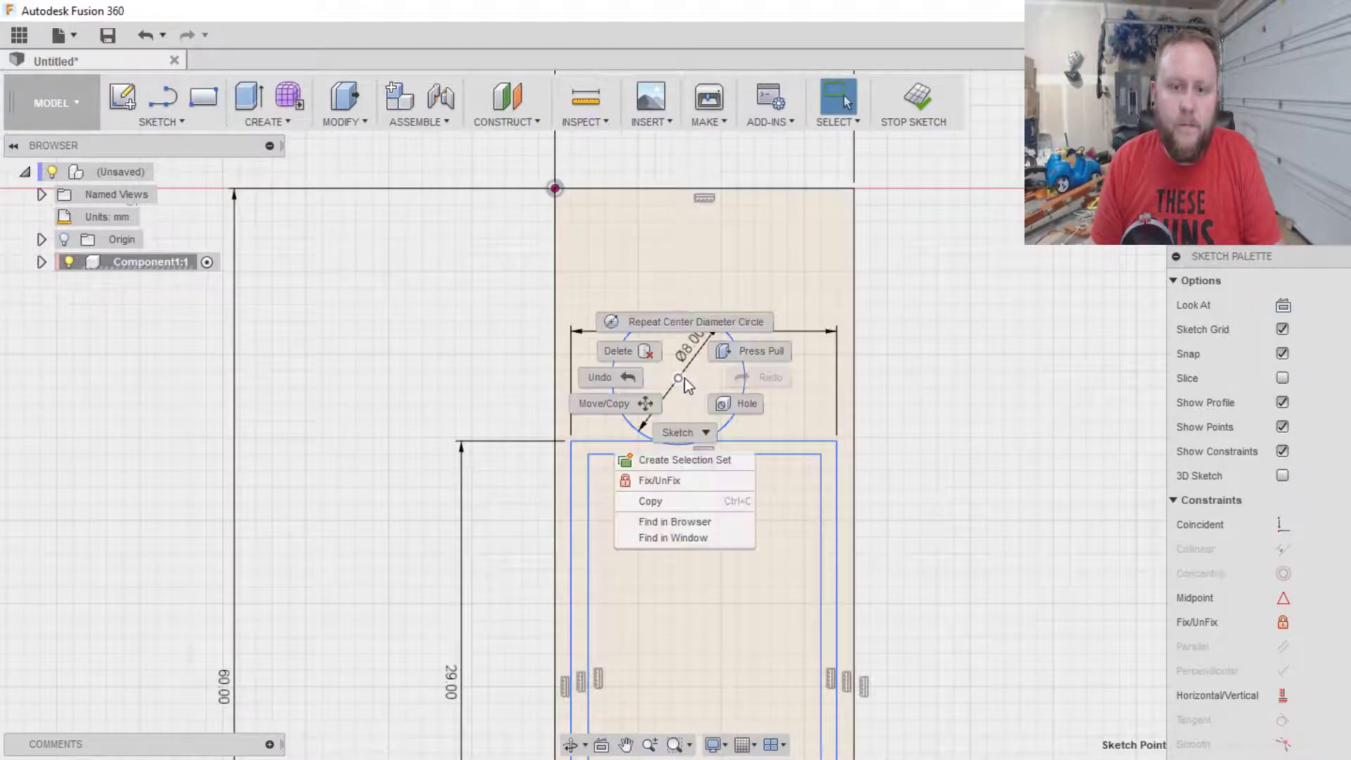
left_click(637, 406)
left_click_drag(707, 351, 724, 312)
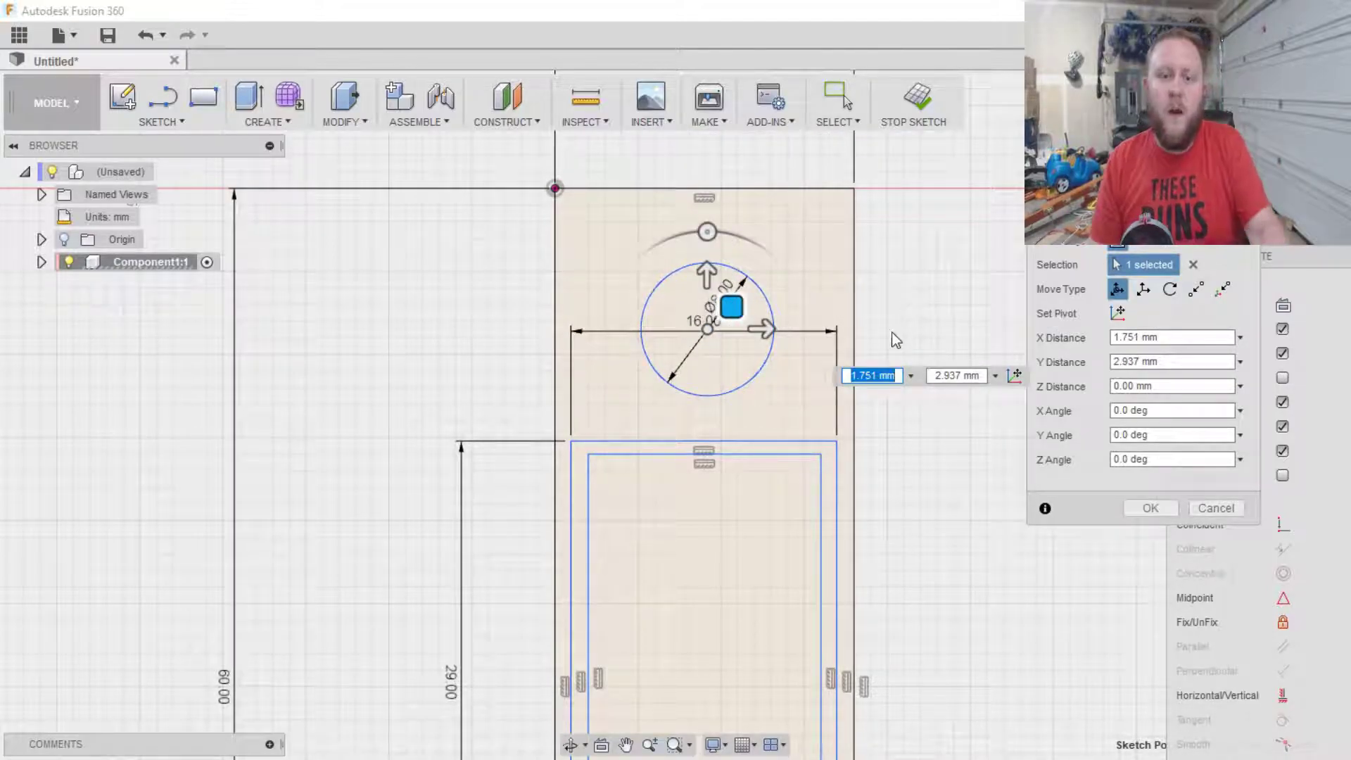
key("Return")
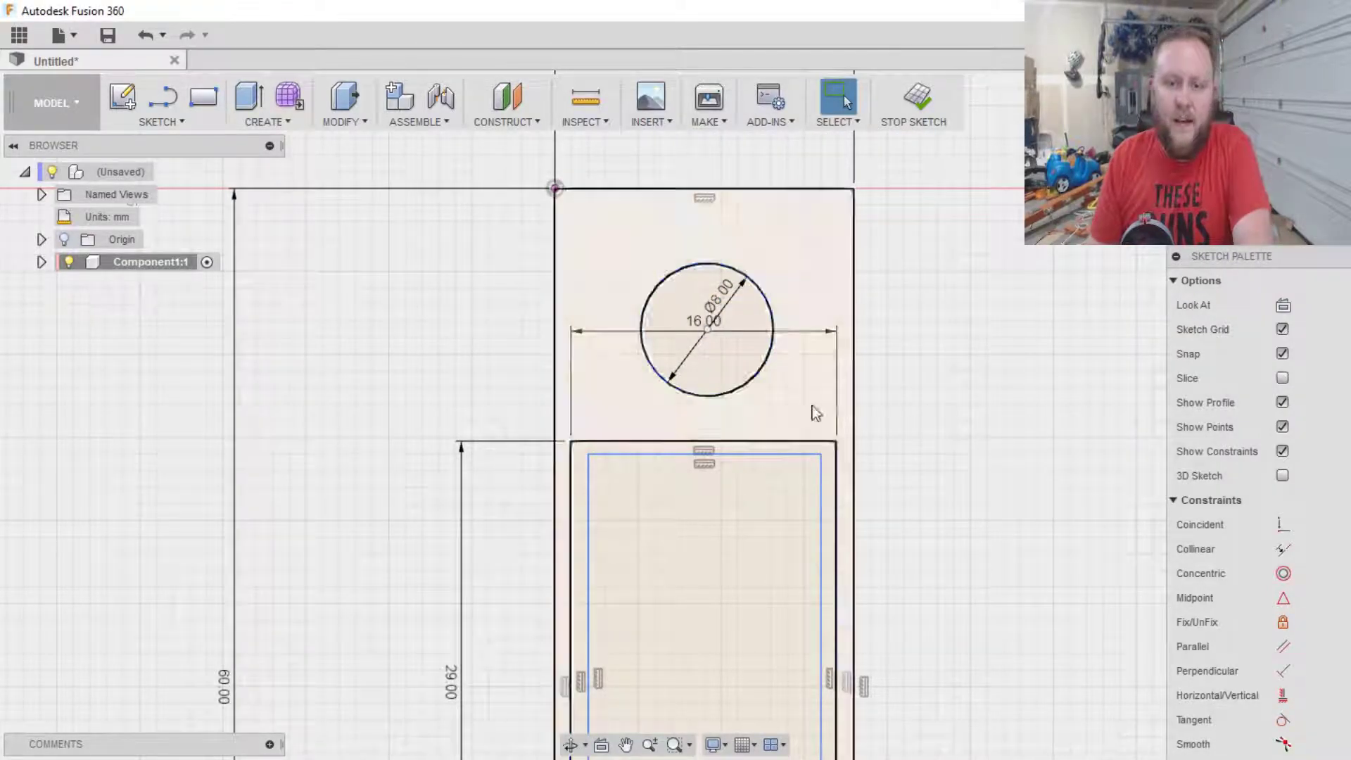
left_click(707, 334)
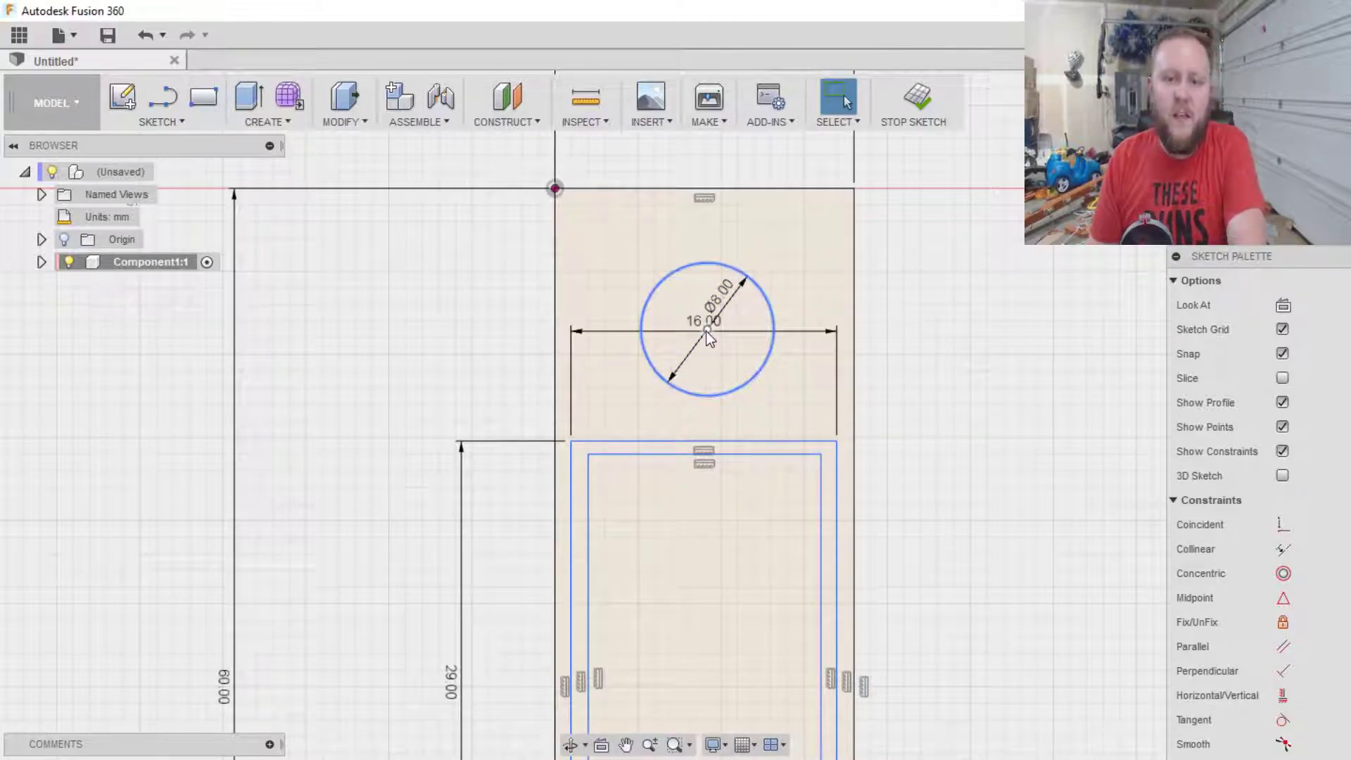
left_click_drag(707, 330, 695, 334)
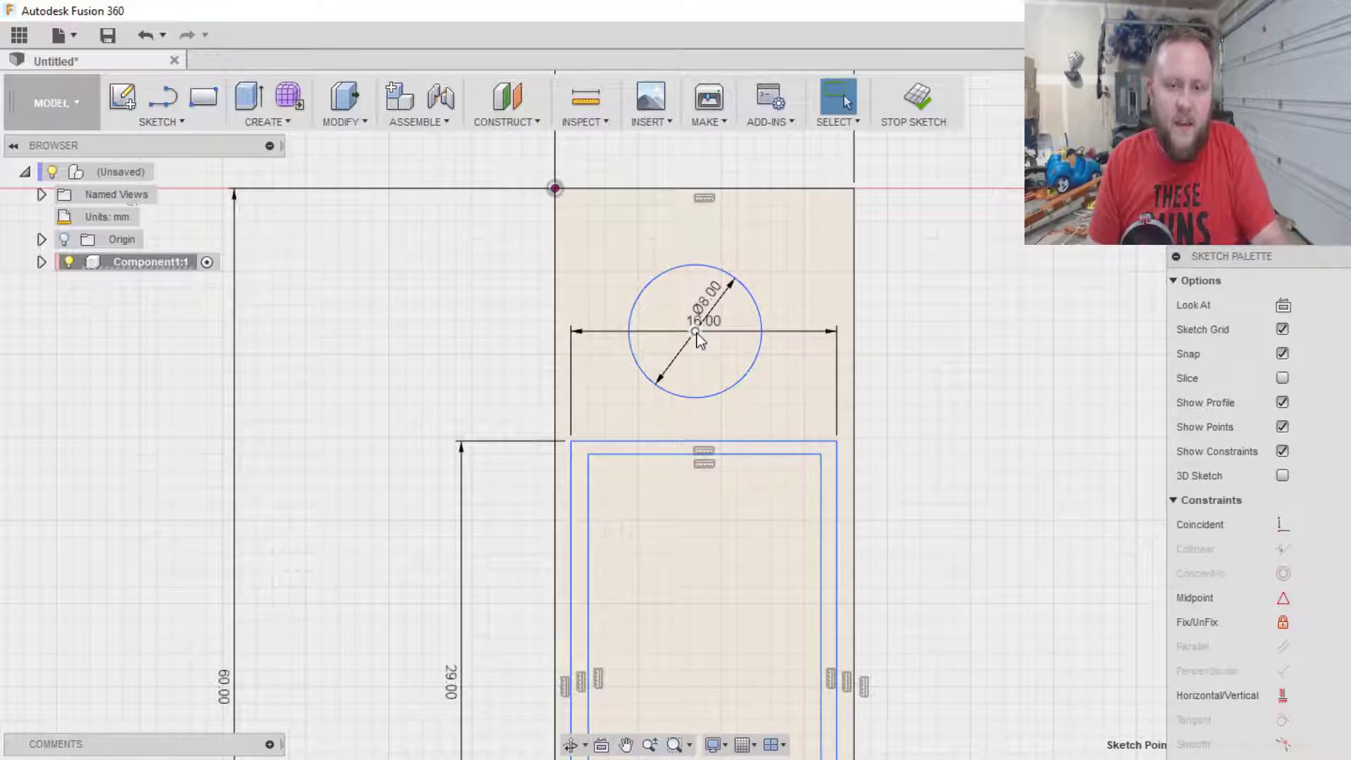
- Dimension the upper circle's center 10 mm from the outer rectangle's top edge
key("d")
left_click(695, 332)
left_click(704, 189)
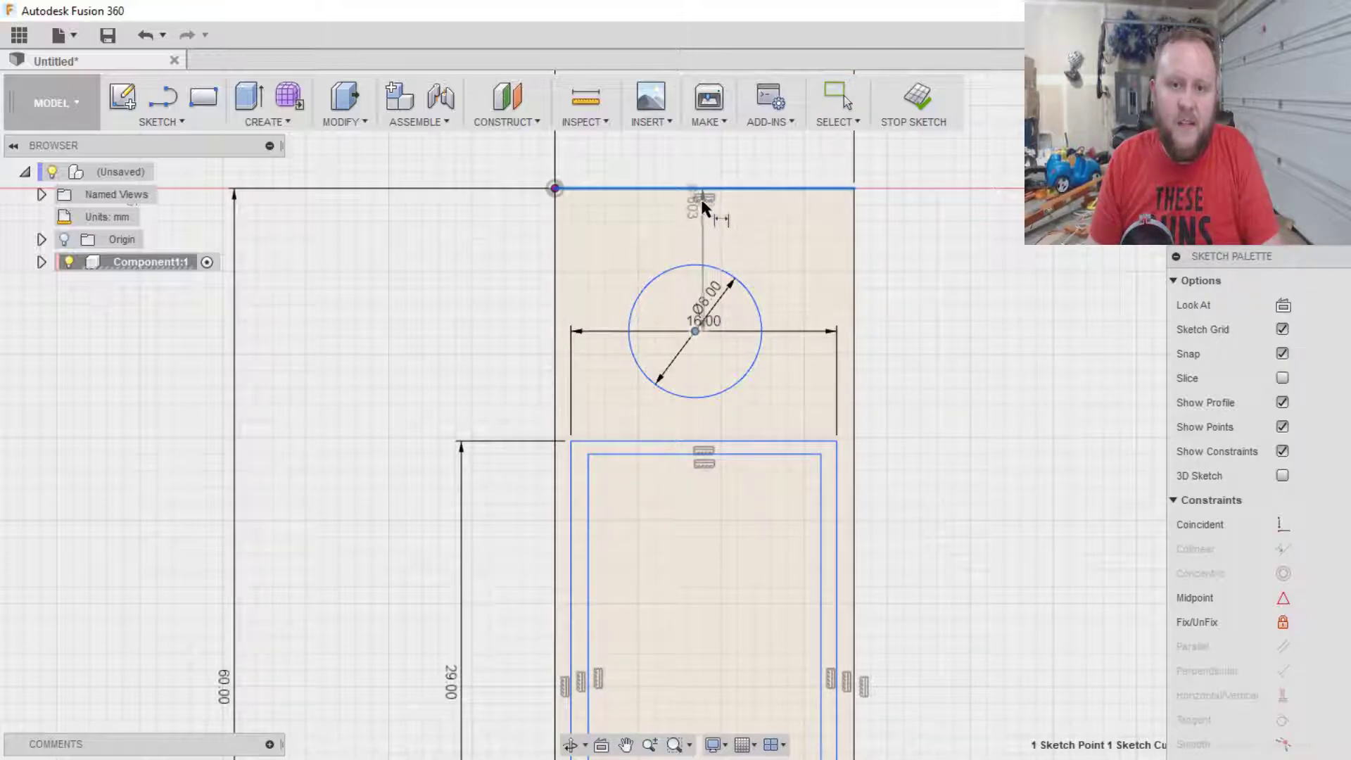
left_click(704, 199)
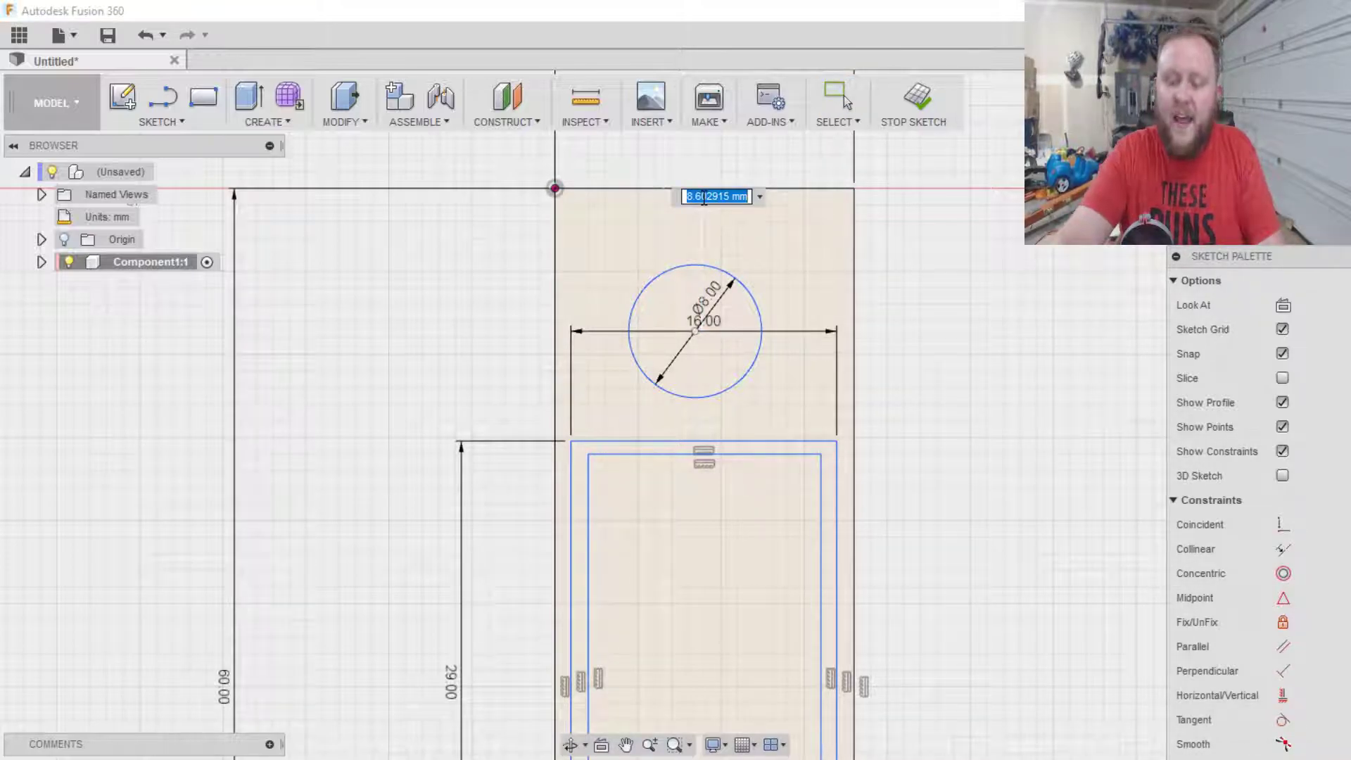
key("Return")
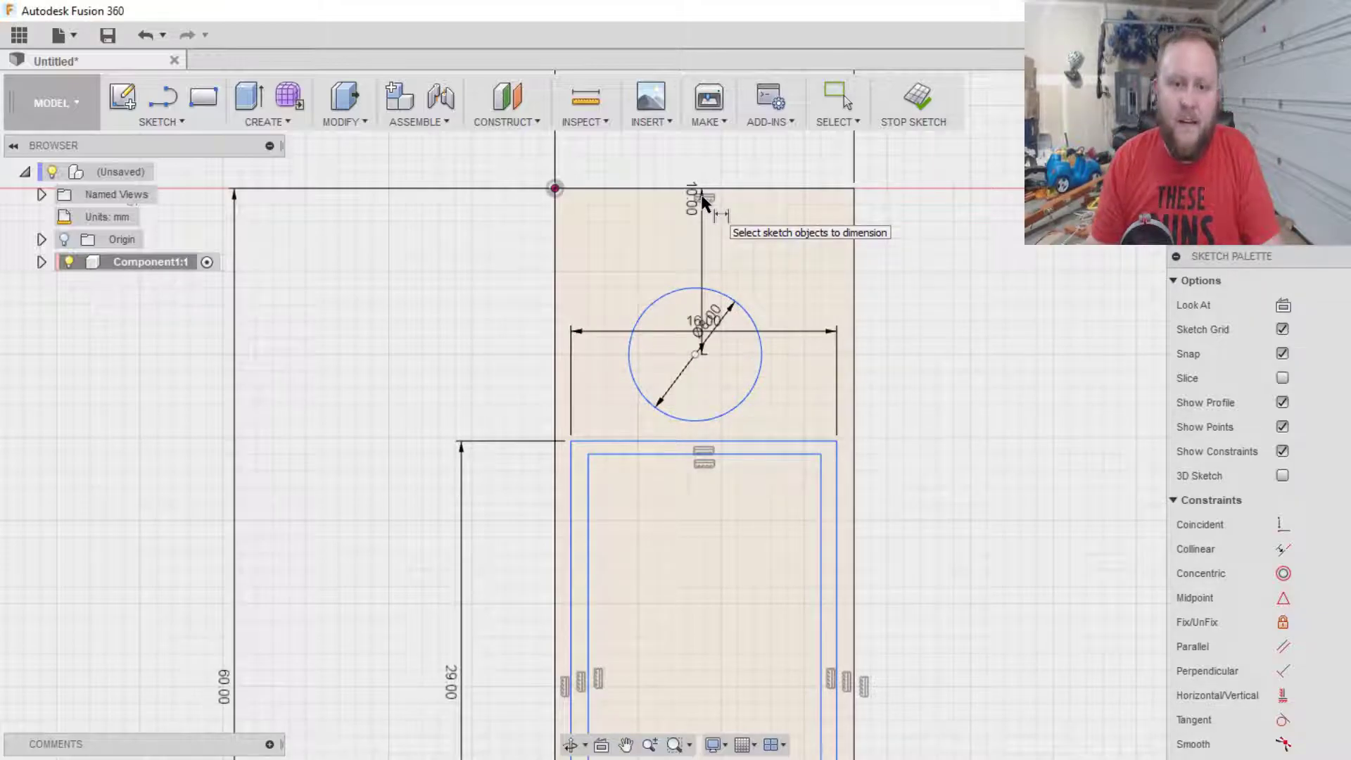
- Dimension the upper circle's center 8 mm from the outer rectangle's right edge
left_click(694, 354)
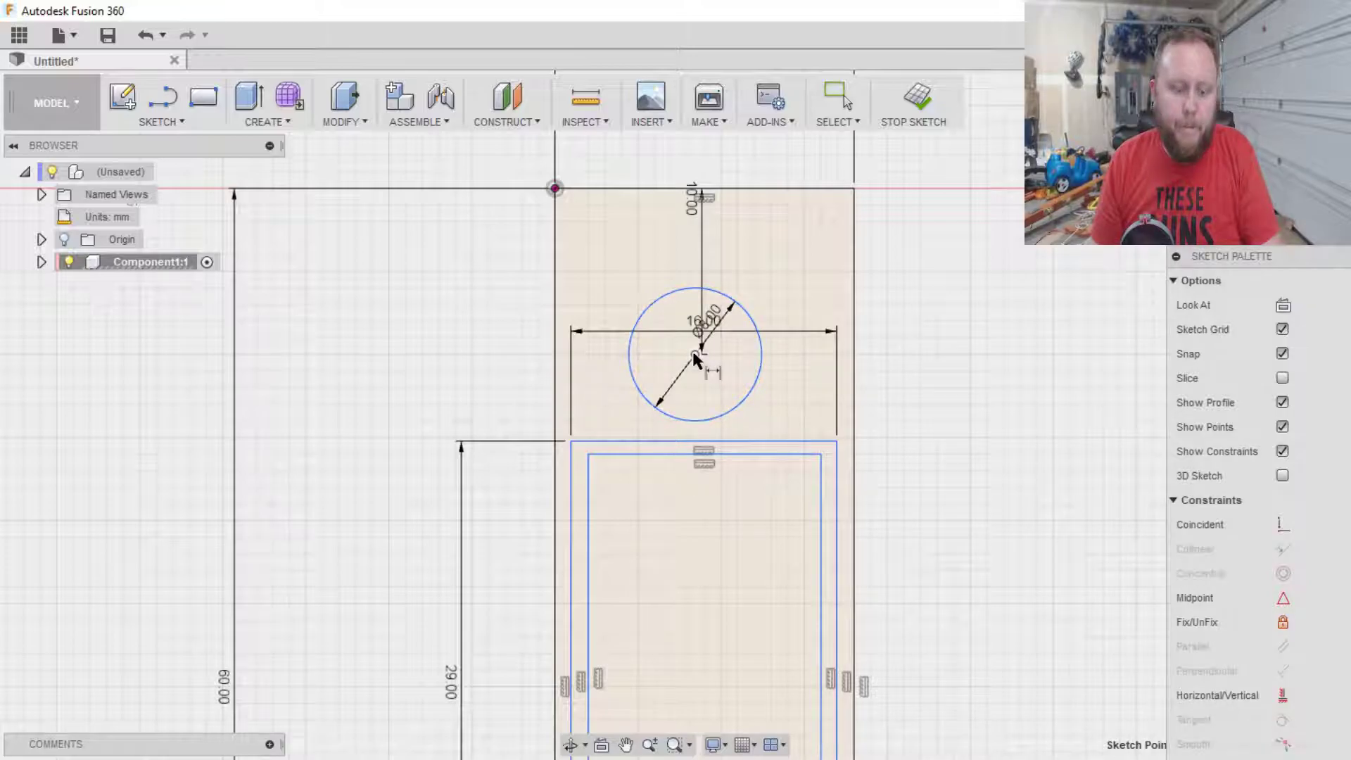
left_click(850, 350)
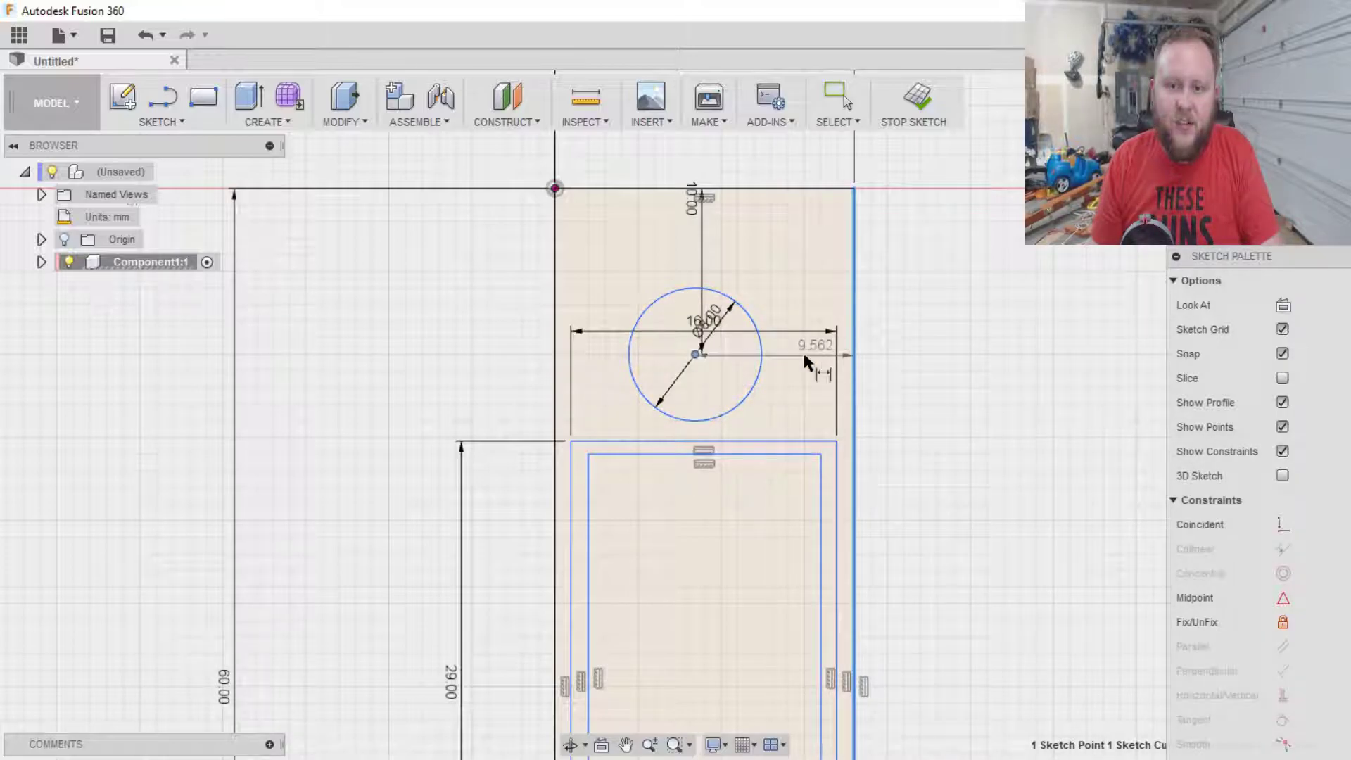
left_click(724, 354)
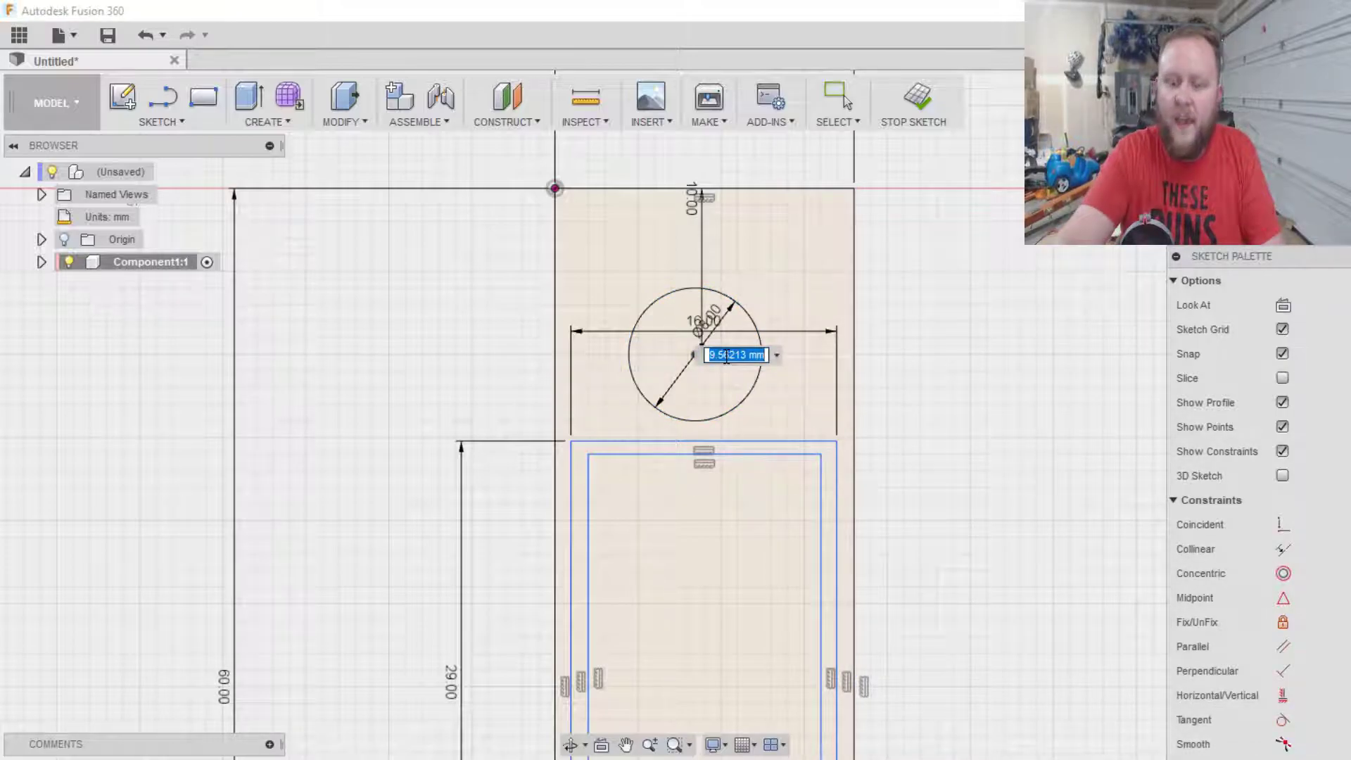
type("8")
key("Return")
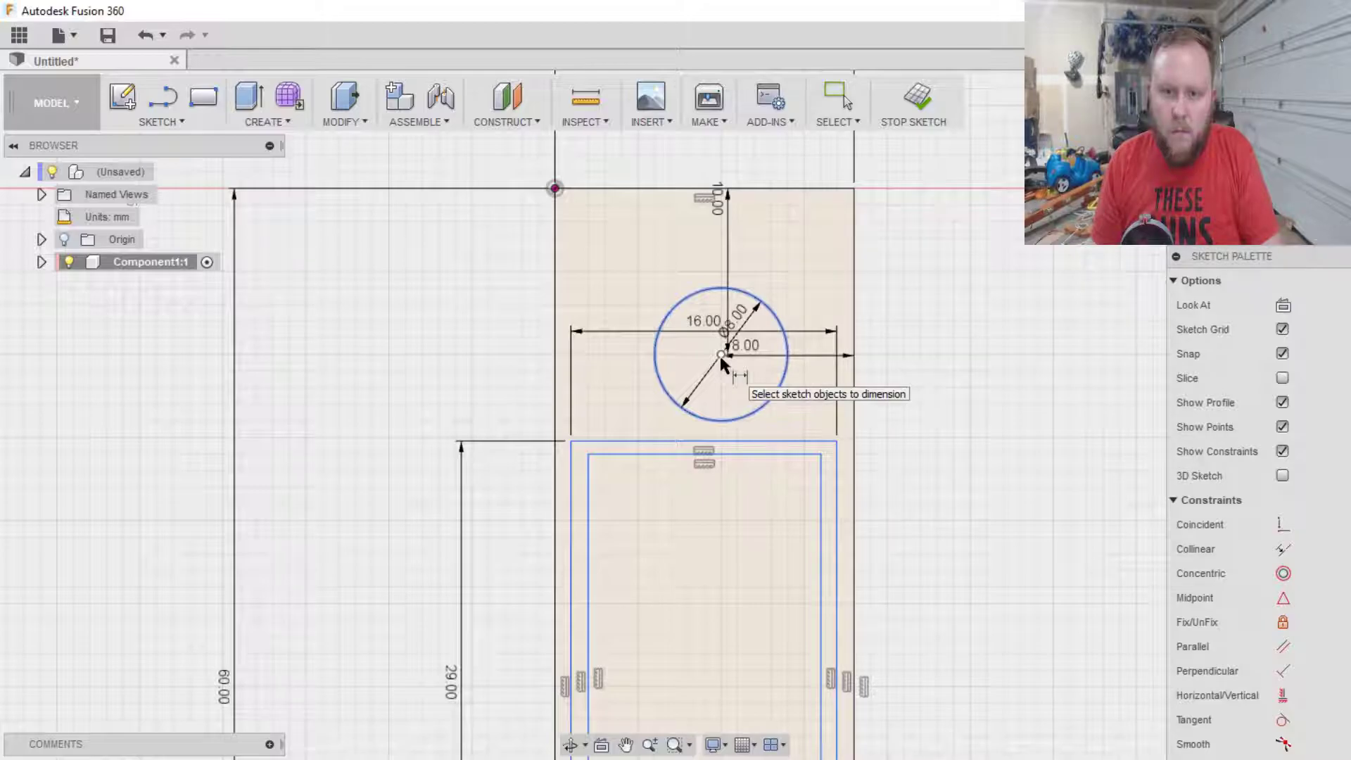
- Set the distance between the upper circle's center and the right edge to 10 mm
double_click(745, 346)
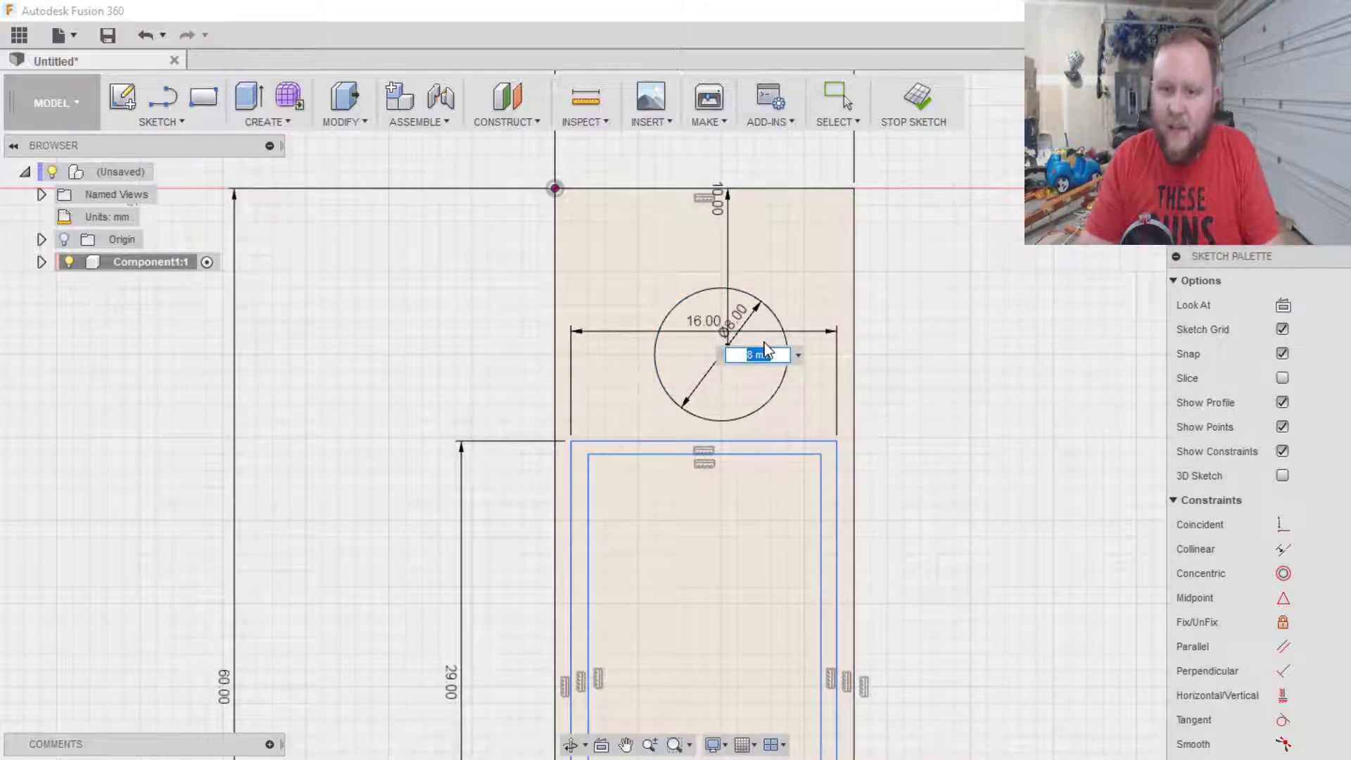
type("10")
key("Return")
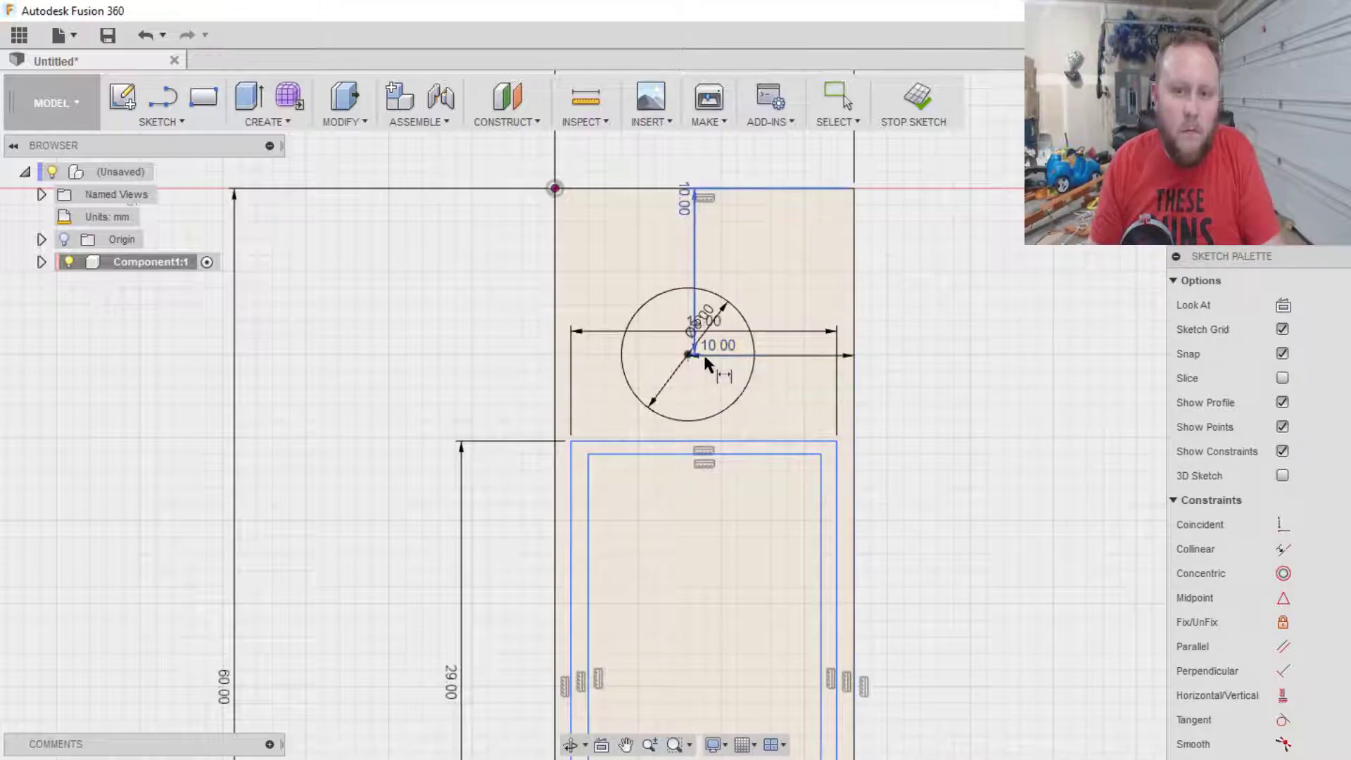
- Center the upper circle across the outer rectangle's width by setting its right-edge distance to 9 mm
double_click(721, 347)
type("9")
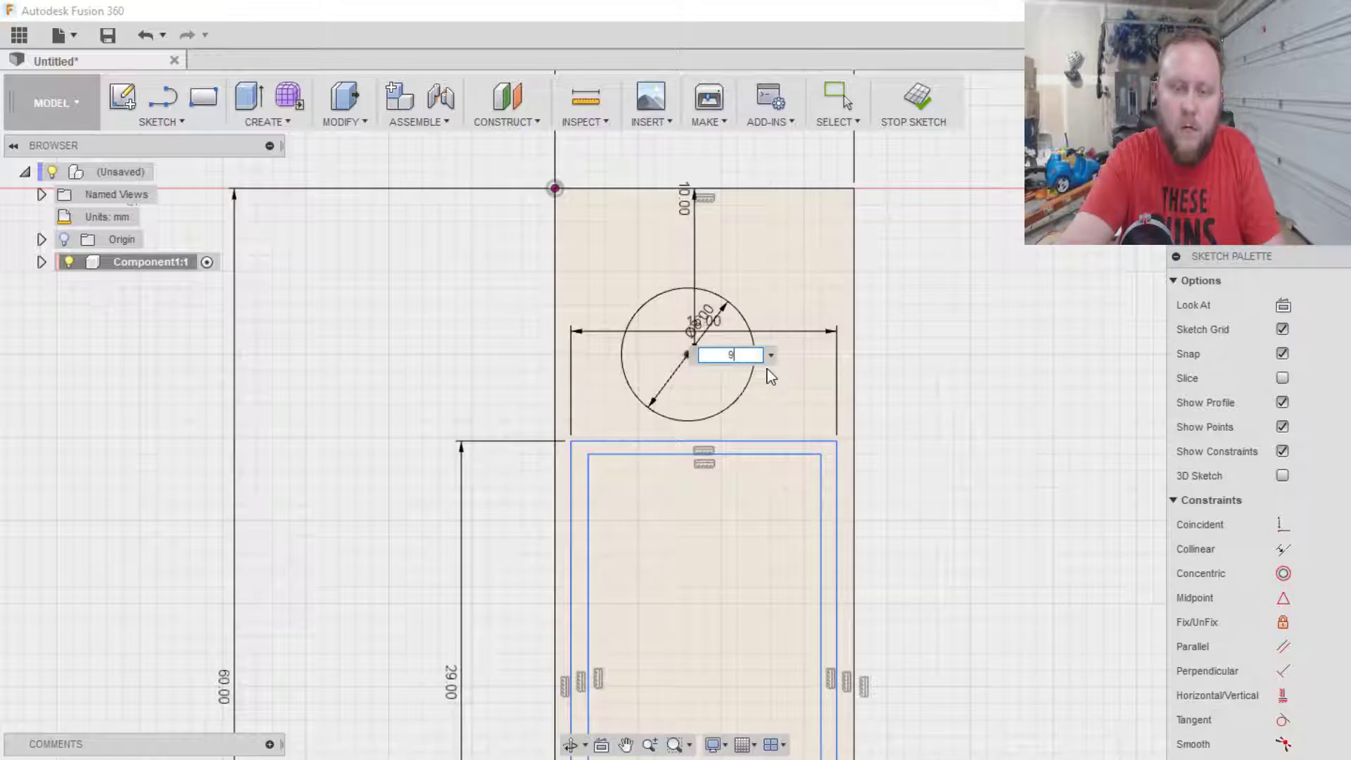
key("Return")
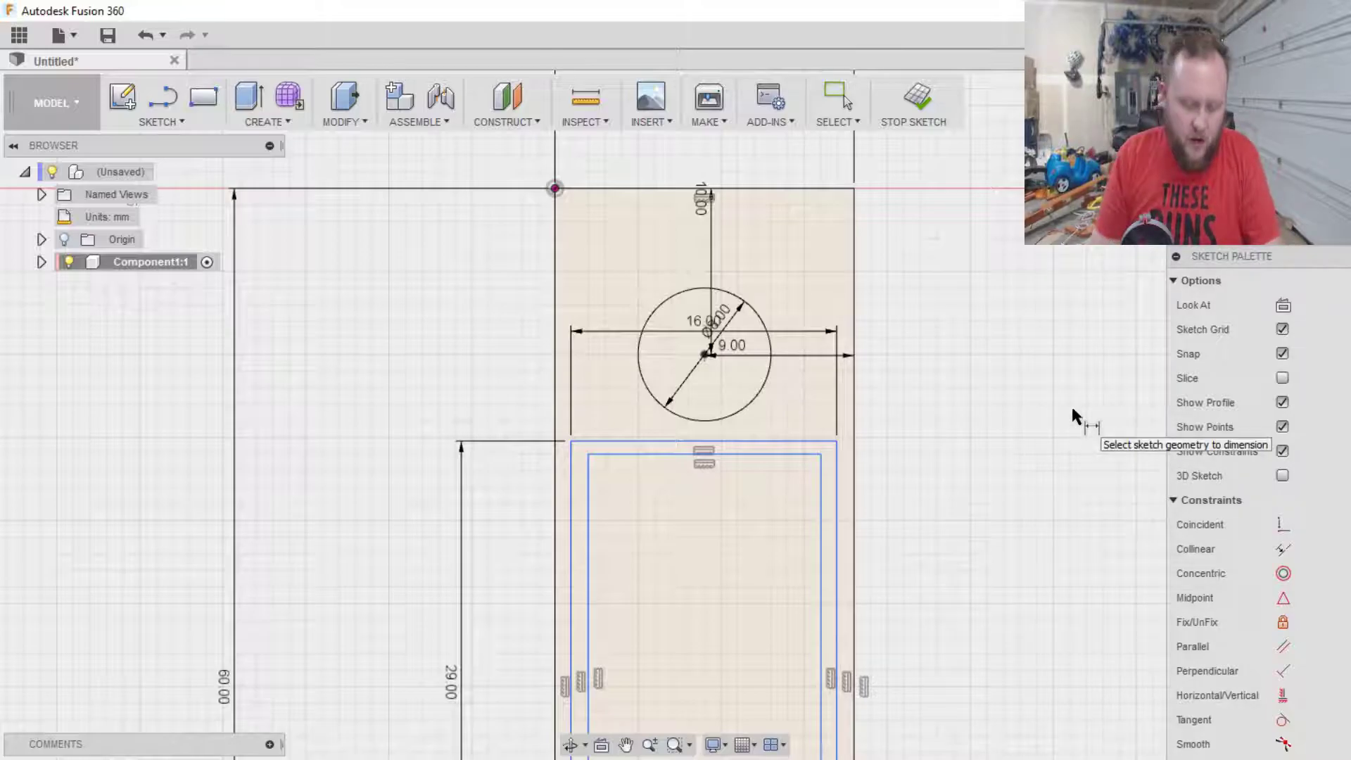
- Sketch a second 8 mm center-diameter circle inside the outer rectangle, below the nested rectangles
scroll(930, 550, "up", 1)
middle_click_drag(943, 558, 934, 281)
middle_click_drag(943, 461, 923, 113)
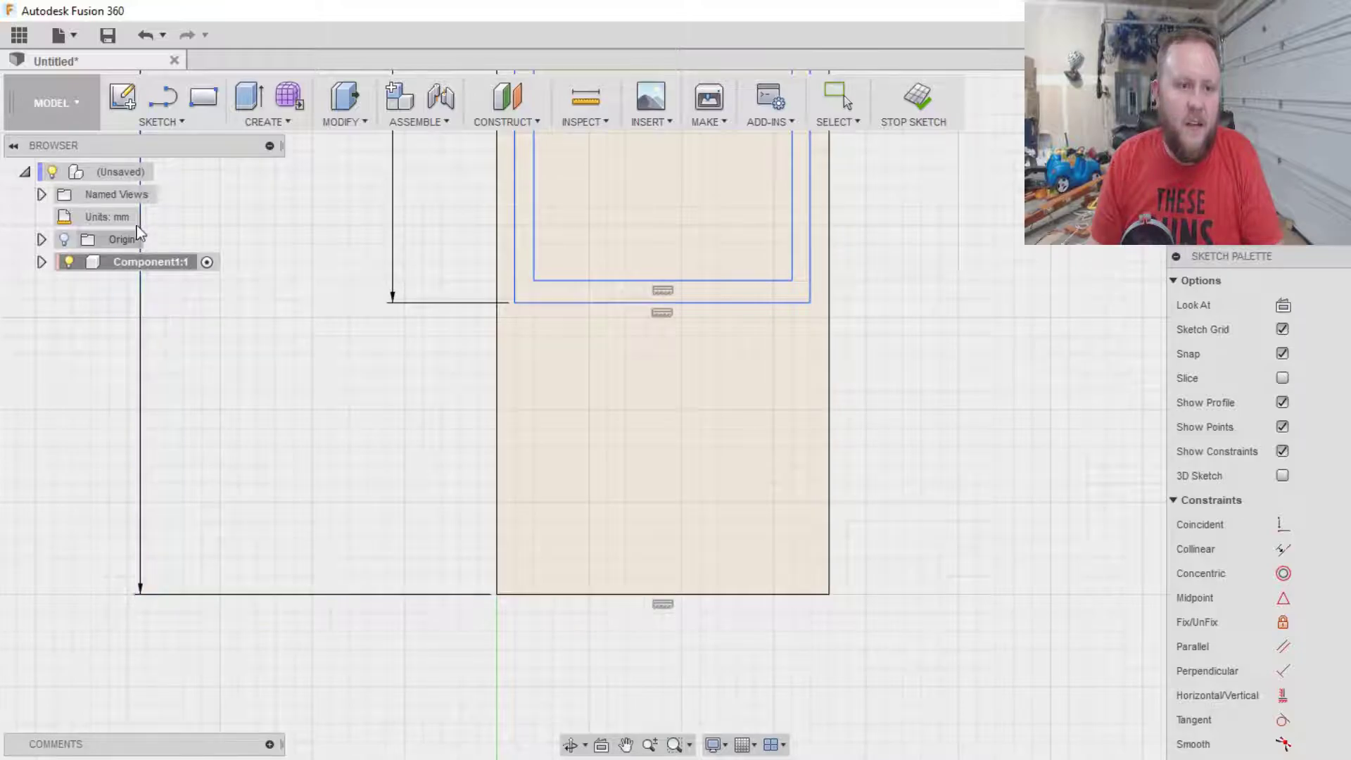
left_click(159, 124)
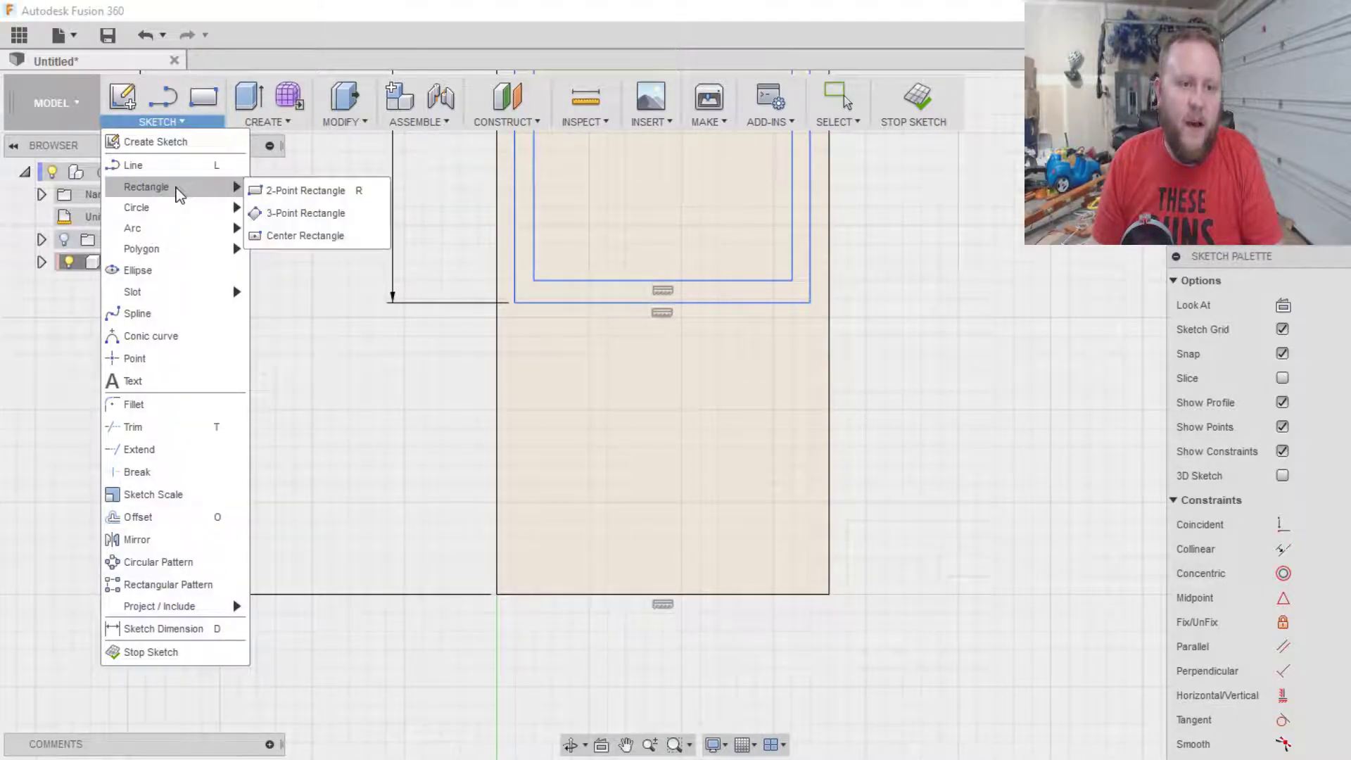
mouse_move(218, 214)
left_click(285, 213)
left_click(654, 447)
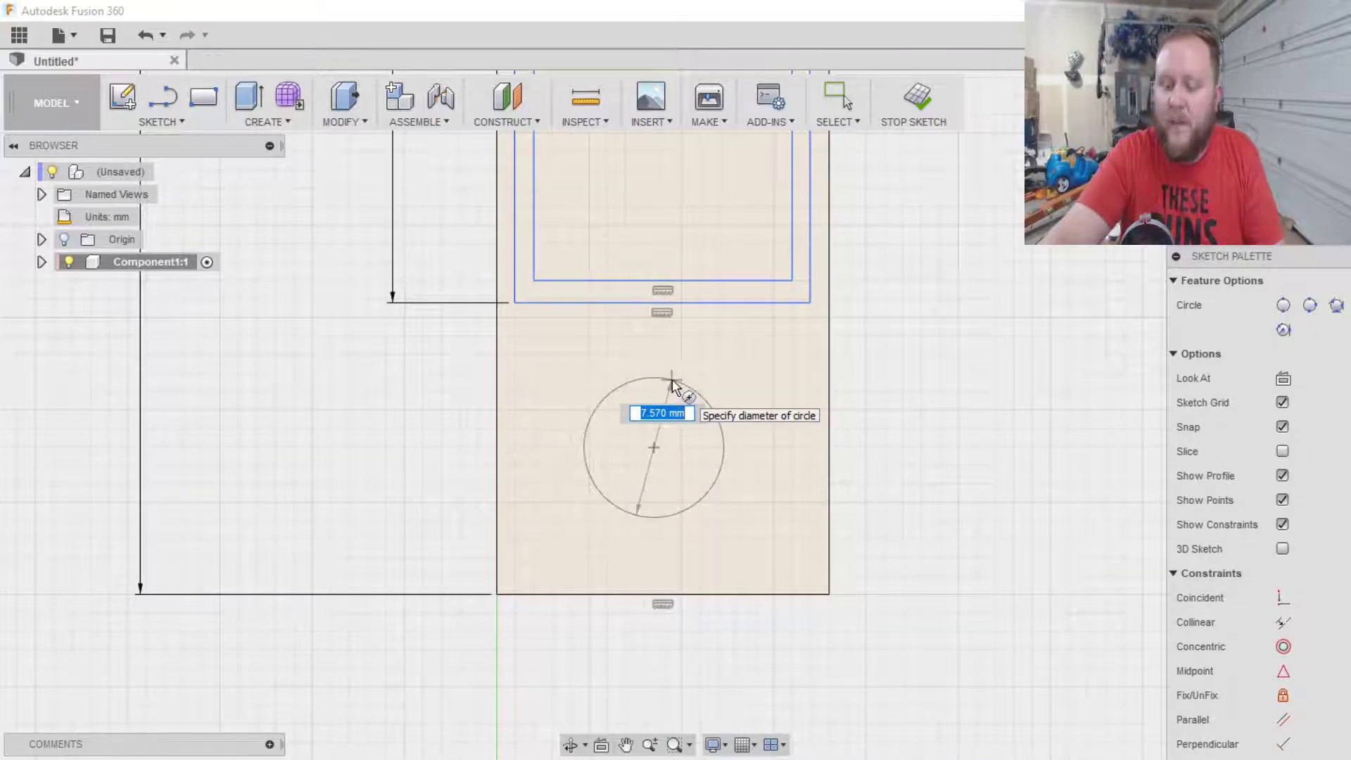
type("8")
key("Tab")
key("Return")
key("Escape")
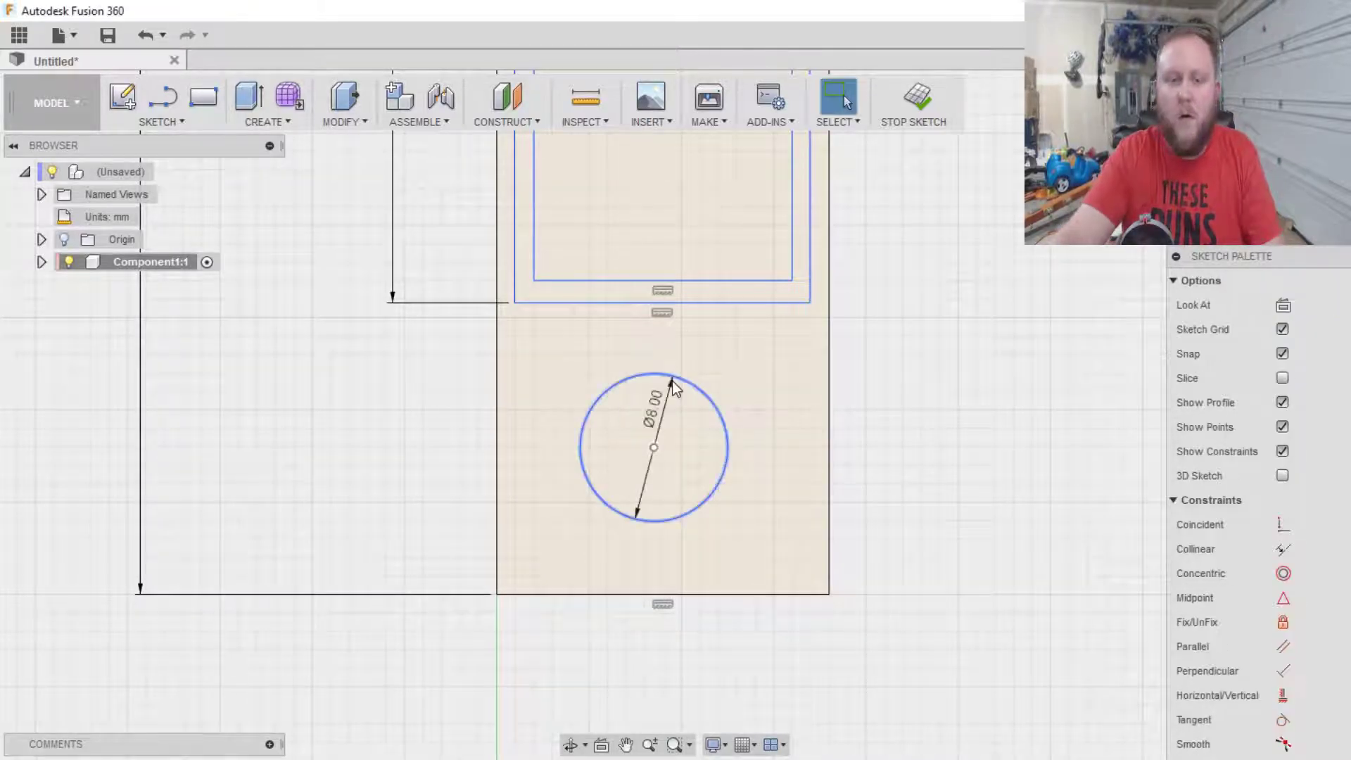
- Try to dimension the lower circle's center from the outer rectangle's bottom edge
right_click(657, 445)
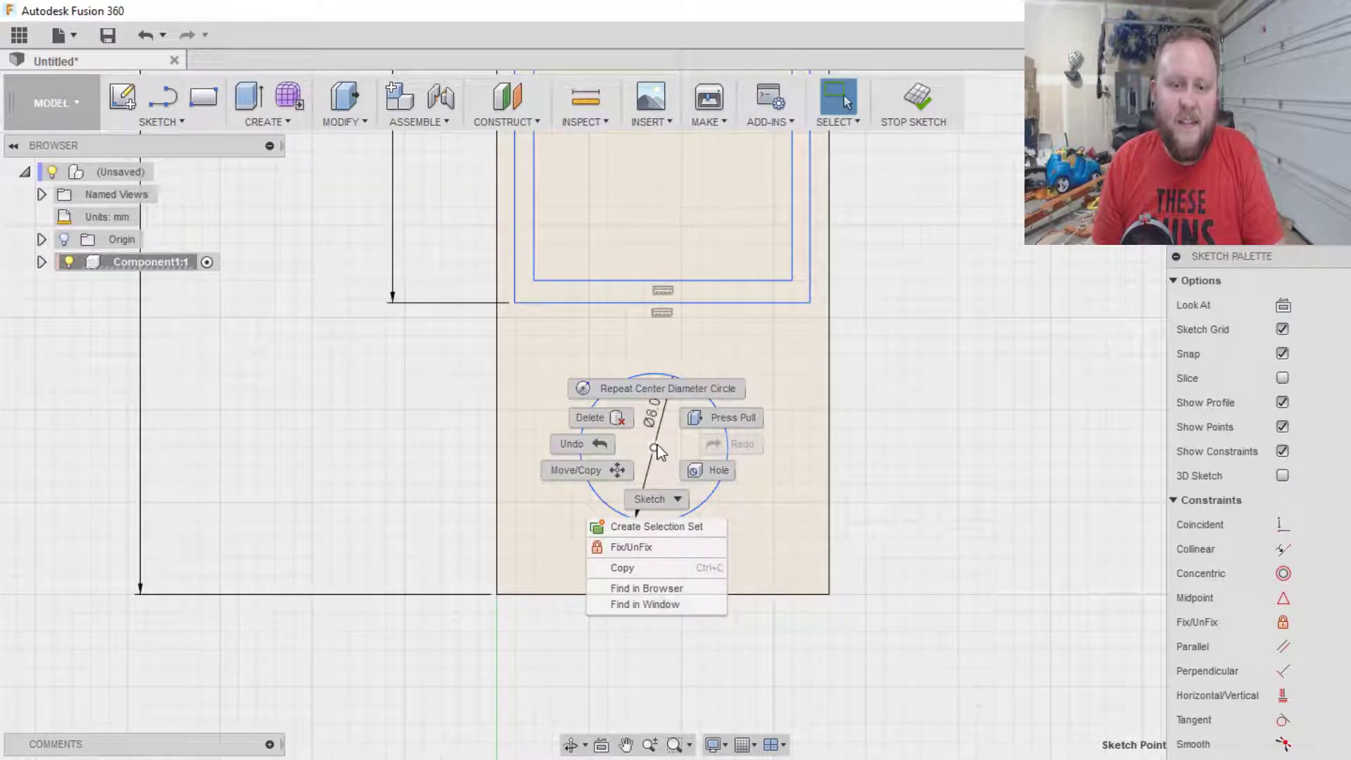
left_click(655, 449)
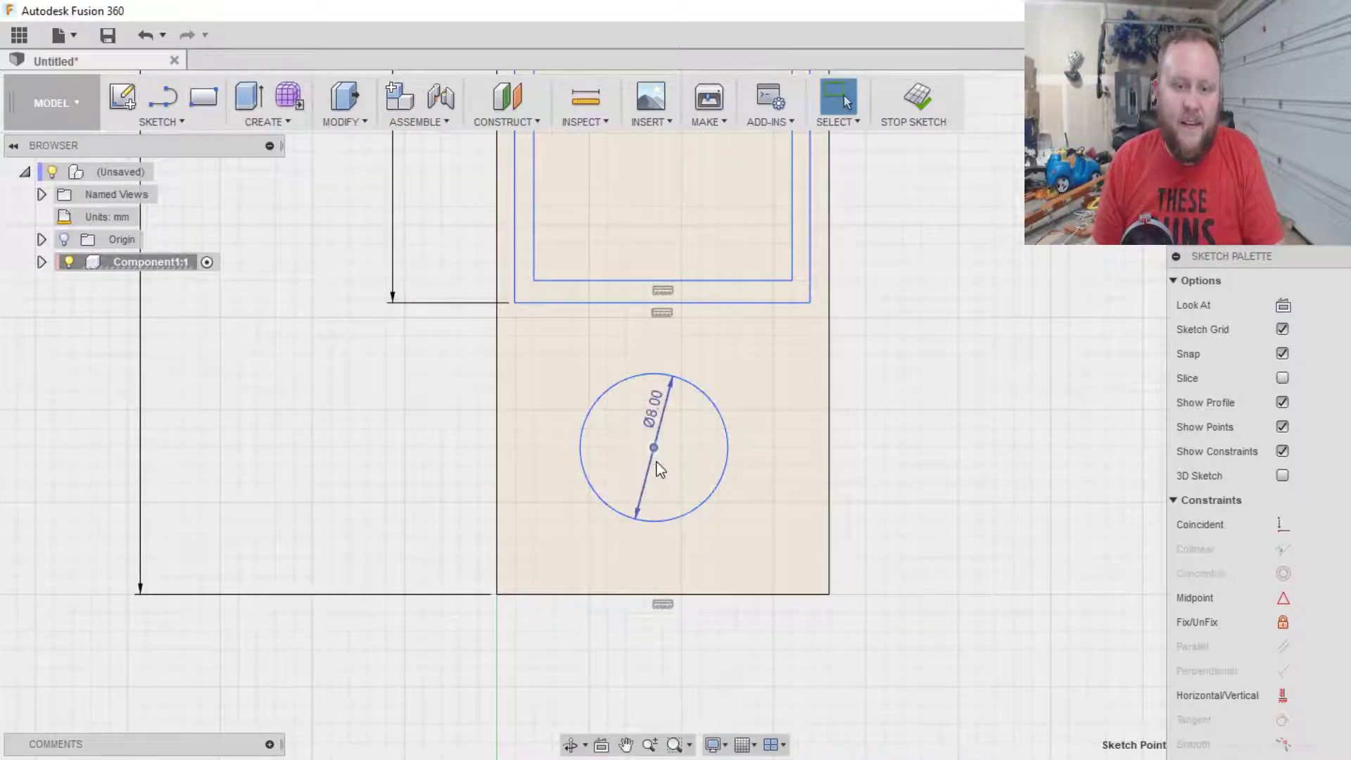
key("d")
left_click(657, 595)
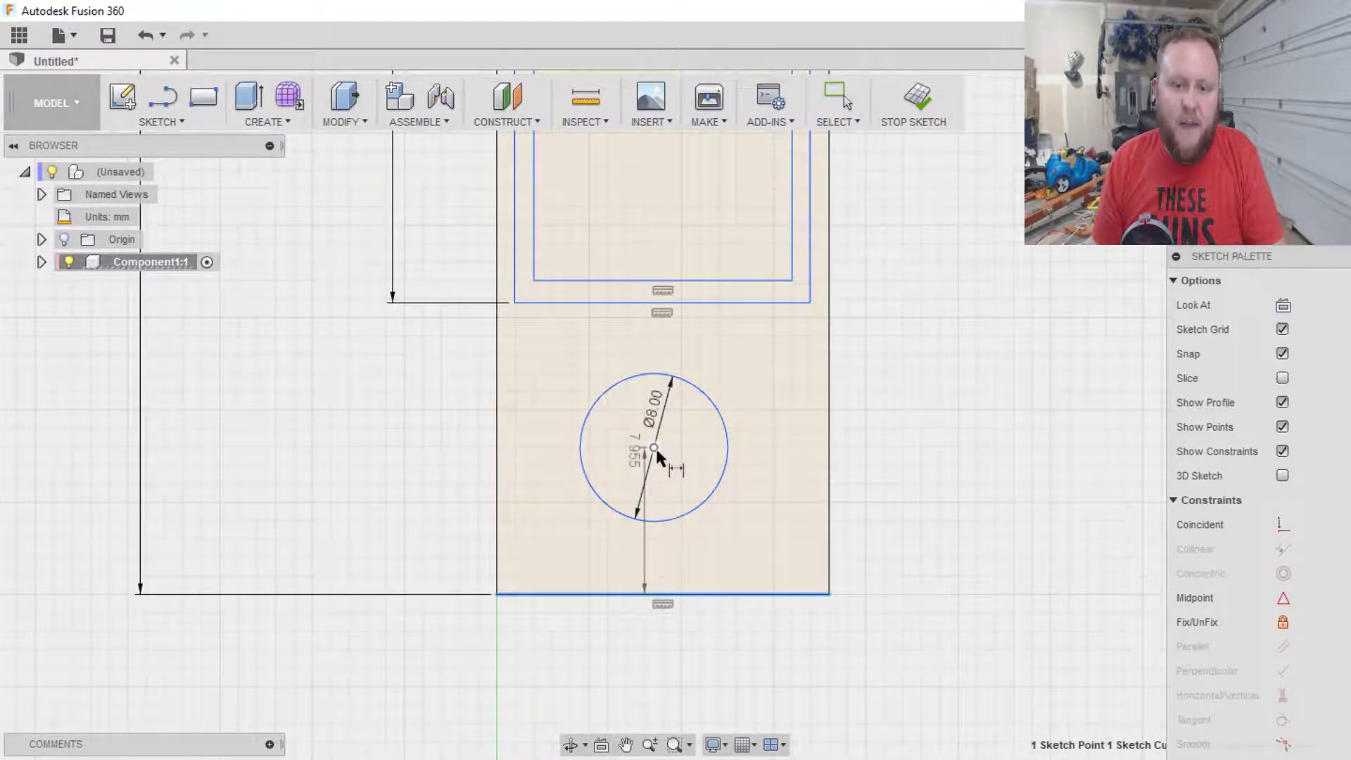
left_click(655, 456)
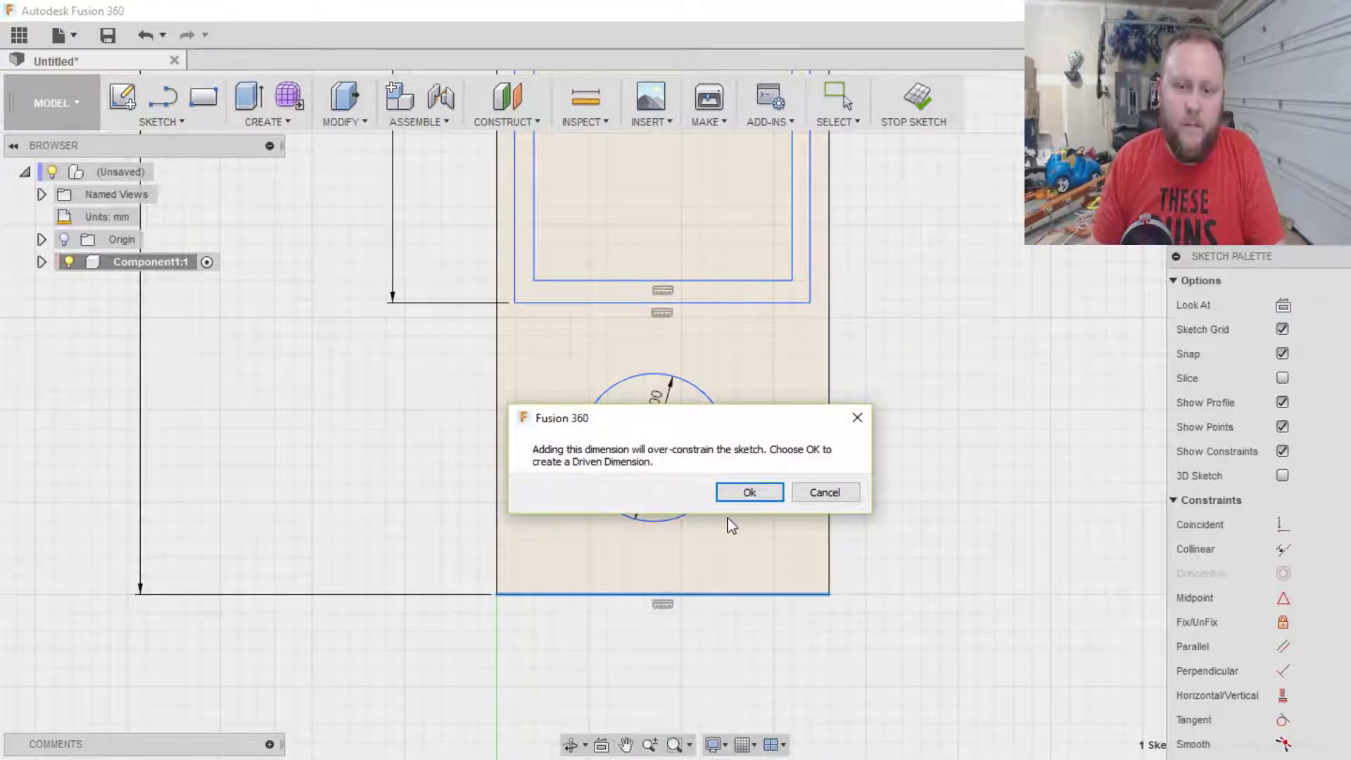
left_click(825, 492)
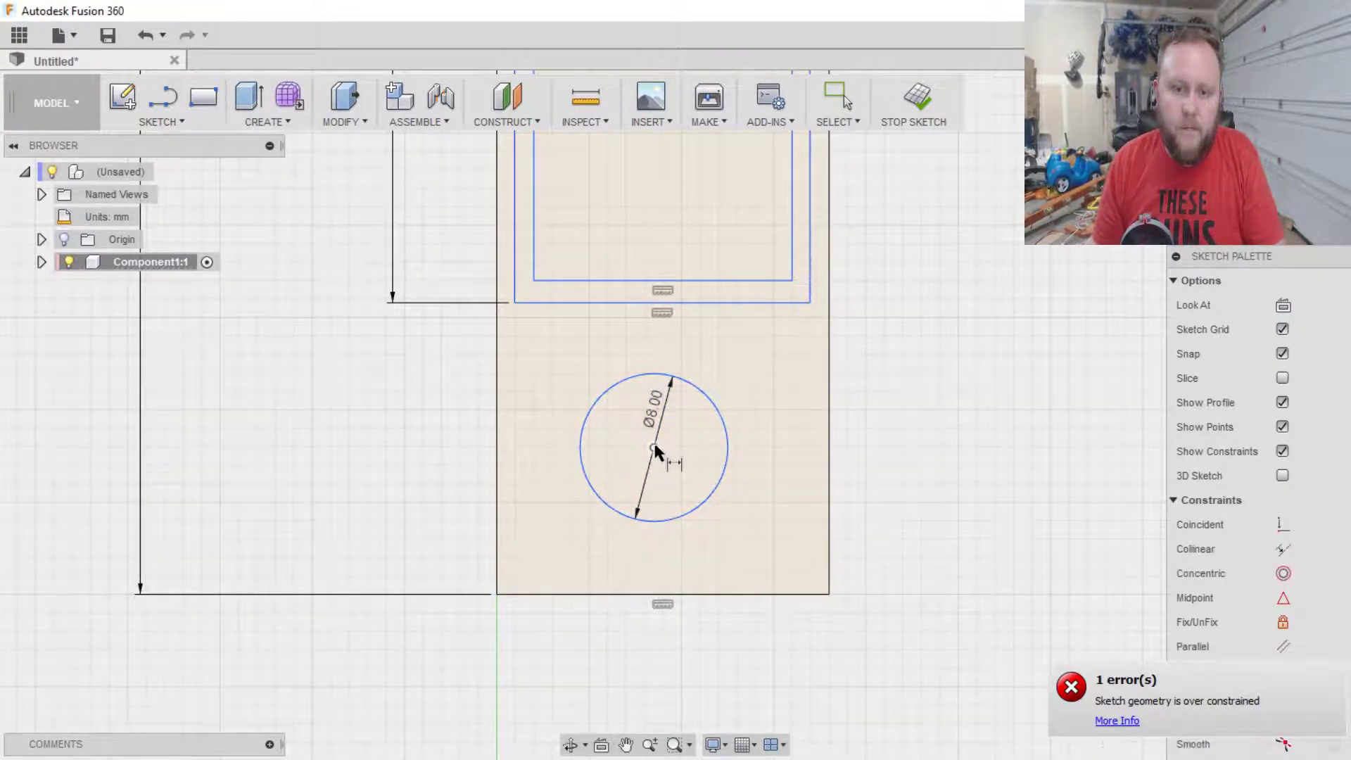
- Set the distance from the lower circle's center to the outer rectangle's bottom edge to 10 mm
left_click(656, 594)
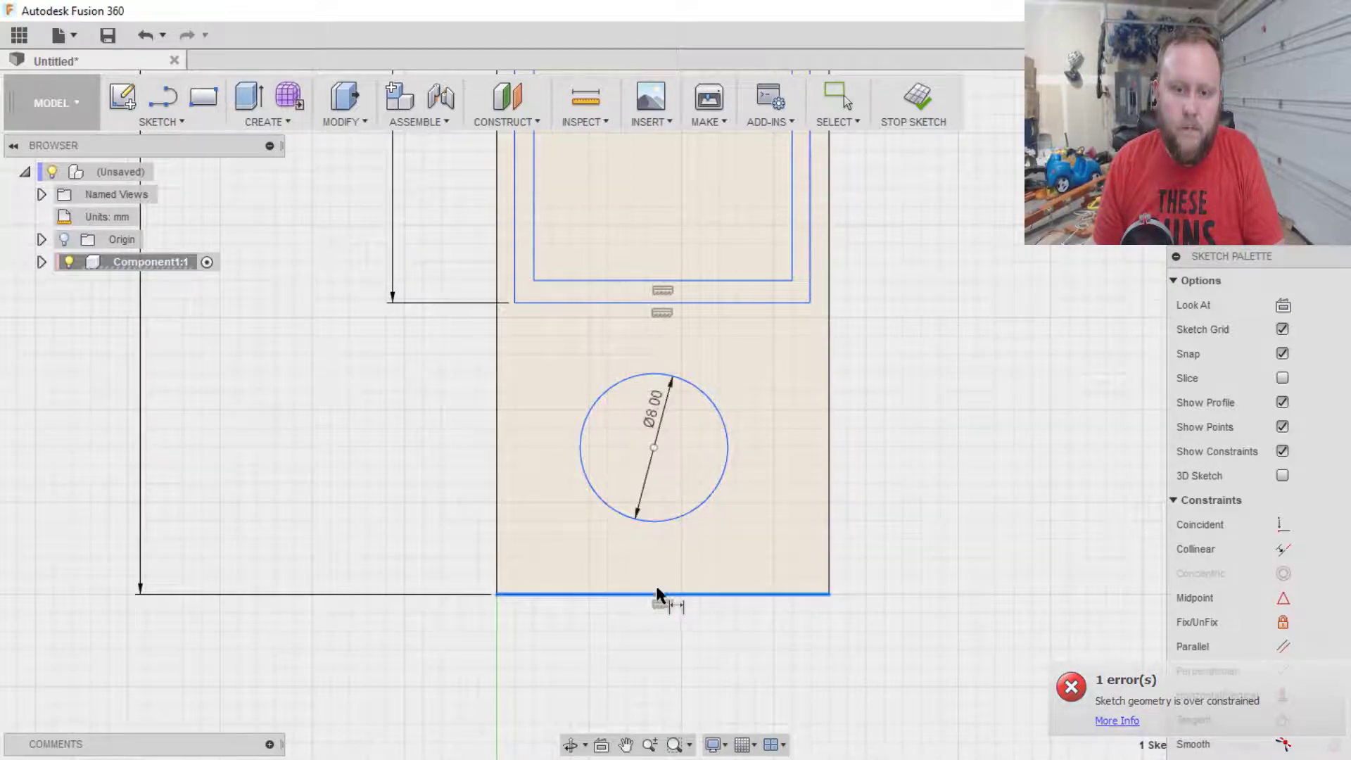
left_click(654, 448)
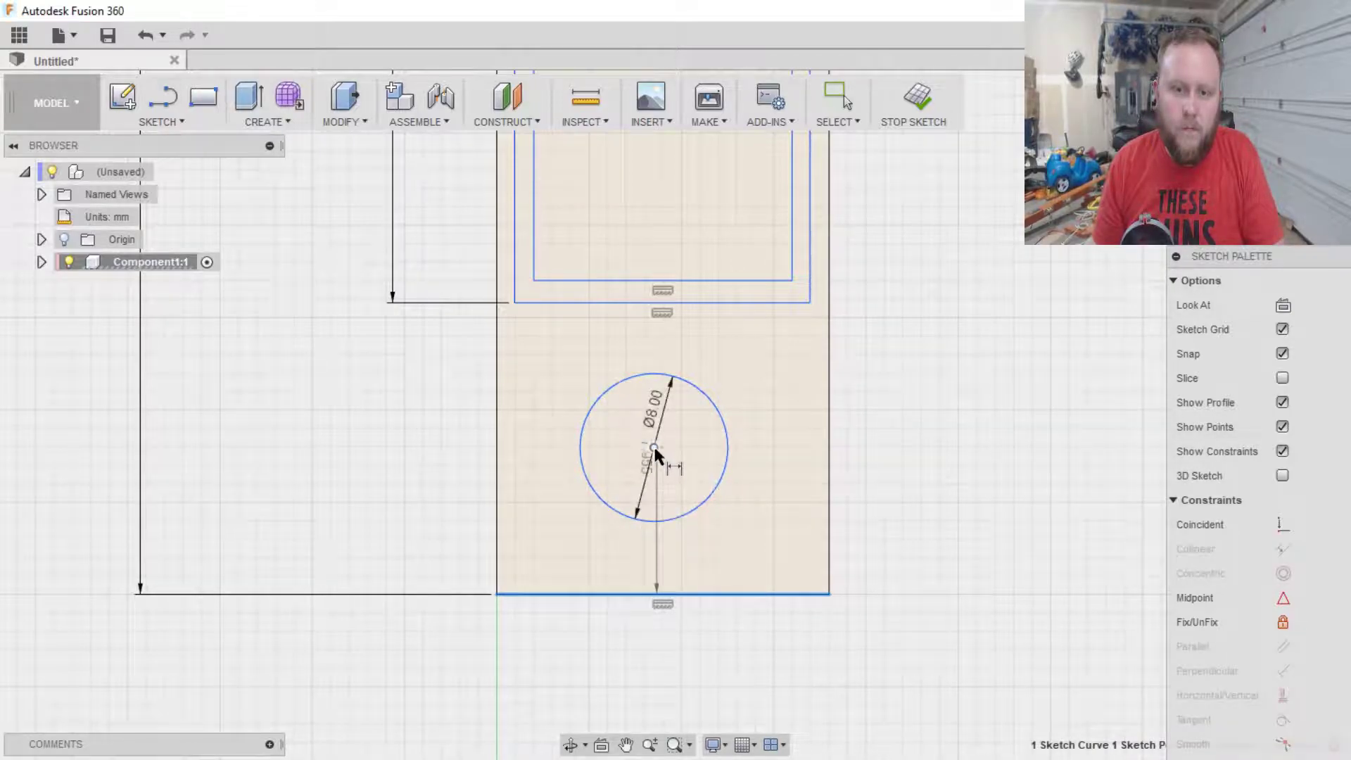
key("Escape")
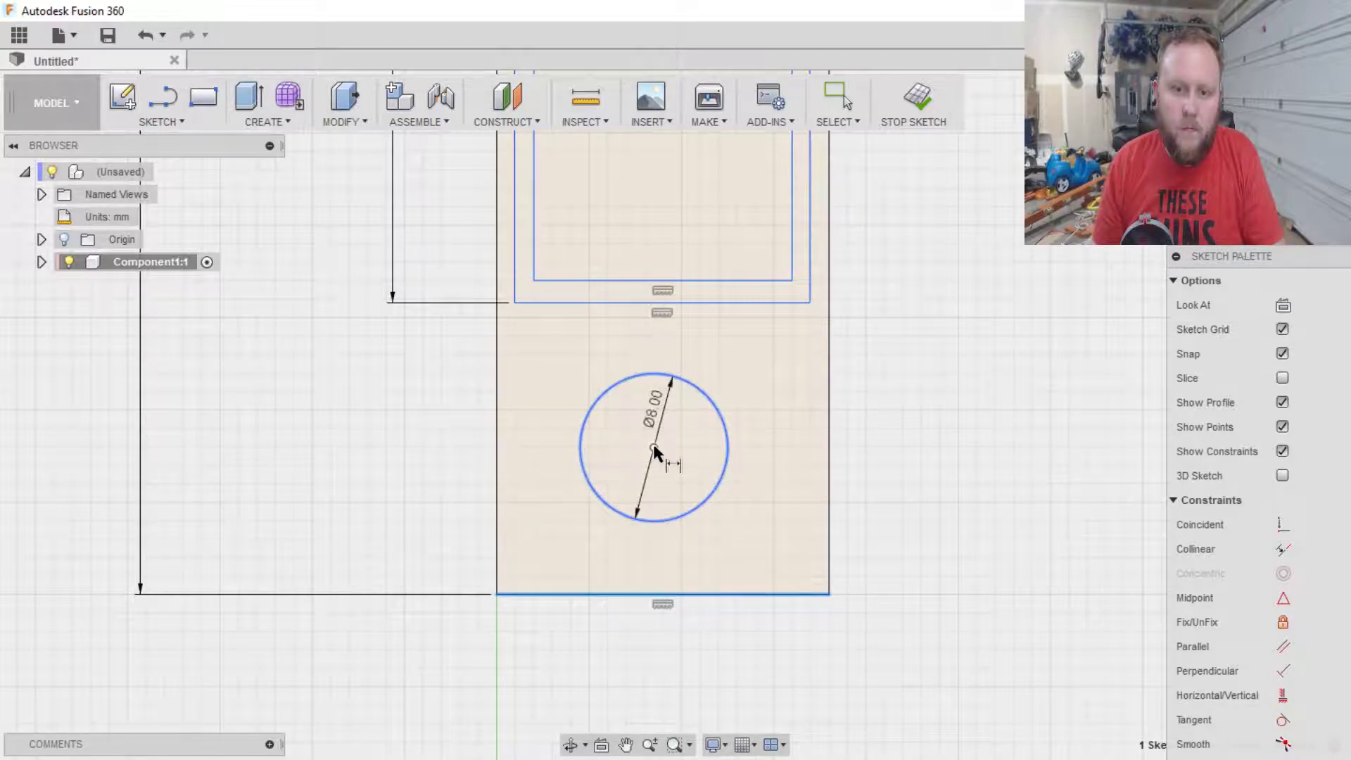
left_click(654, 448)
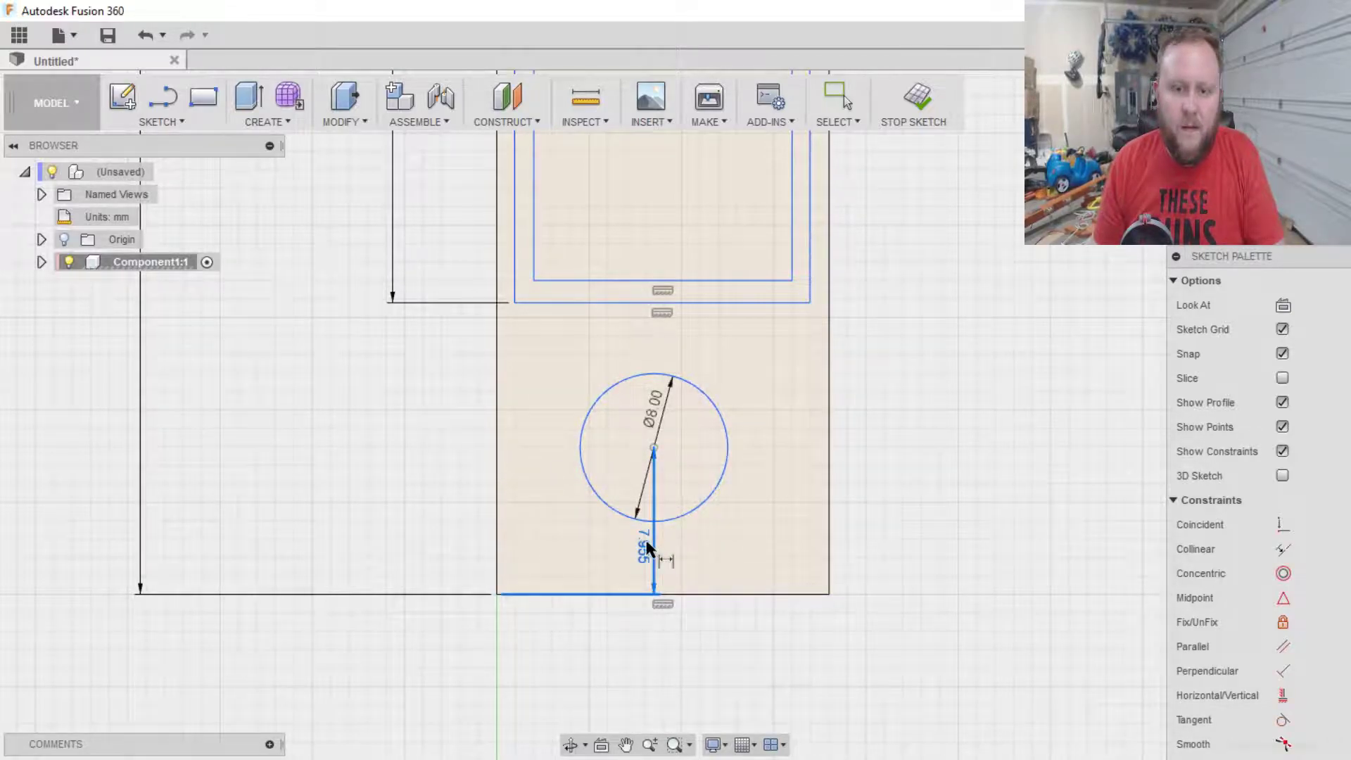
left_click(648, 543)
type("10")
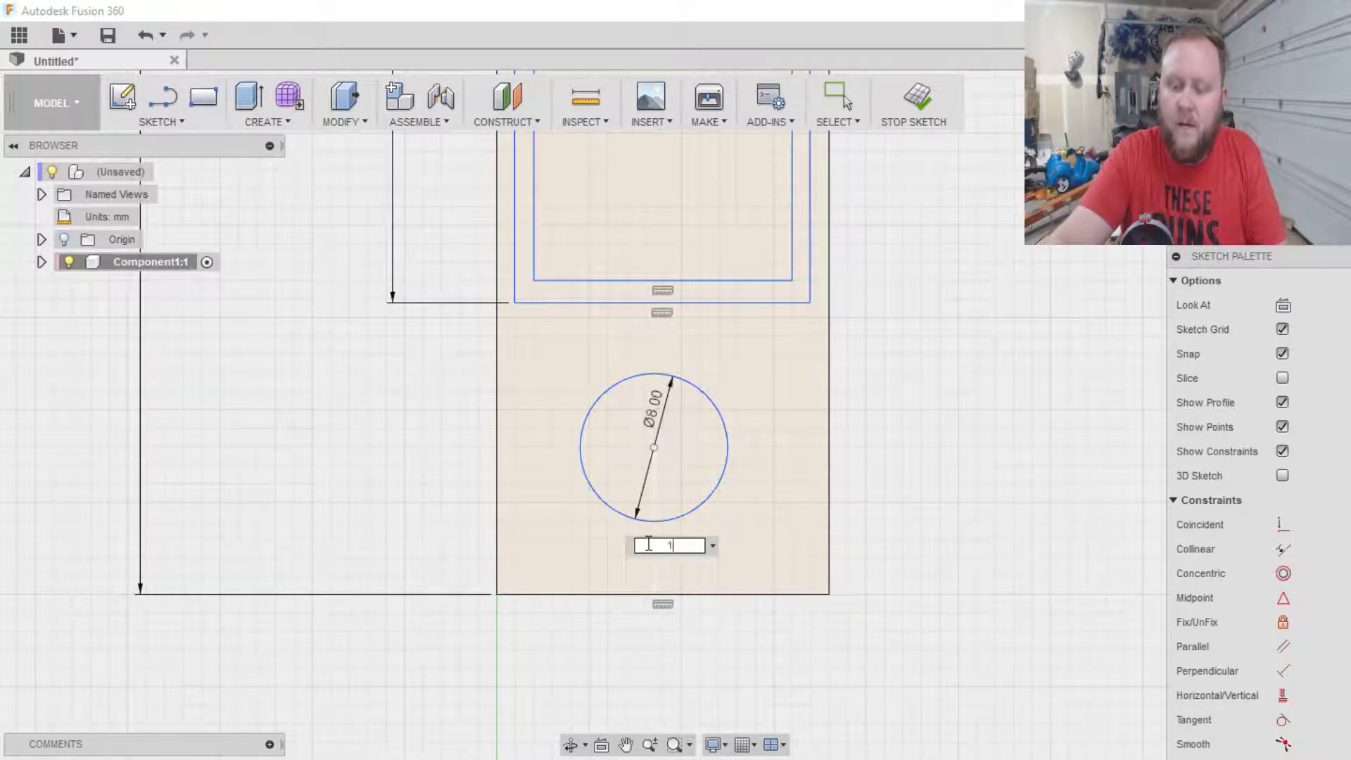
key("Return")
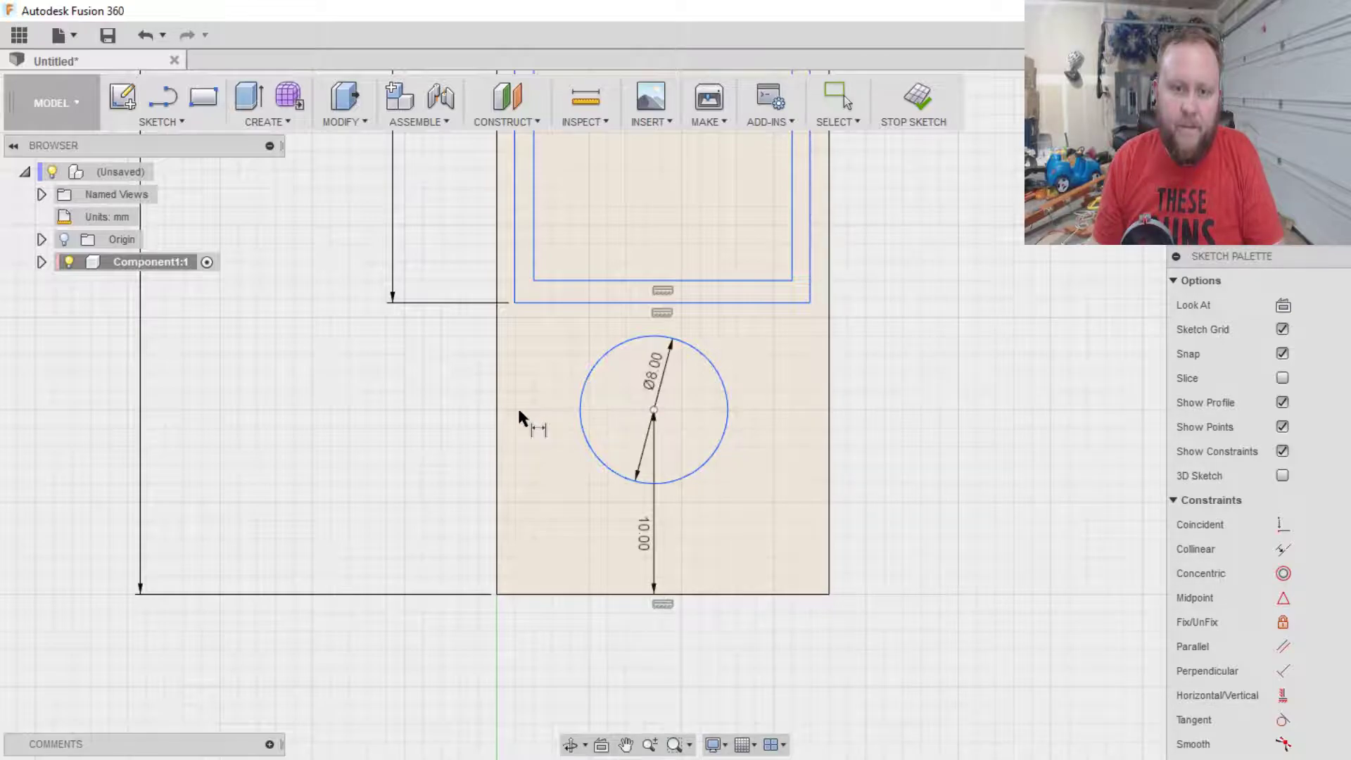
- Center the lower circle across the outer rectangle's width by setting its left-edge distance to 9 mm
left_click(496, 421)
left_click(653, 410)
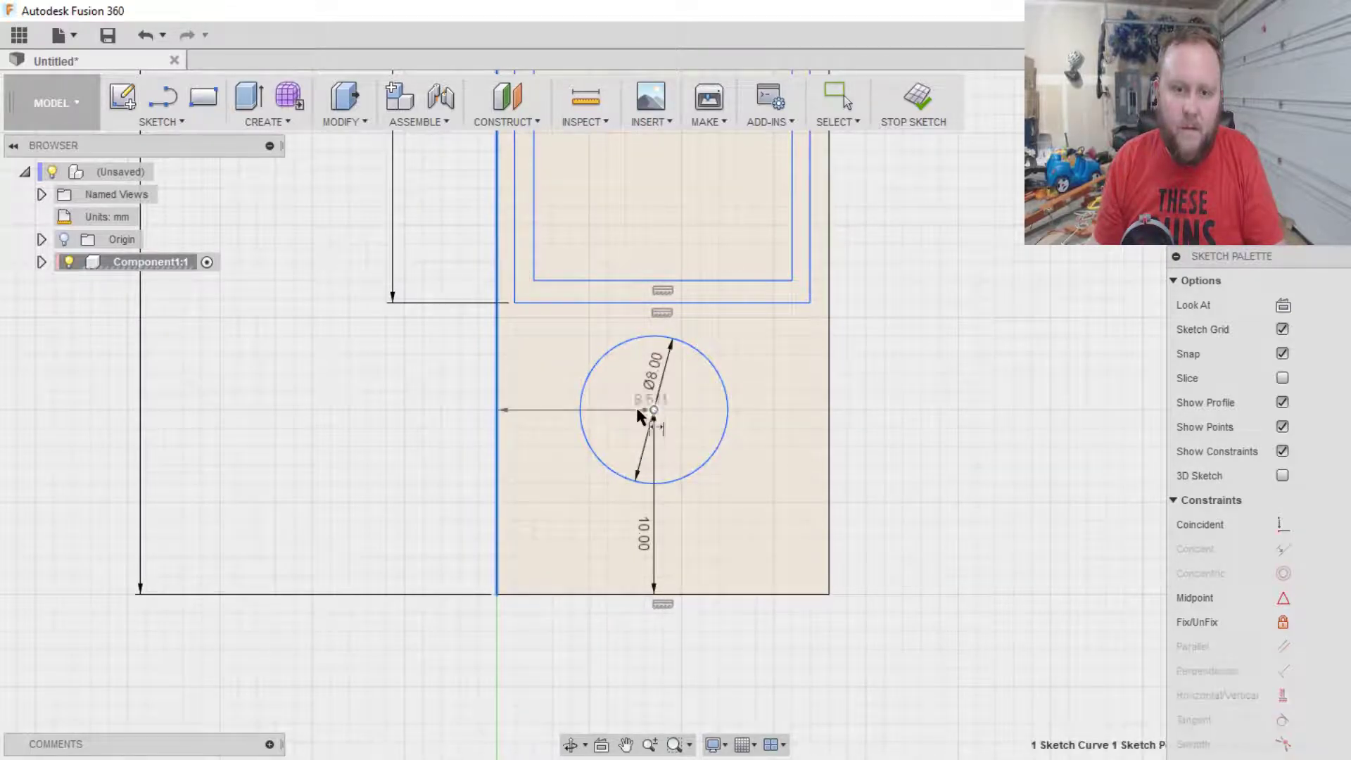
left_click(541, 404)
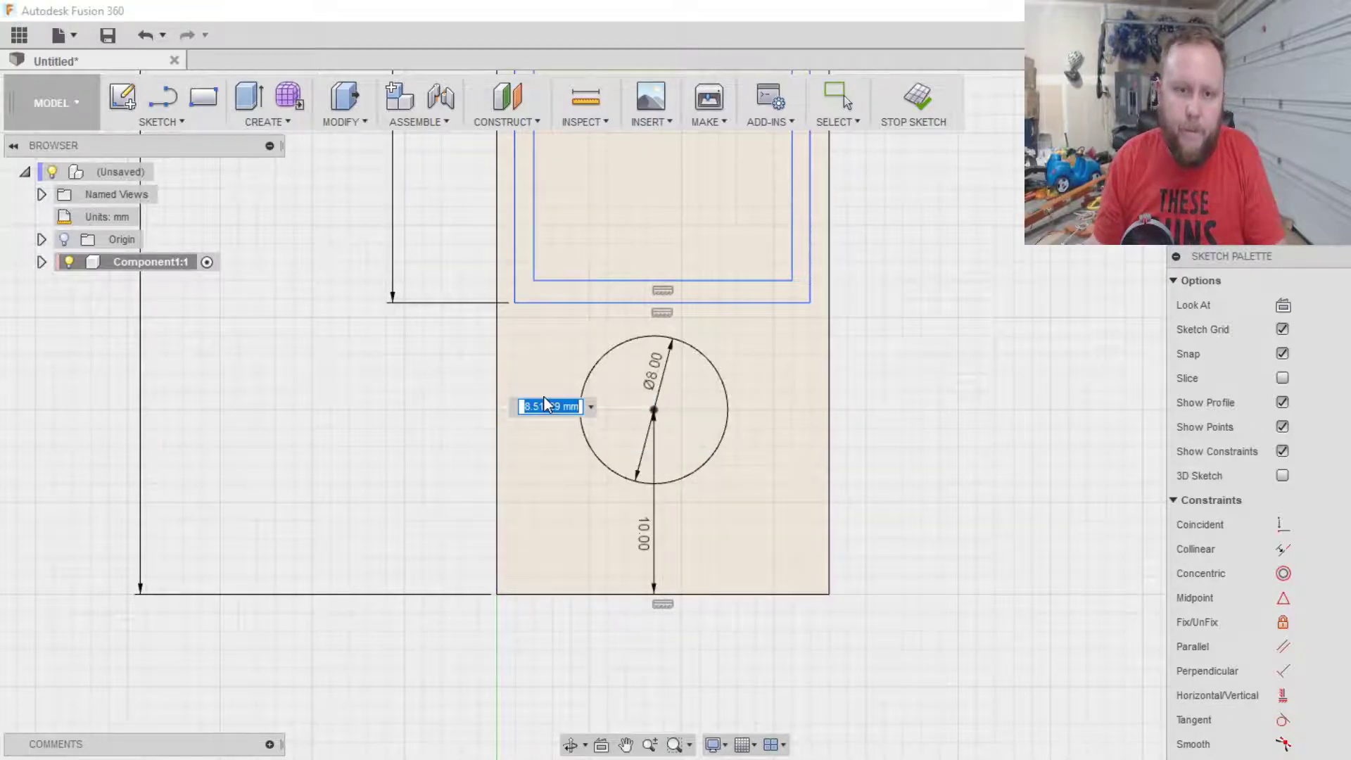
key("BackSpace")
type("9")
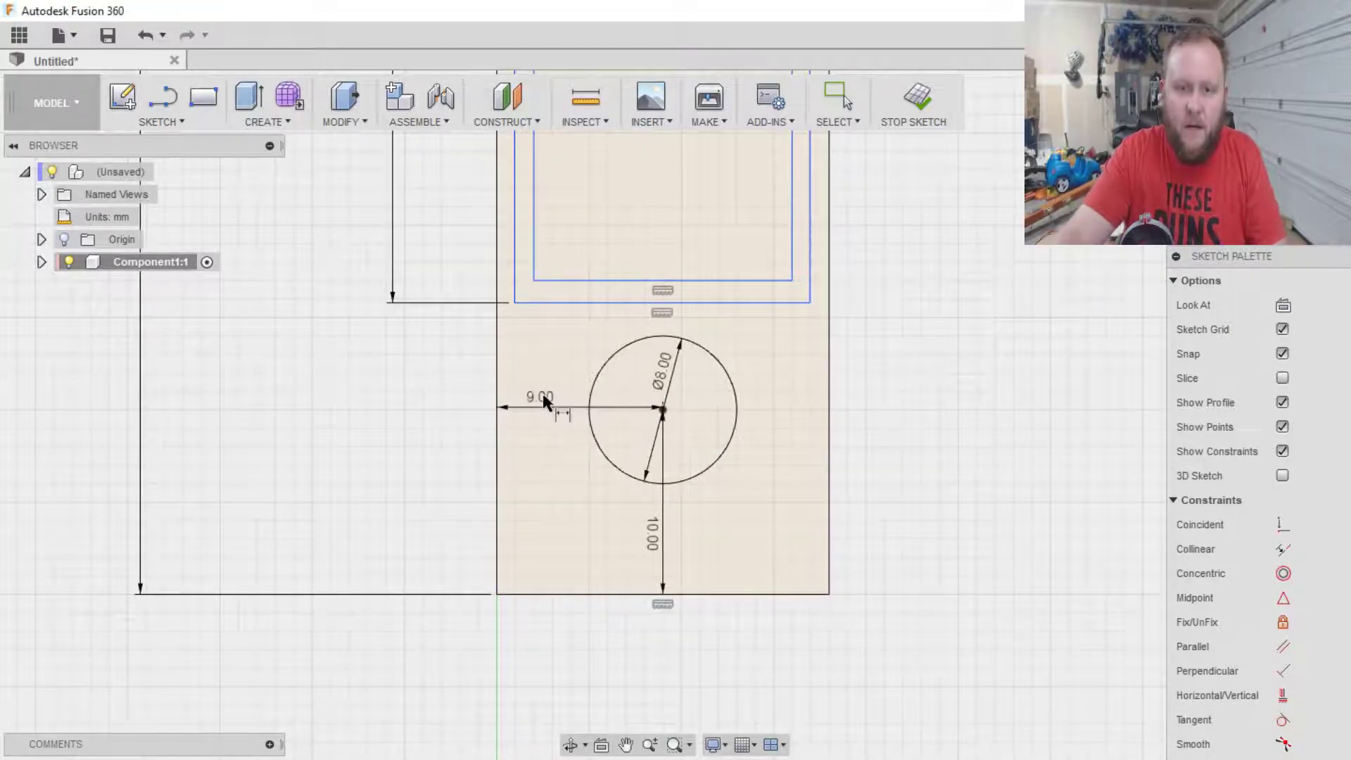
key("Return")
- Finish the sketch and extrude the outer plate profile, excluding both circles and the nested rectangles, as a new body
scroll(957, 263, "up", 2)
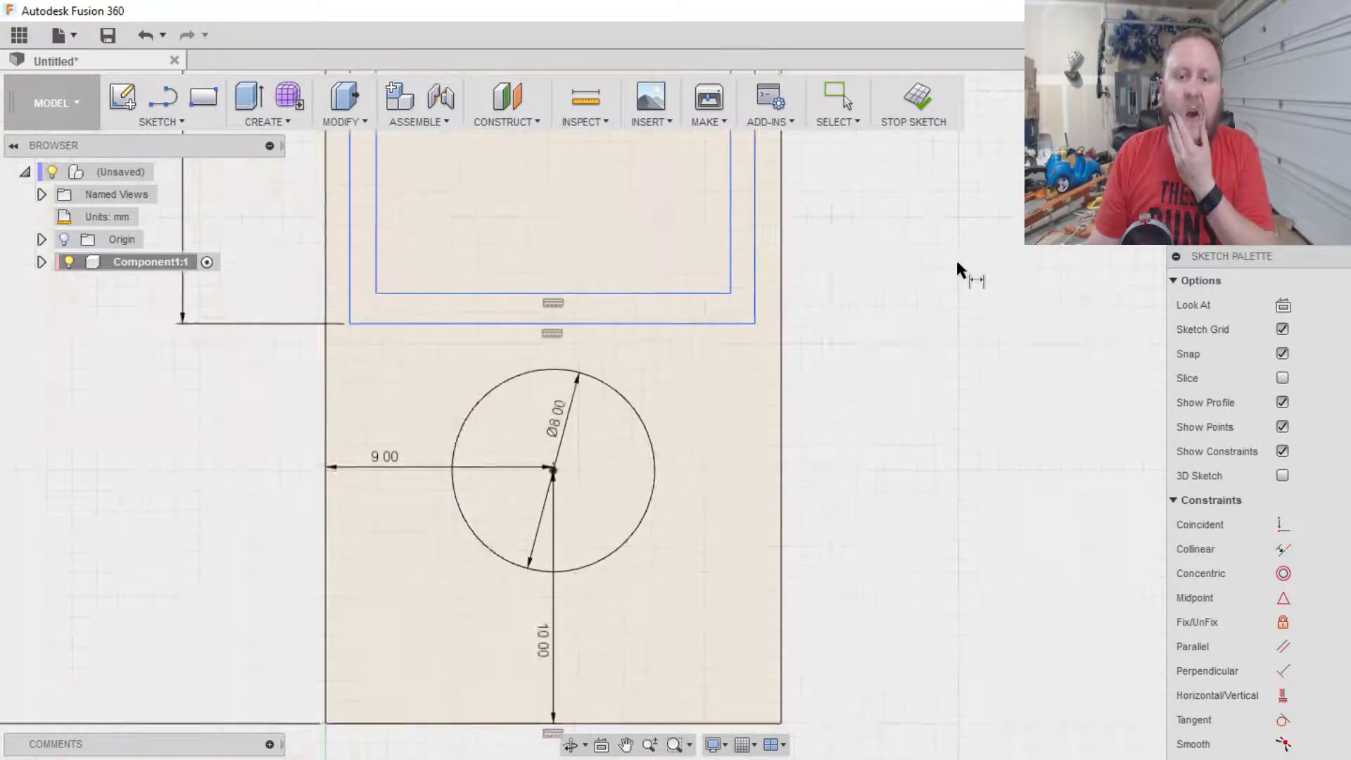
scroll(956, 265, "down", 5)
mouse_move(1019, 220)
middle_mouse_down()
mouse_move(1012, 516)
mouse_move(1010, 403)
middle_mouse_up()
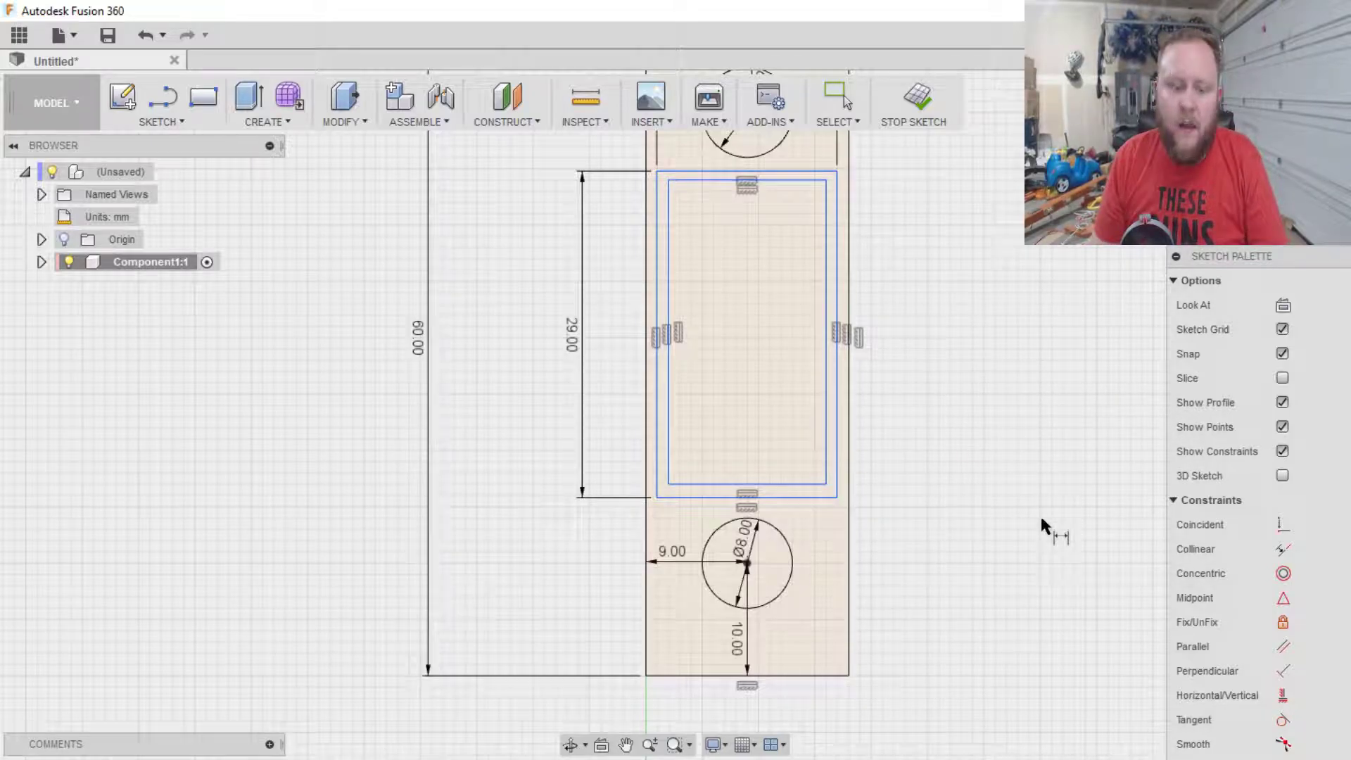
left_click(914, 93)
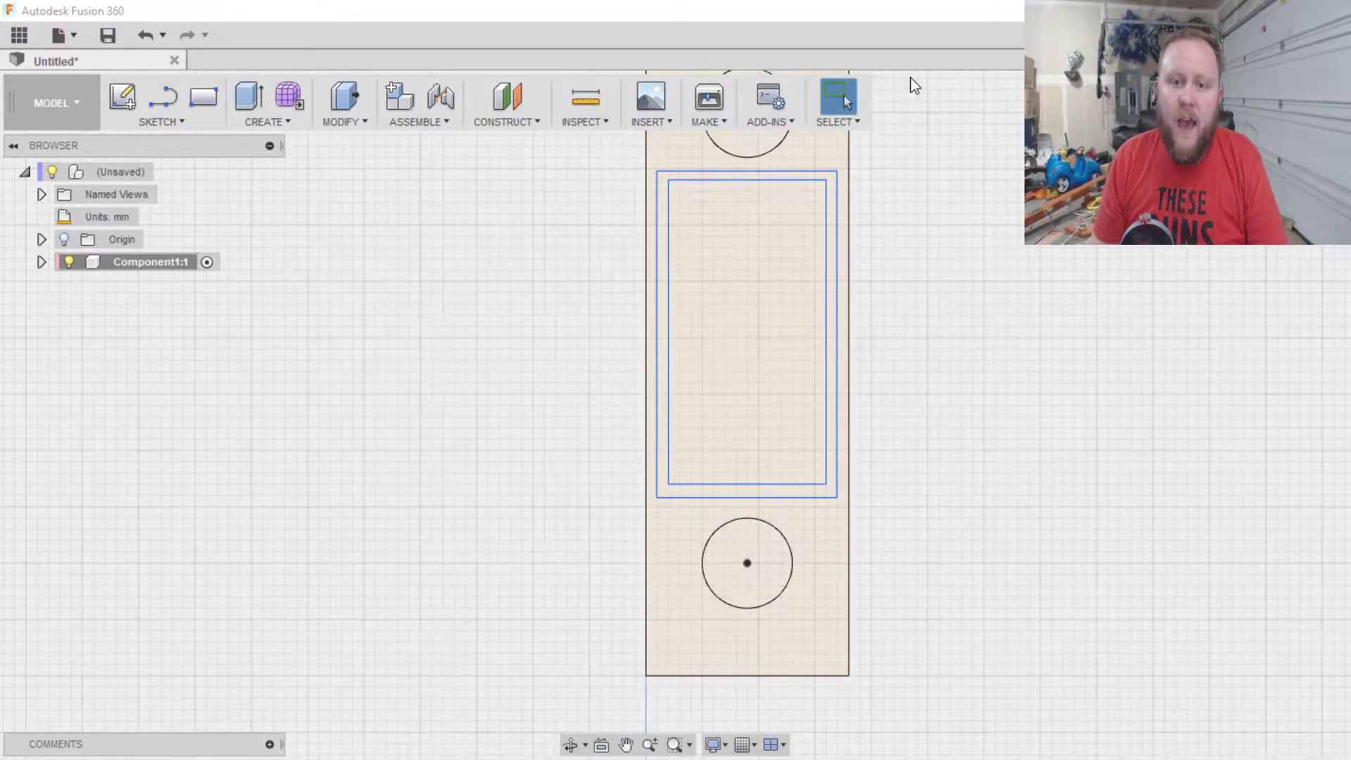
middle_click_drag(1025, 288, 1015, 411)
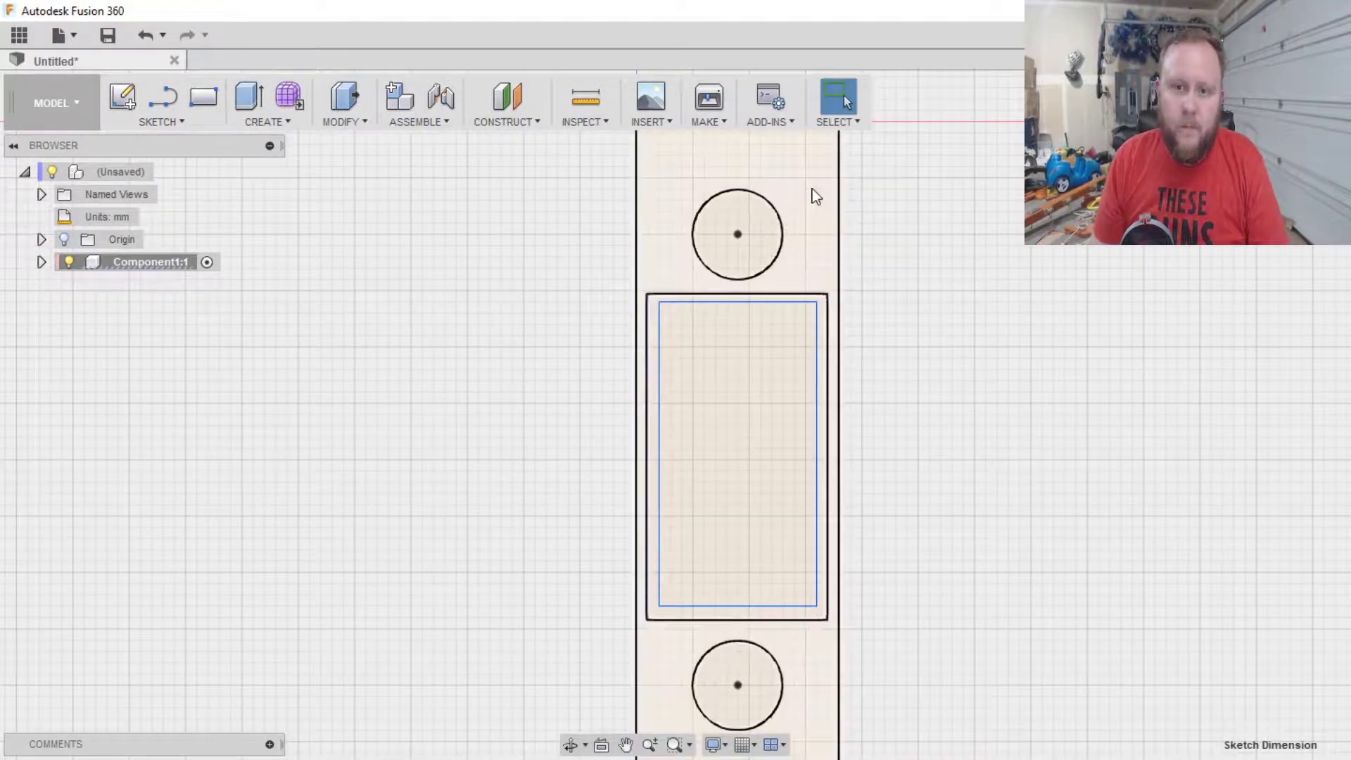
key("e")
left_click(815, 238)
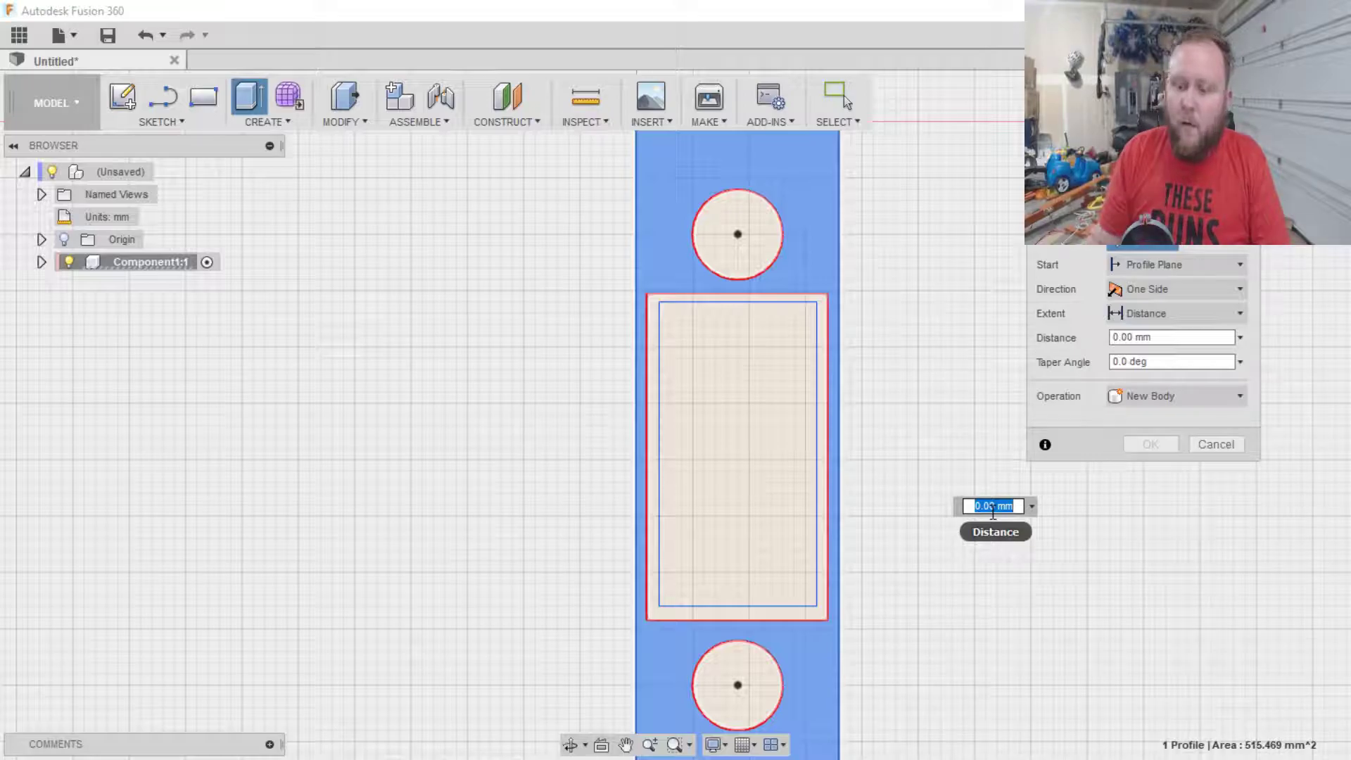
key("Escape")
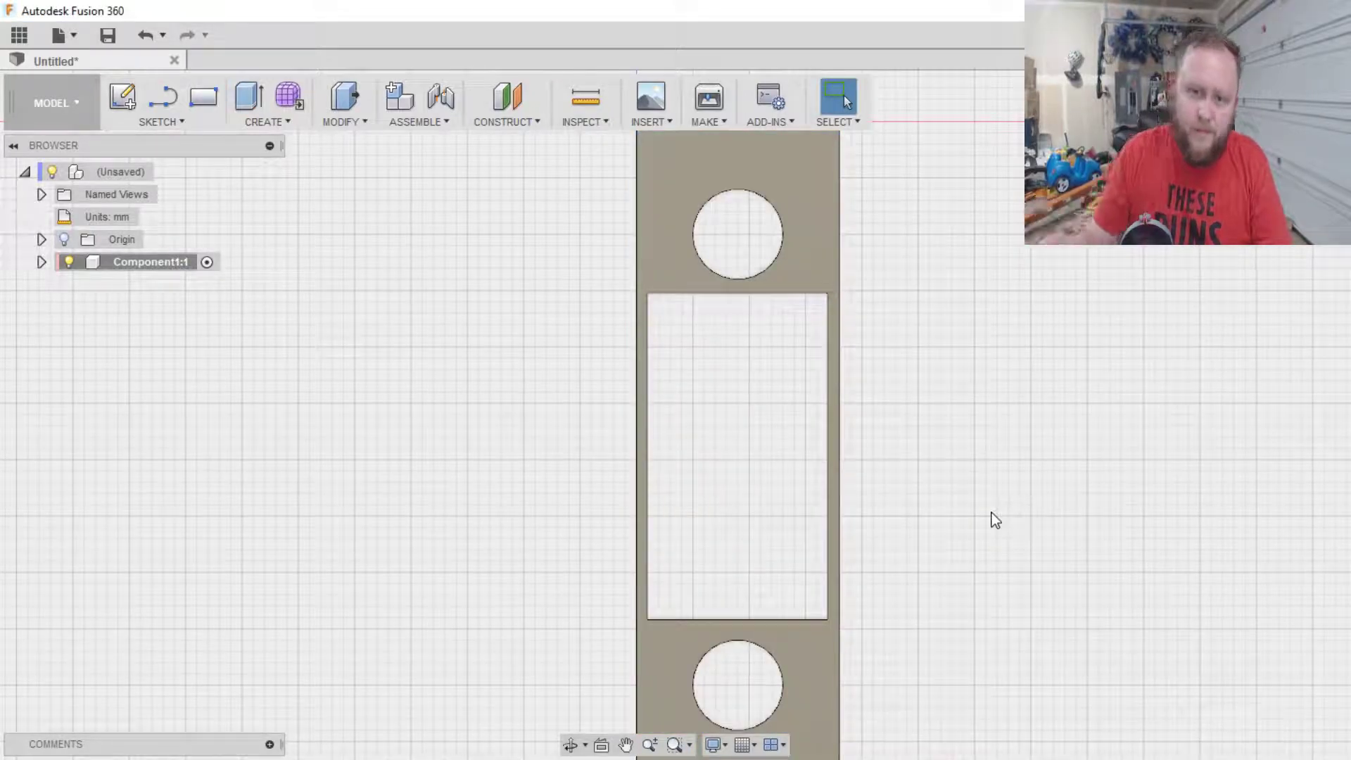
- Make Sketch1 of Component1 visible again so its remaining profiles can be selected
mouse_move(675, 415)
middle_mouse_down("shift")
mouse_move(549, 330)
mouse_move(489, 257)
mouse_move(616, 421)
middle_mouse_up("shift")
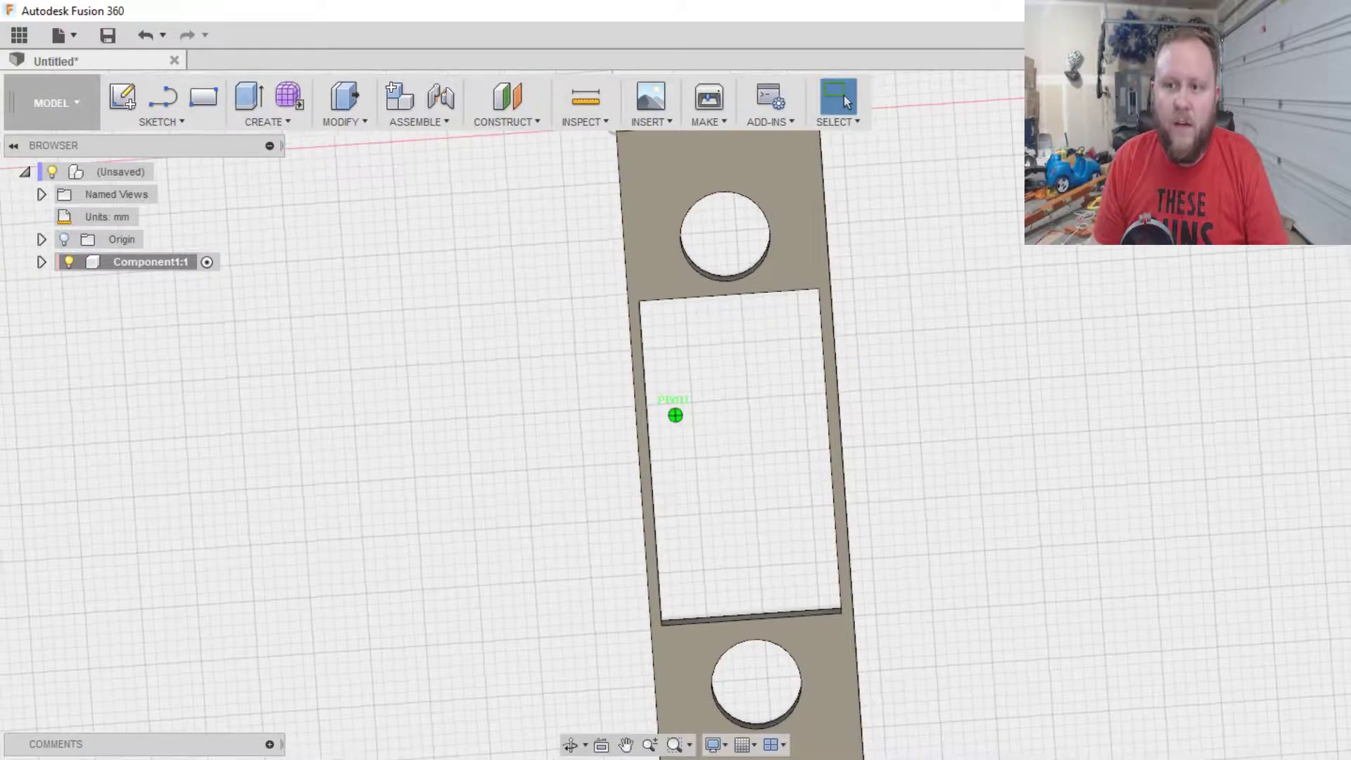
key("e")
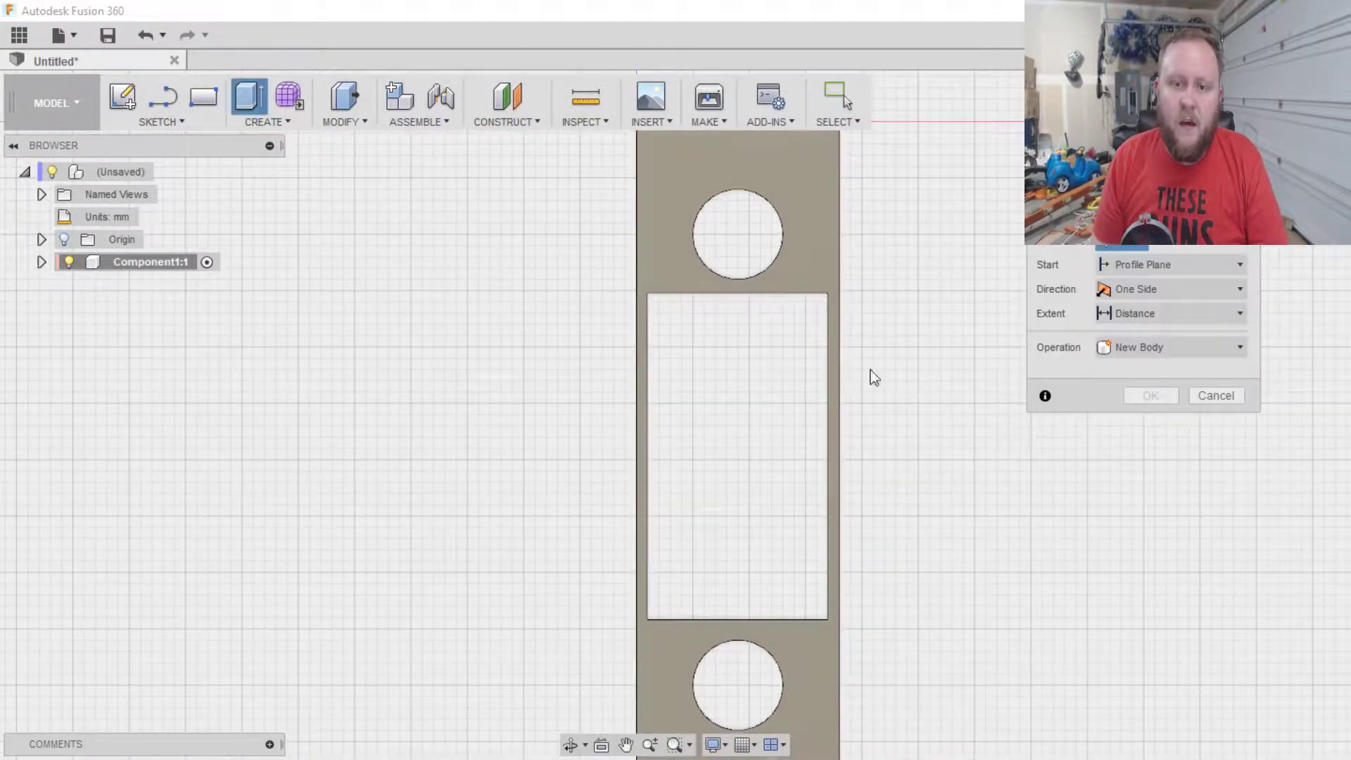
left_click(1210, 396)
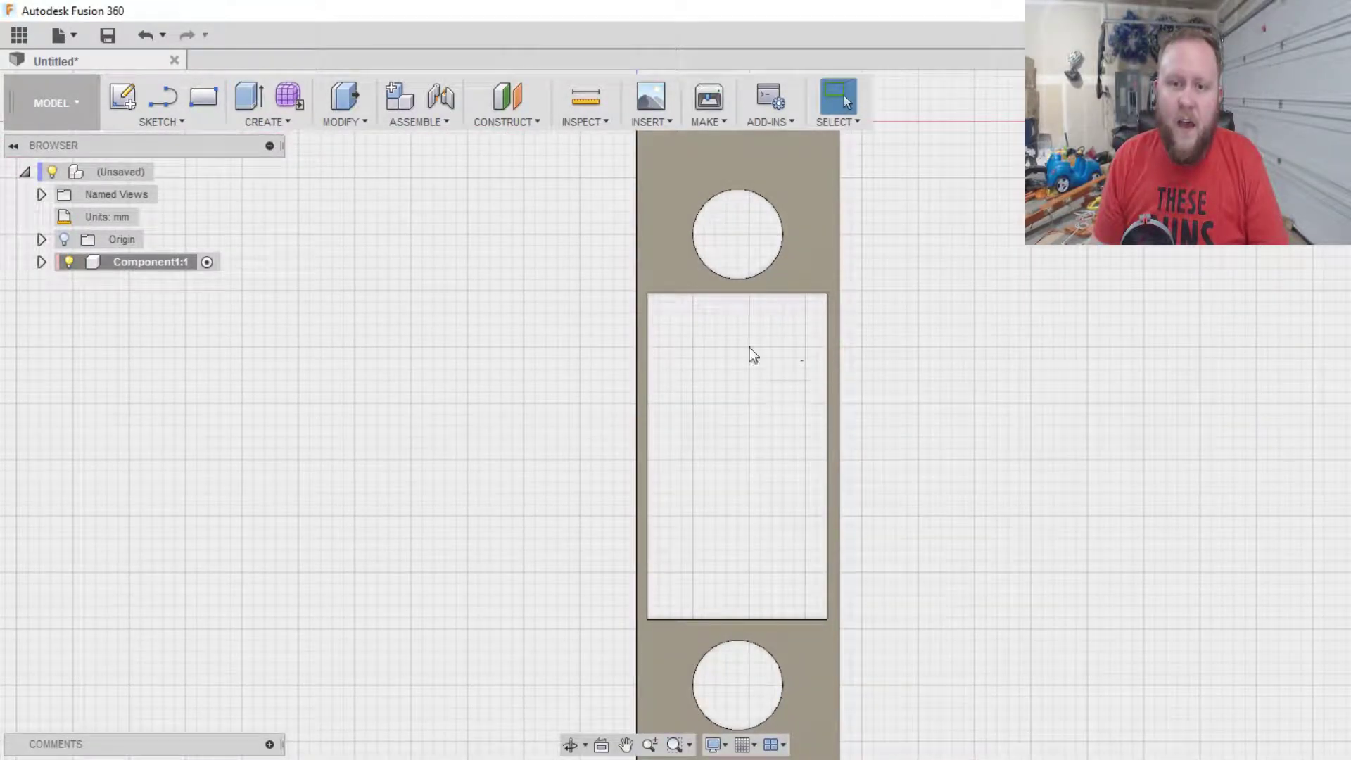
left_click(42, 261)
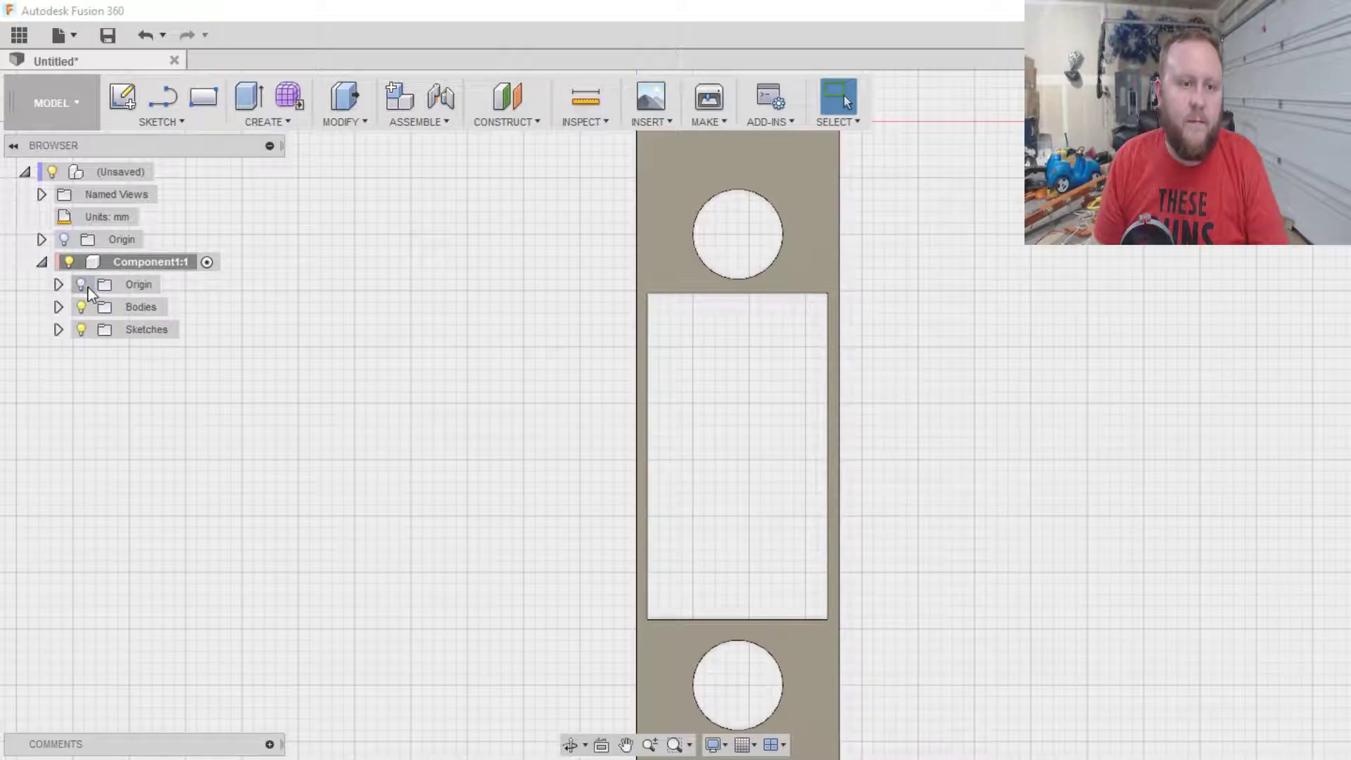
left_click(58, 329)
left_click(98, 352)
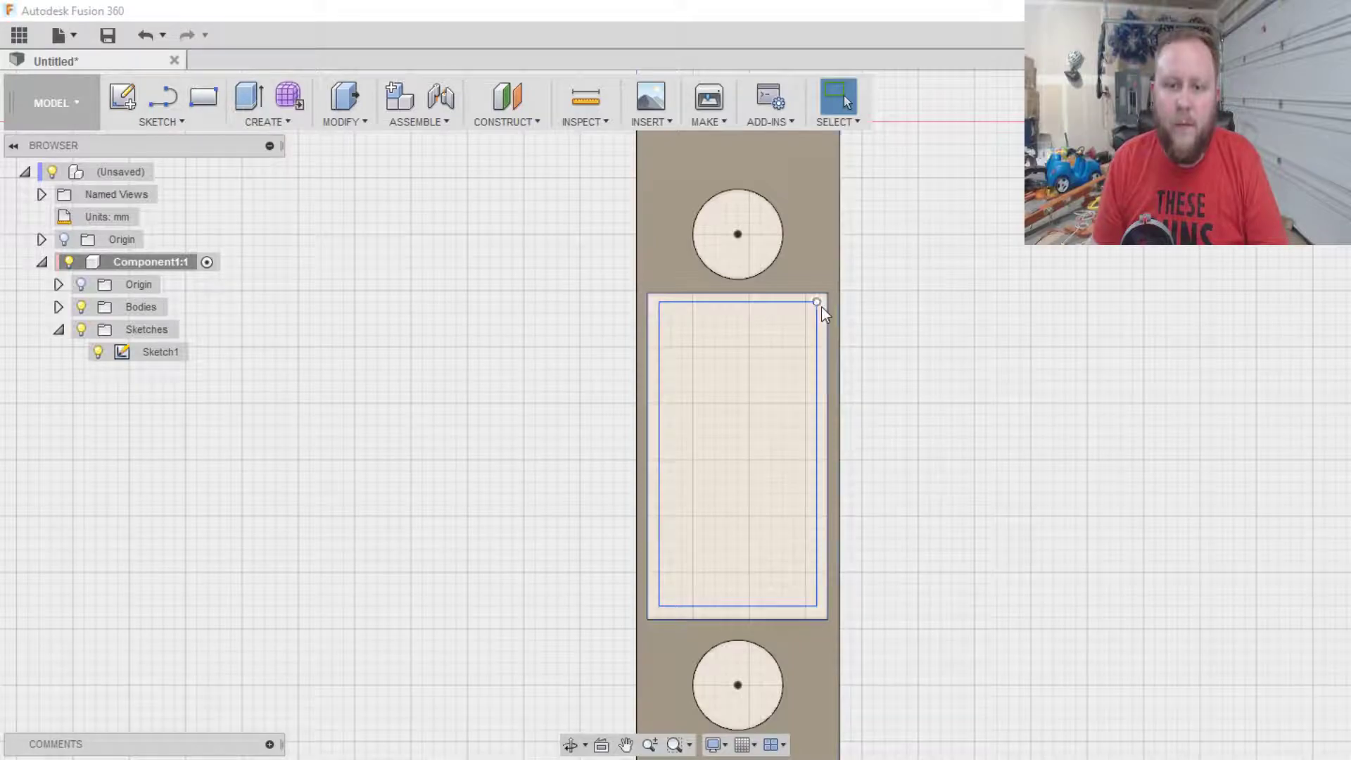
- Extrude the narrow frame profile between the two nested rectangles
left_click(818, 336)
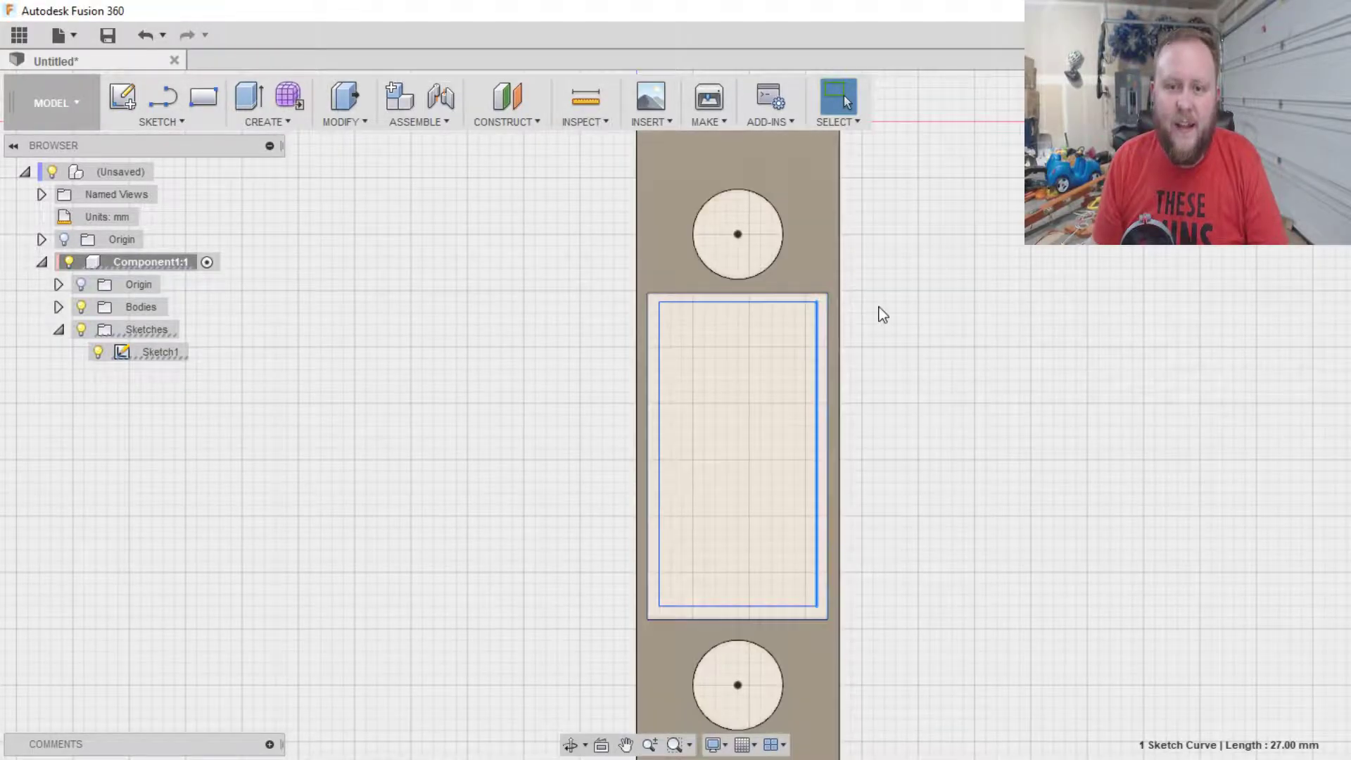
left_click(1125, 310)
key("e")
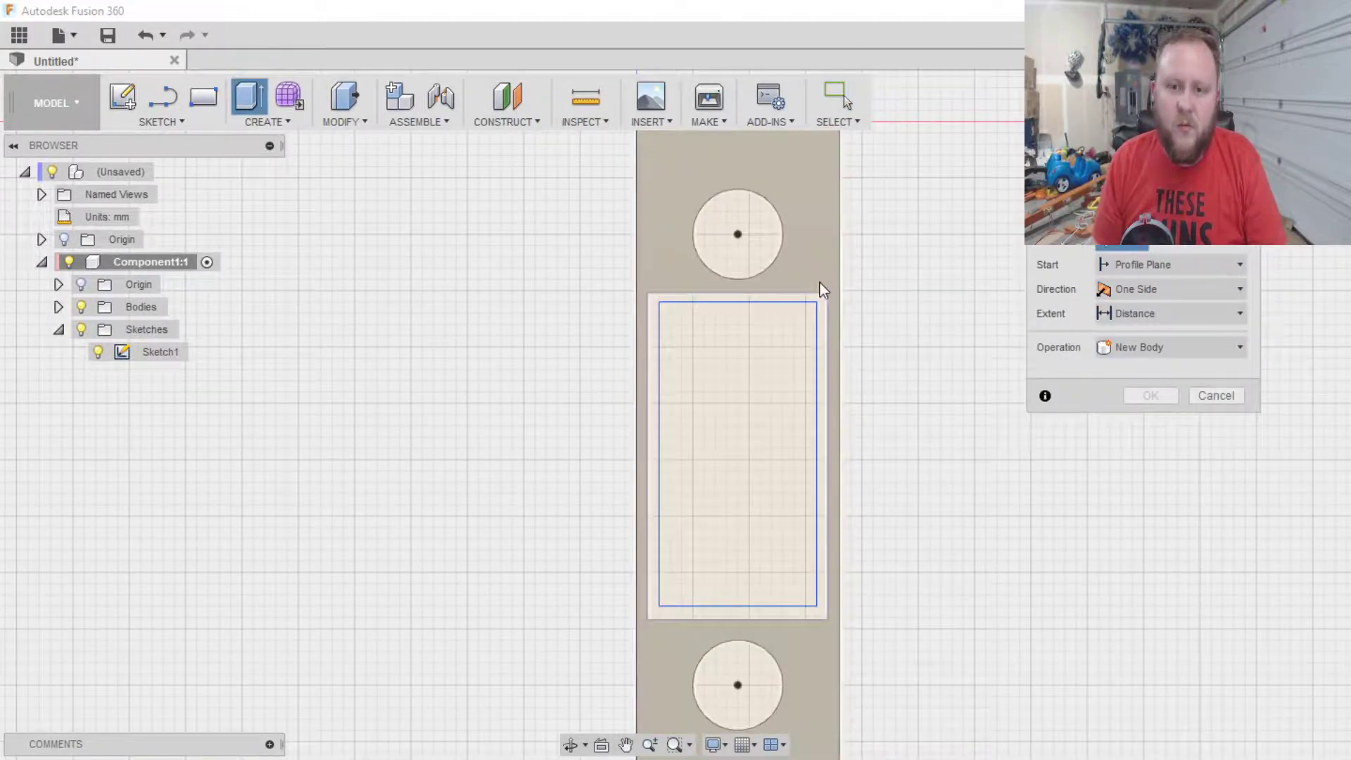
left_click(825, 320)
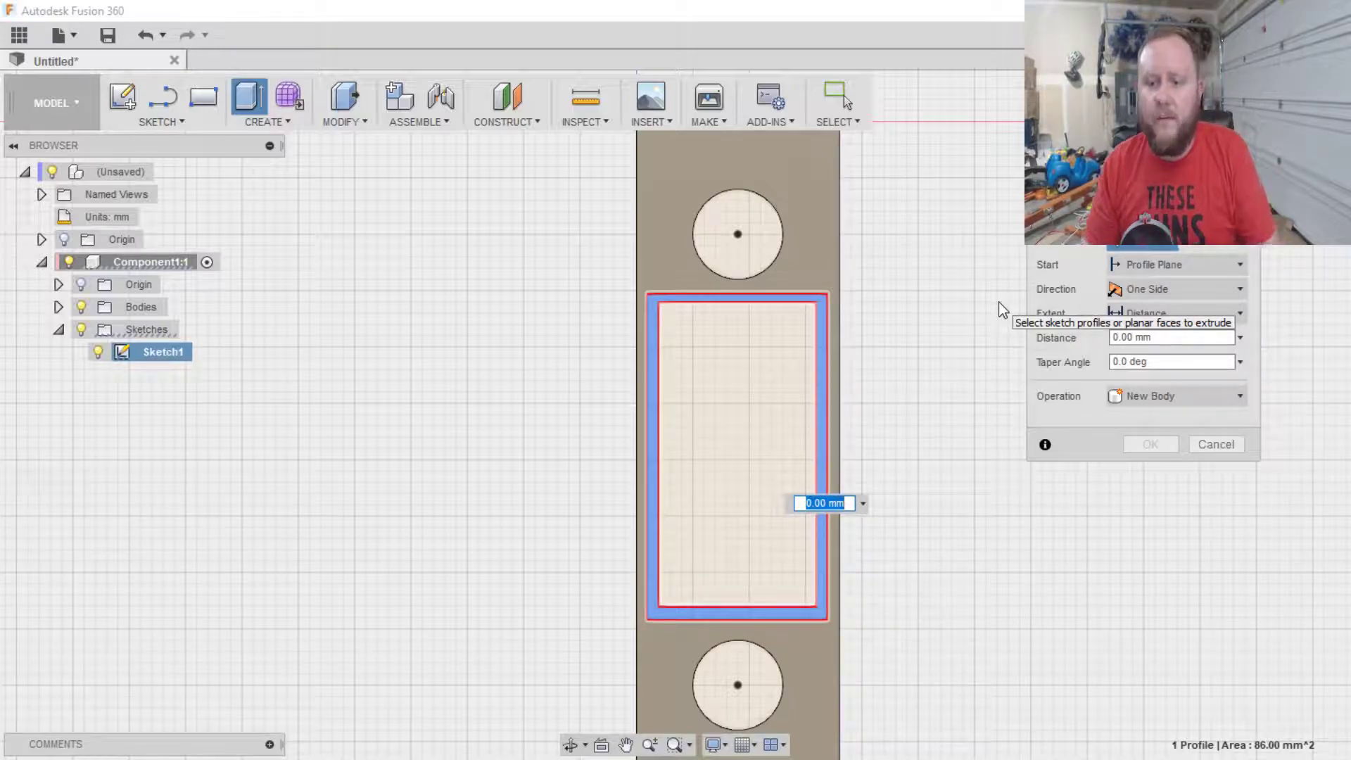
key("Escape")
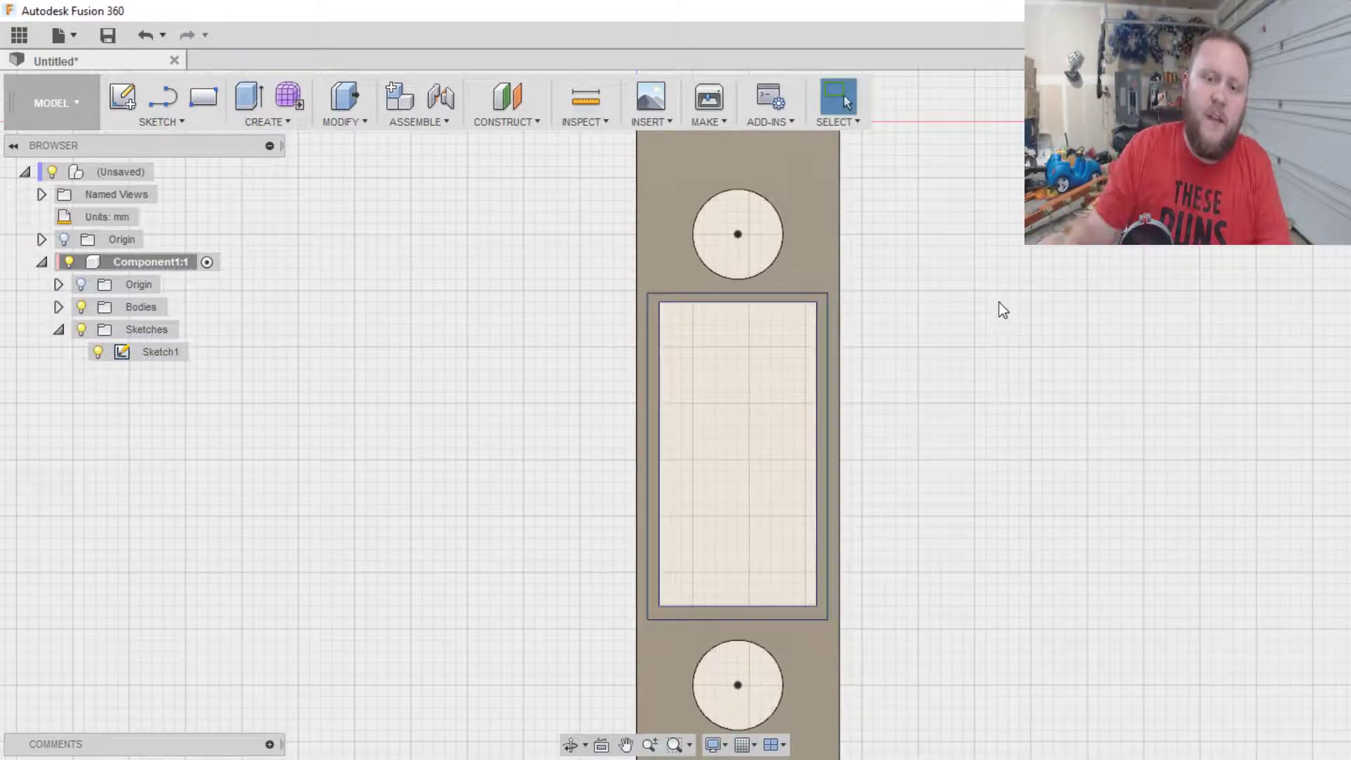
- Set up a 3D print export of the plate body with high refinement, without sending it to a print utility
mouse_move(675, 415)
middle_mouse_down("shift")
mouse_move(562, 317)
mouse_move(429, 295)
mouse_move(422, 282)
mouse_move(513, 246)
mouse_move(808, 295)
mouse_move(1112, 317)
mouse_move(1103, 326)
mouse_move(1176, 454)
mouse_move(1182, 345)
mouse_move(1224, 317)
mouse_move(1206, 485)
mouse_move(1055, 387)
mouse_move(907, 344)
mouse_move(767, 478)
mouse_move(788, 373)
mouse_move(766, 310)
mouse_move(858, 324)
mouse_move(921, 373)
middle_mouse_up("shift")
scroll(1178, 454, "down", 1)
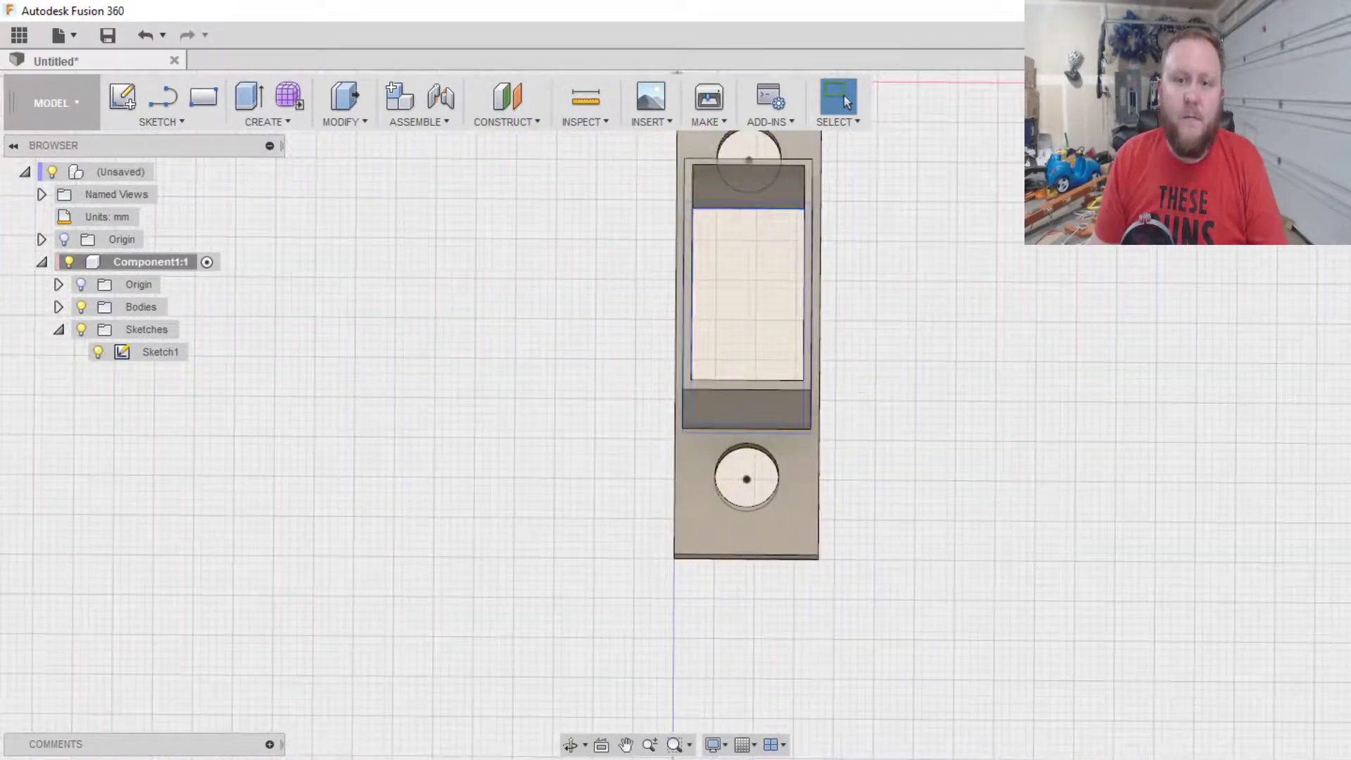
middle_click_drag(1006, 214, 987, 278)
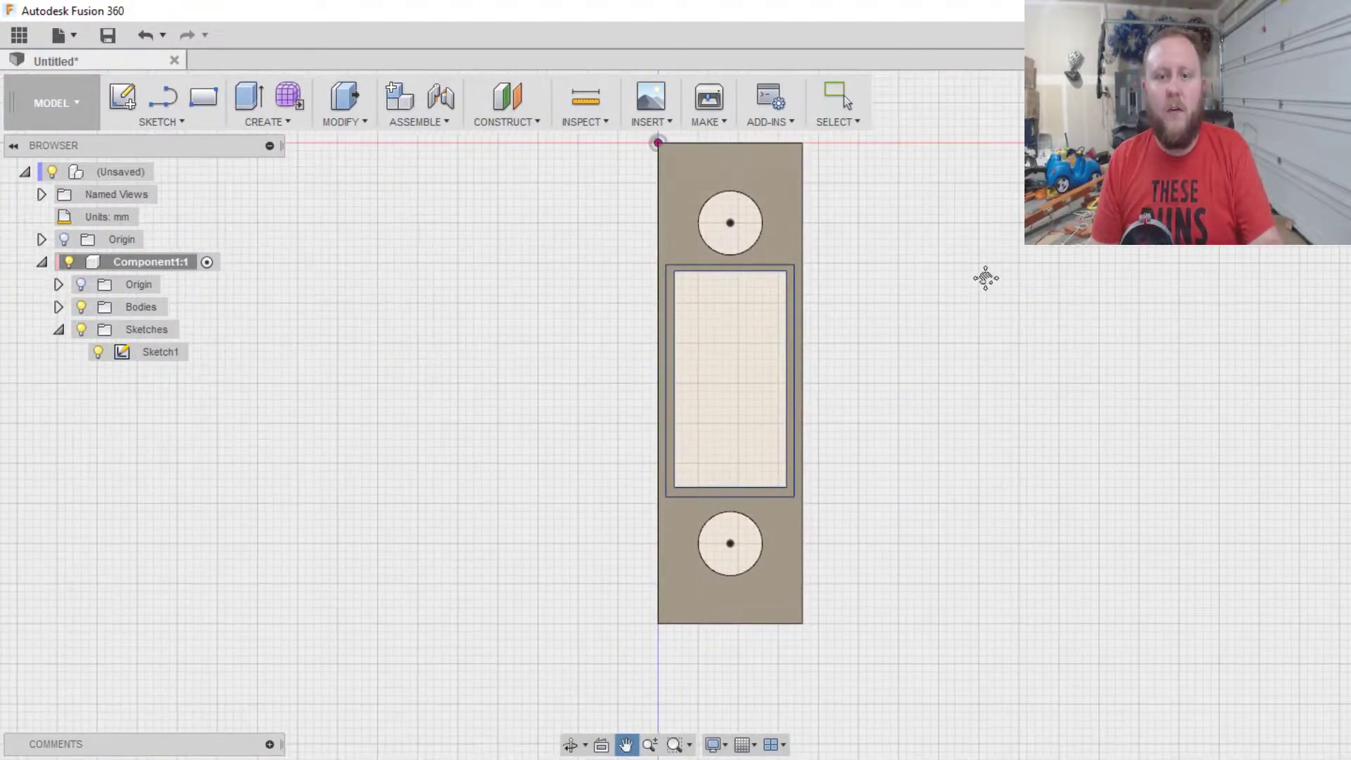
left_click(711, 124)
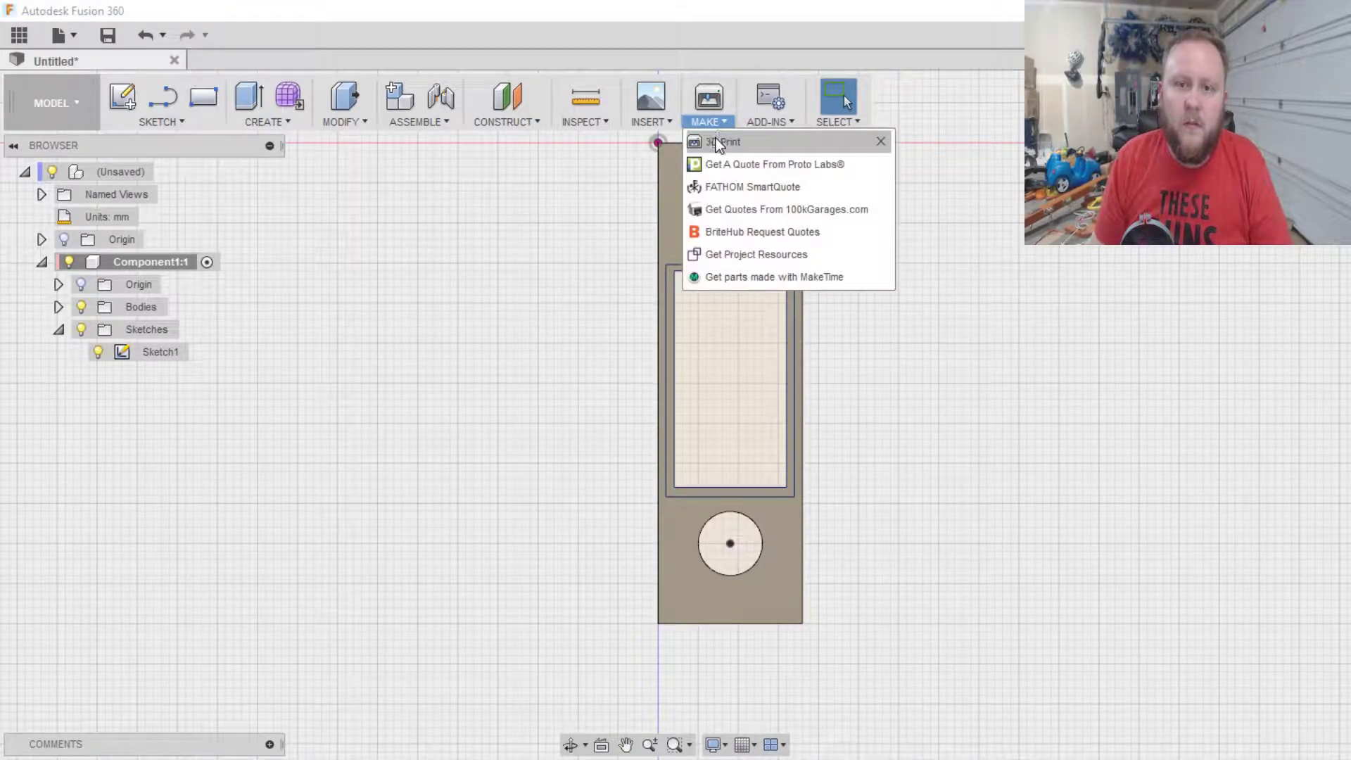
left_click(716, 137)
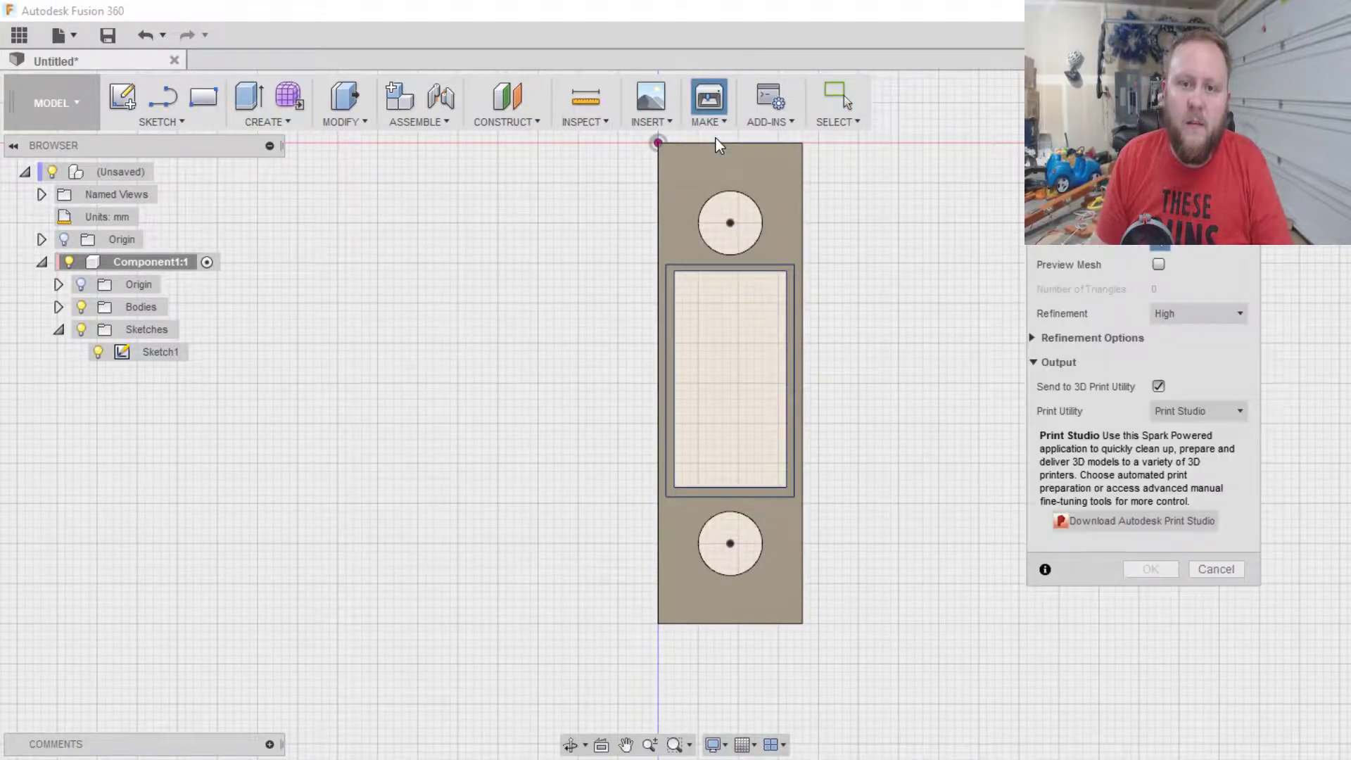
left_click(1159, 387)
left_click(781, 236)
mouse_move(850, 362)
middle_mouse_down()
mouse_move(823, 344)
mouse_move(833, 358)
middle_mouse_up()
mouse_move(673, 413)
middle_mouse_down("shift")
mouse_move(626, 338)
mouse_move(667, 430)
middle_mouse_up("shift")
left_click(1301, 116)
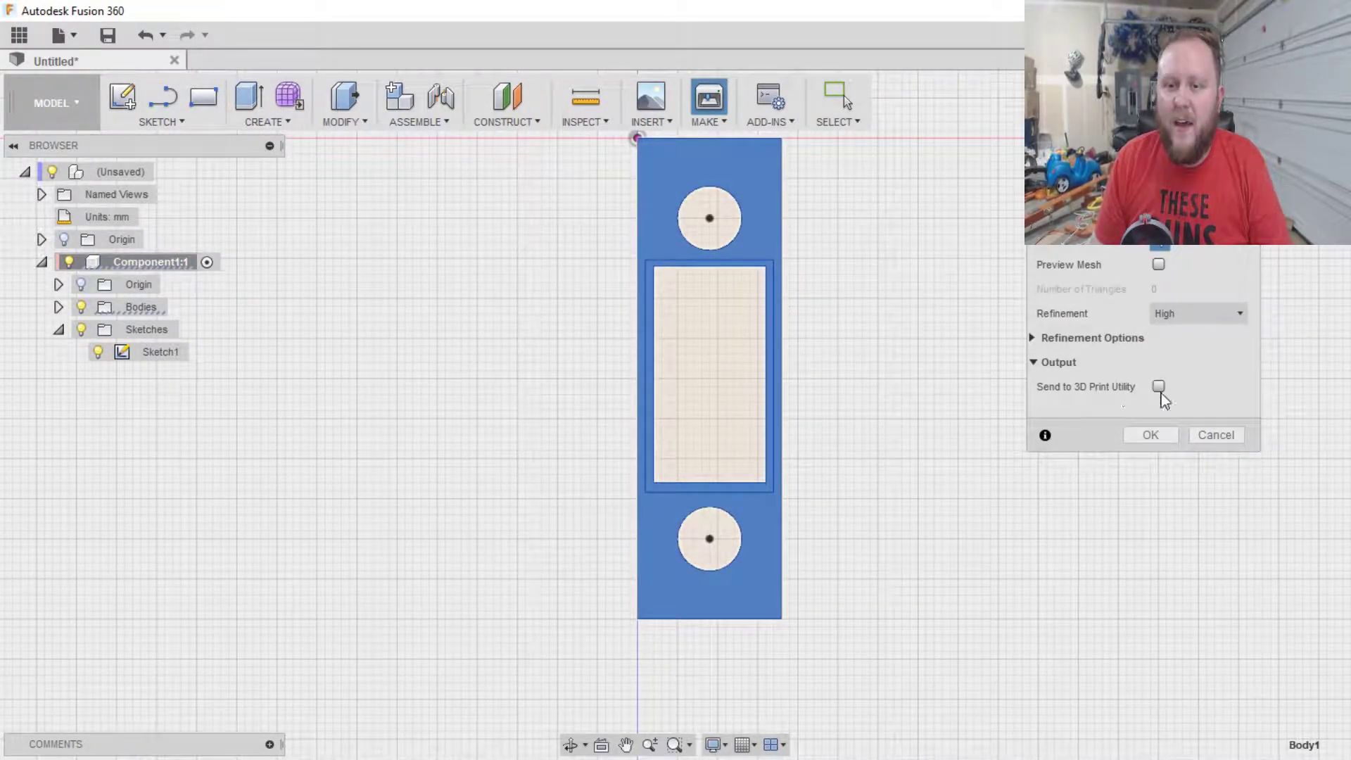
- Save the STL in Downloads as "BBQ Replacment Part Duex", replacing the existing file
left_click(1158, 432)
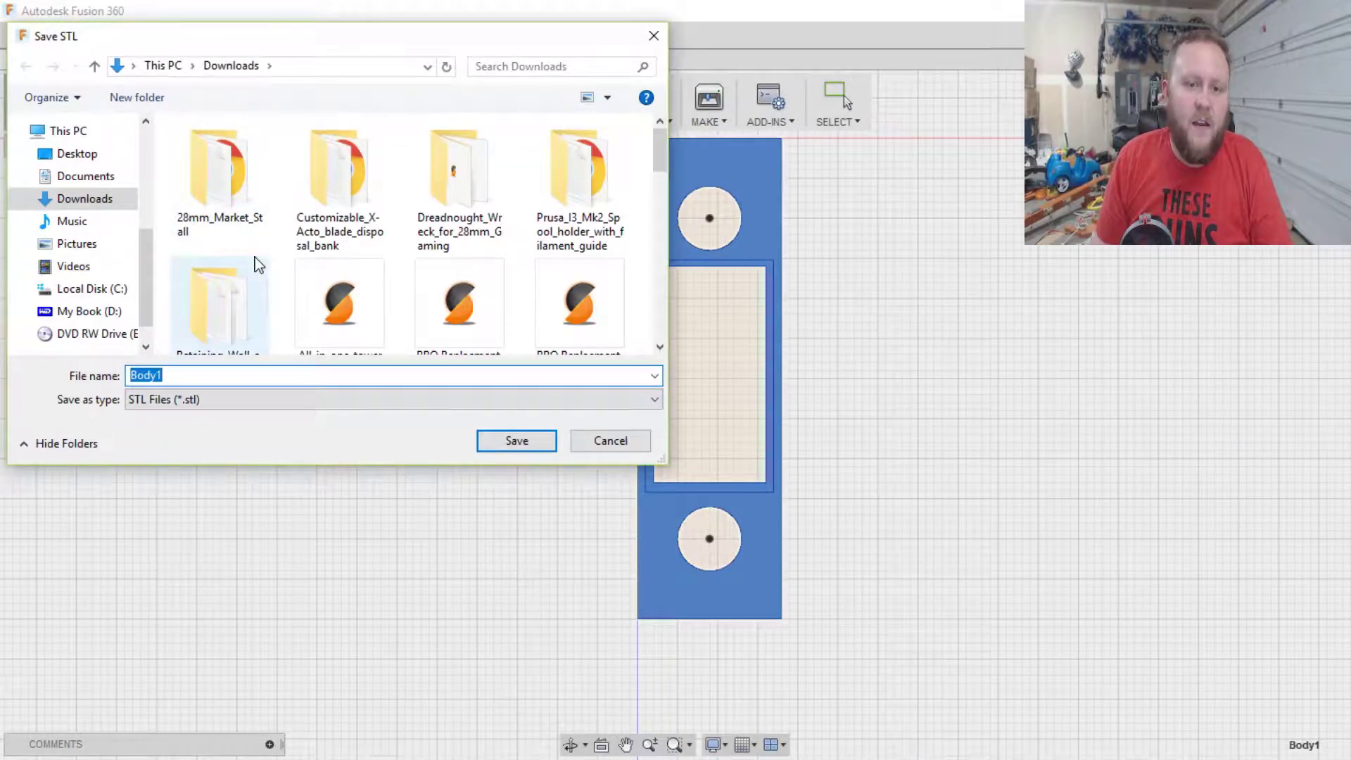
left_click(552, 283)
left_click(483, 310)
left_click(513, 439)
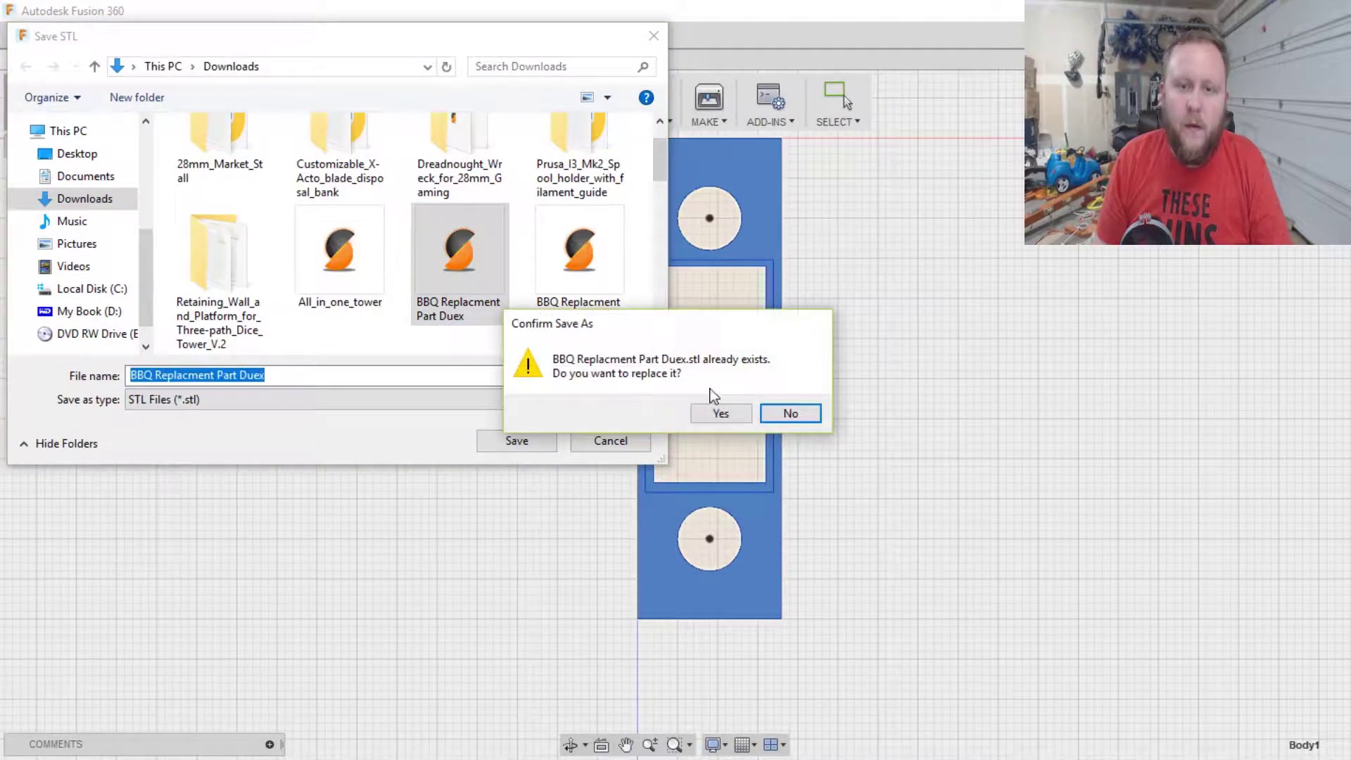
left_click(721, 413)
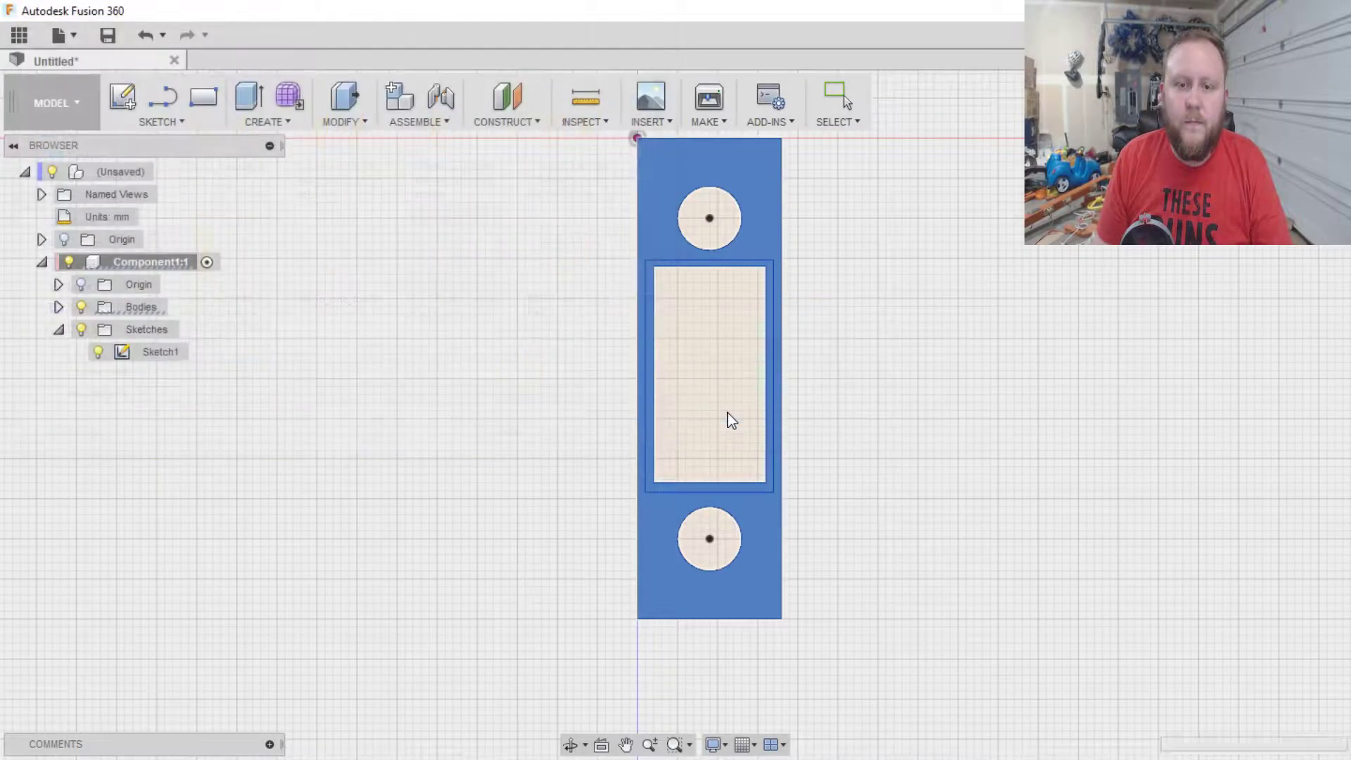